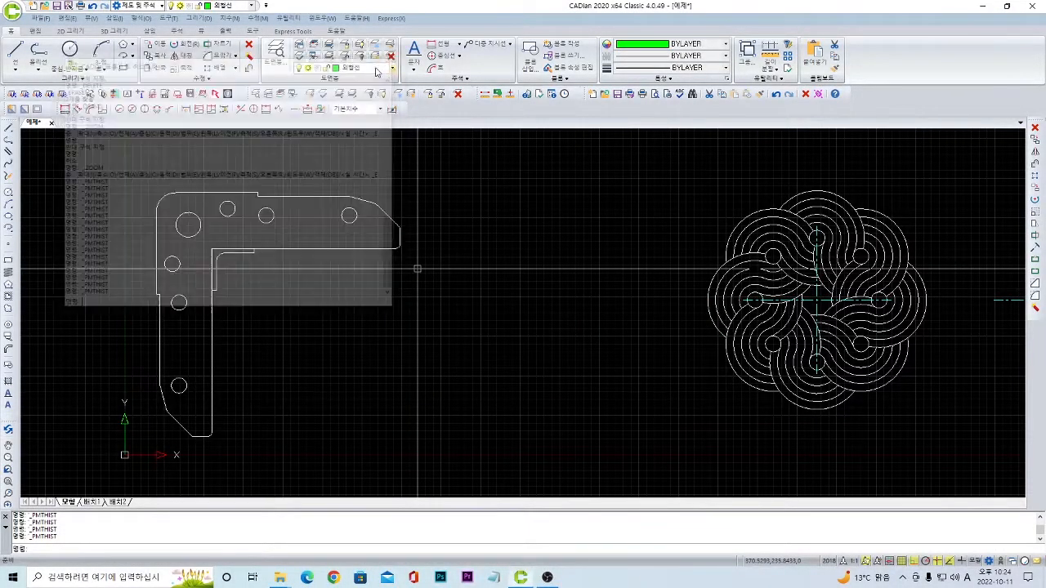
Move the entire L-shaped bracket horizontally to the left, into the empty area beyond the origin.
{"action": "scroll", "coordinate": [294, 273], "scroll_direction": "down", "scroll_amount": 2}
{"action": "middle_click_drag", "start_coordinate": [294, 273], "coordinate": [457, 250]}
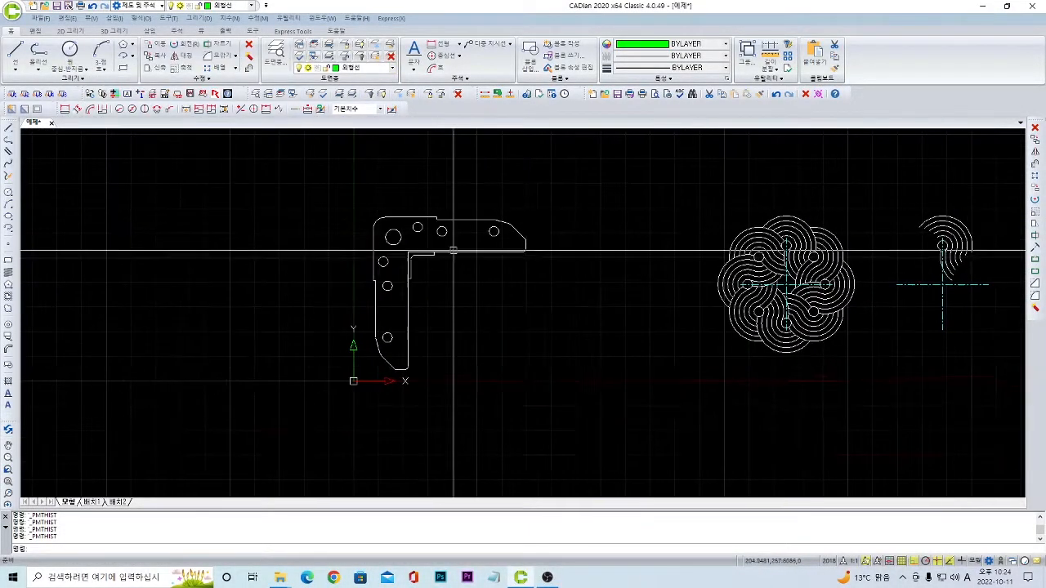
{"action": "left_click", "coordinate": [590, 413]}
{"action": "left_click", "coordinate": [286, 175]}
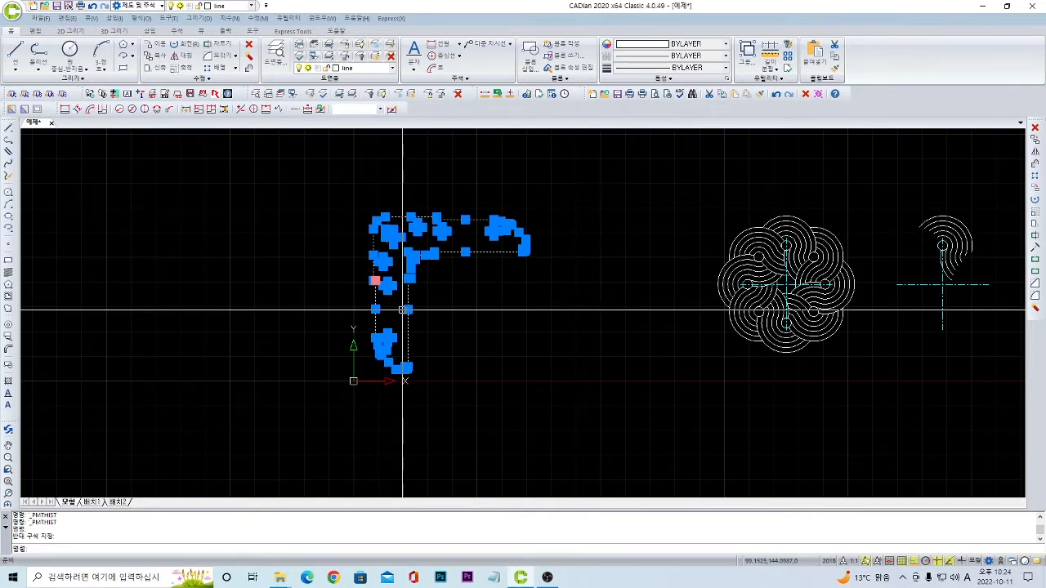
{"action": "type", "text": "m"}
{"action": "key", "text": "Return"}
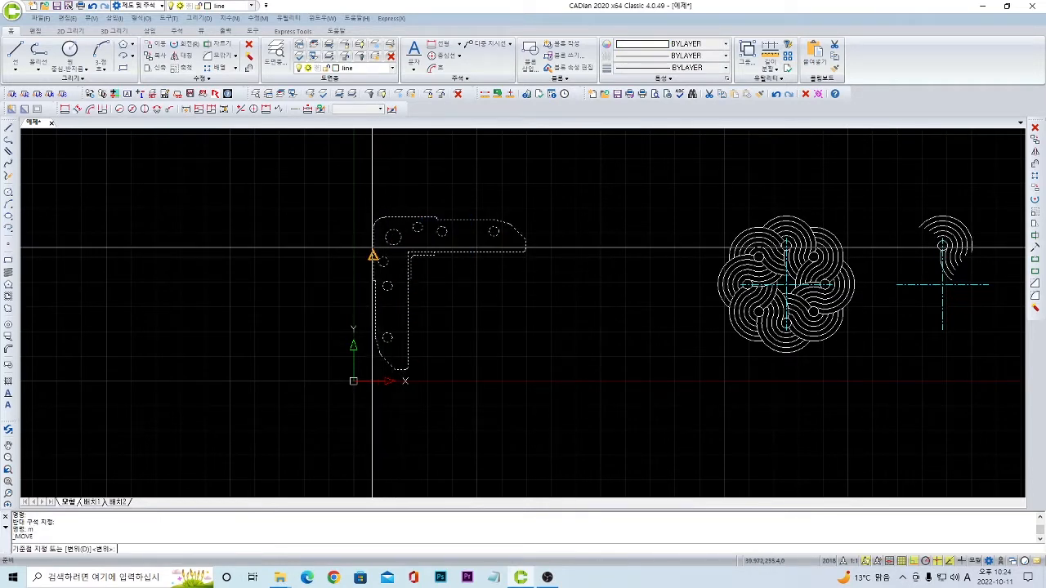
{"action": "left_click", "coordinate": [373, 256]}
{"action": "left_click", "coordinate": [130, 247]}
{"action": "middle_click_drag", "start_coordinate": [278, 245], "coordinate": [438, 231]}
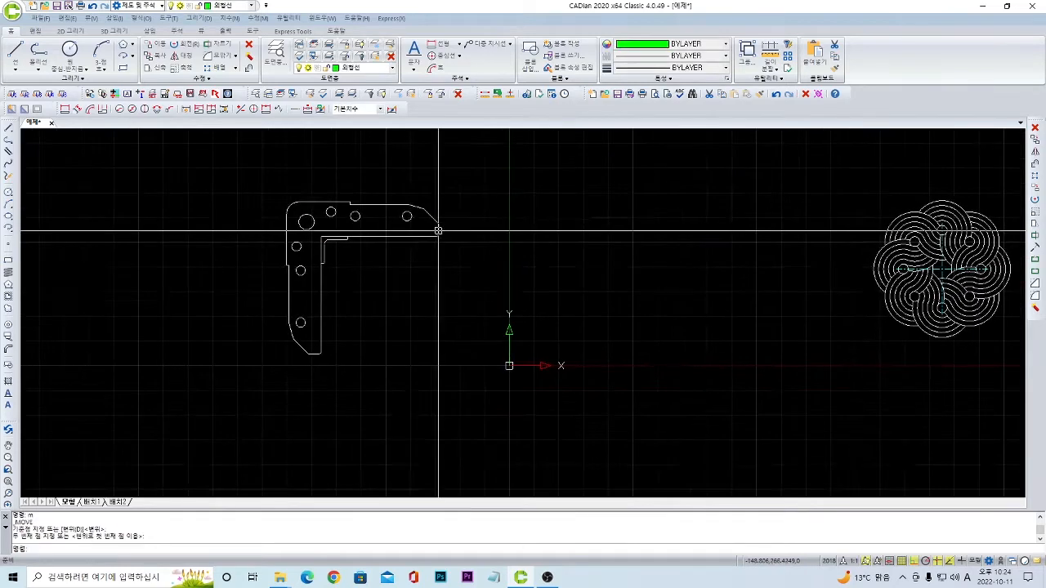
{"action": "middle_click_drag", "start_coordinate": [427, 276], "coordinate": [459, 277]}
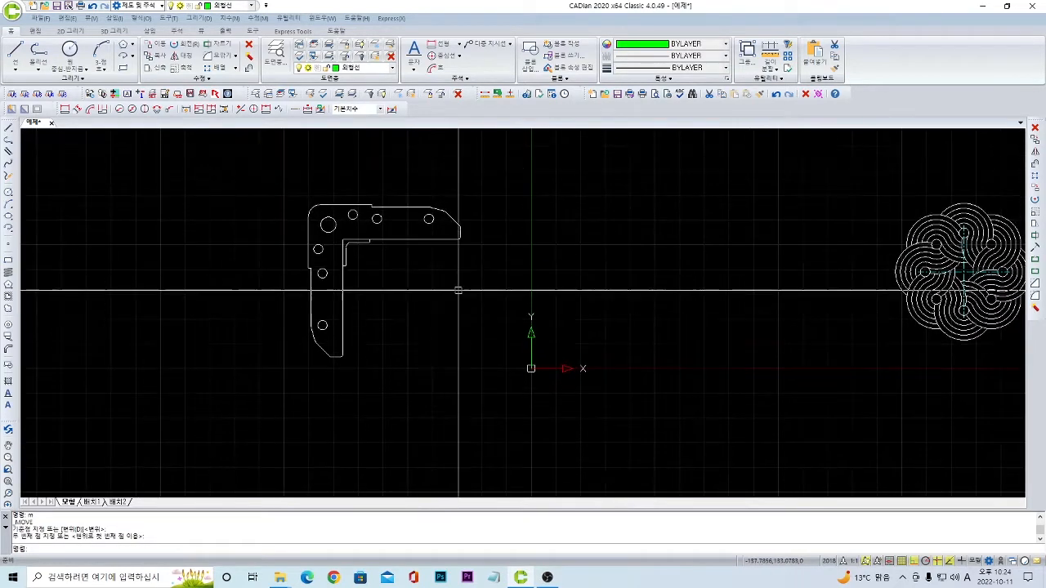
Copy the whole L-shaped bracket to the clipboard and paste one copy to the right of the original.
{"action": "left_click", "coordinate": [490, 395]}
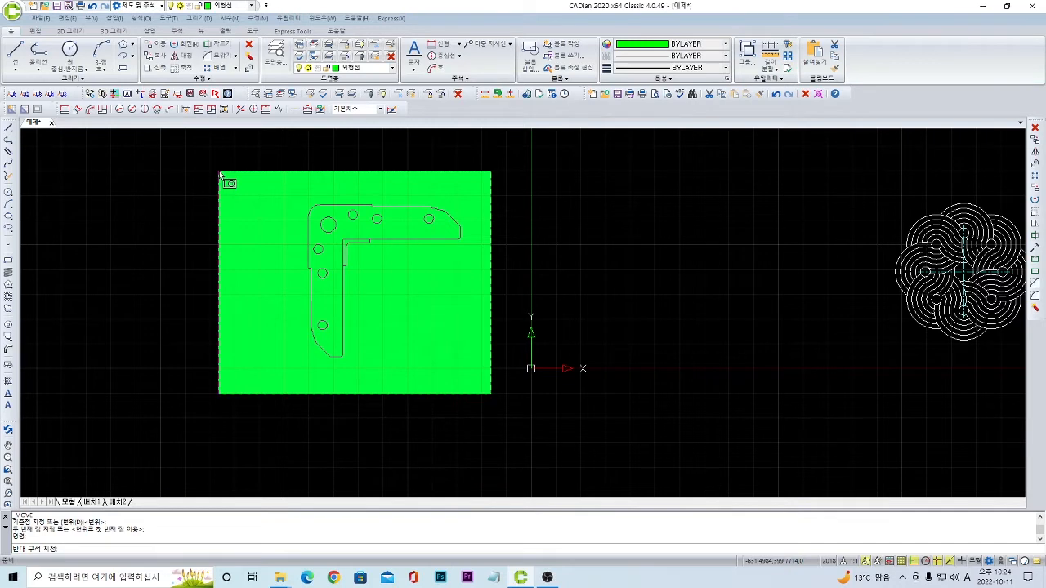
{"action": "left_click", "coordinate": [219, 171]}
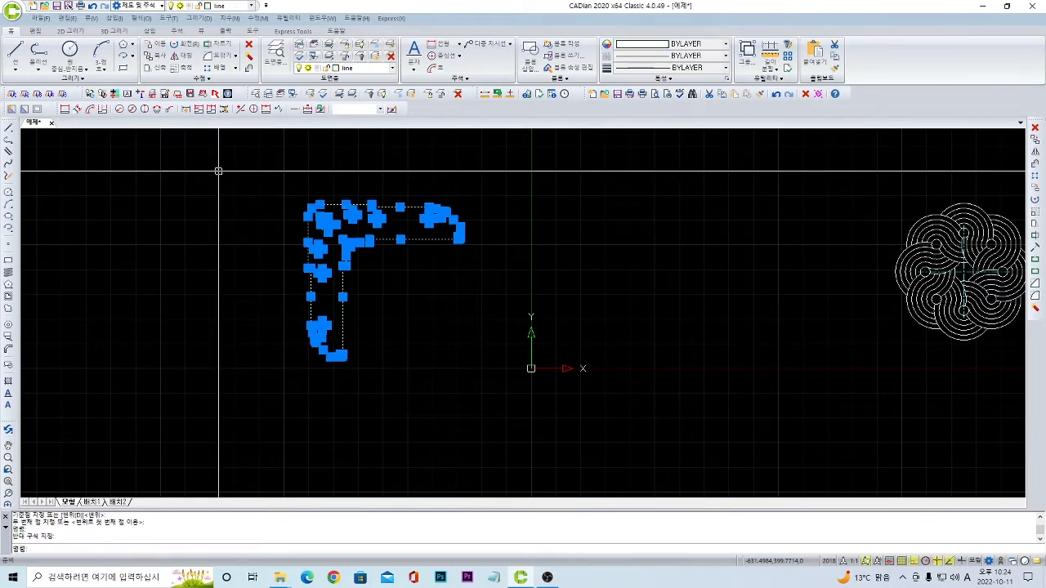
{"action": "key", "text": "ctrl+c"}
{"action": "middle_click_drag", "start_coordinate": [599, 328], "coordinate": [488, 292]}
{"action": "key", "text": "ctrl+v"}
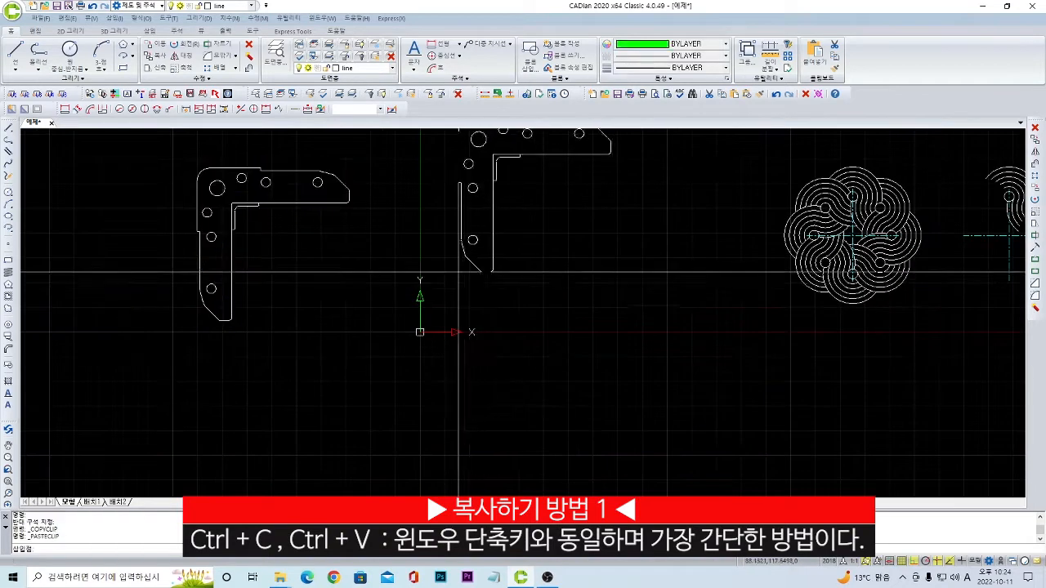
{"action": "left_click", "coordinate": [431, 318]}
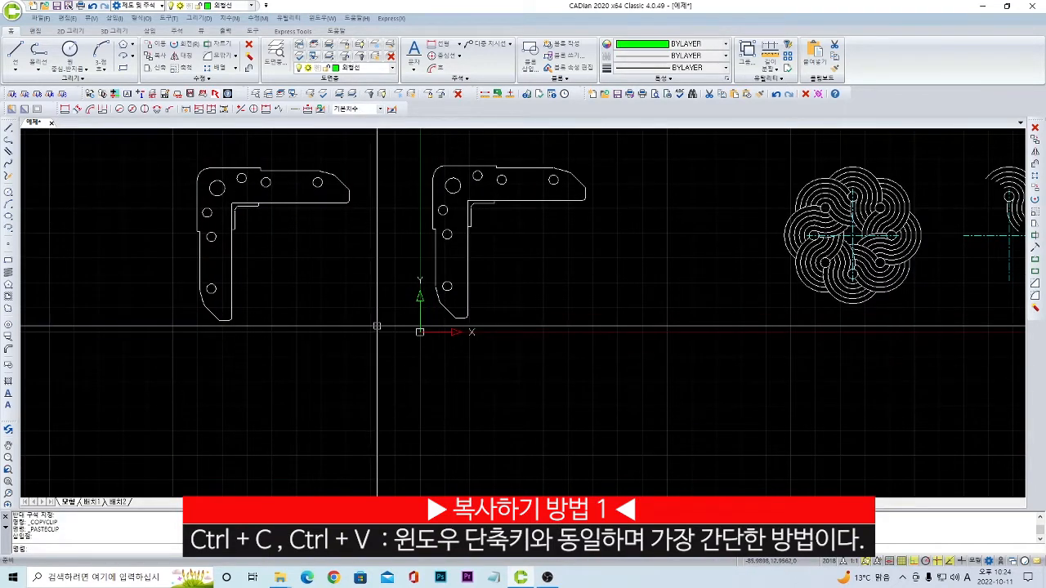
{"action": "key", "text": "ctrl+v"}
{"action": "middle_click_drag", "start_coordinate": [307, 387], "coordinate": [380, 313]}
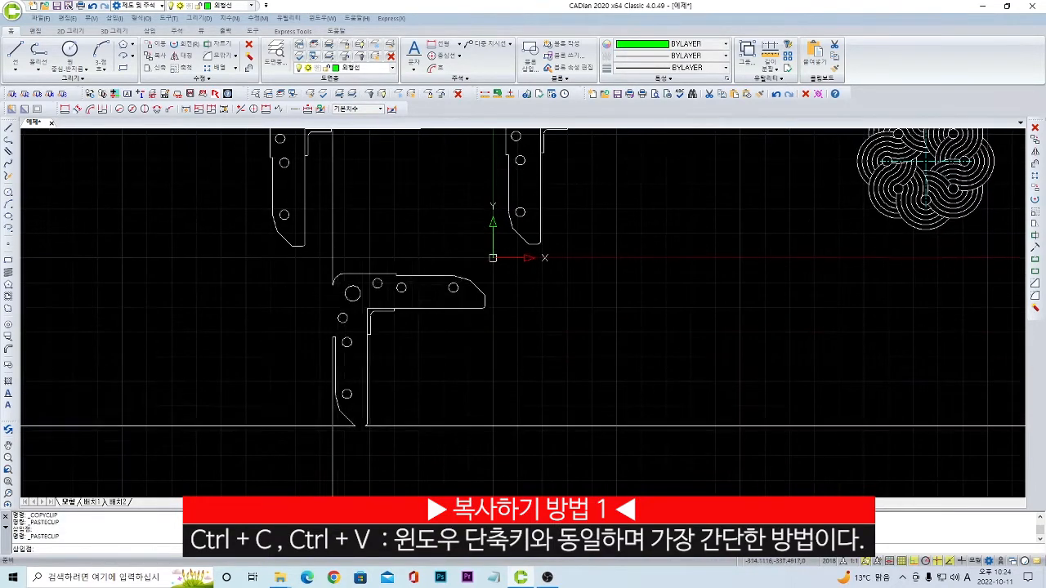
{"action": "middle_click_drag", "start_coordinate": [419, 399], "coordinate": [442, 484]}
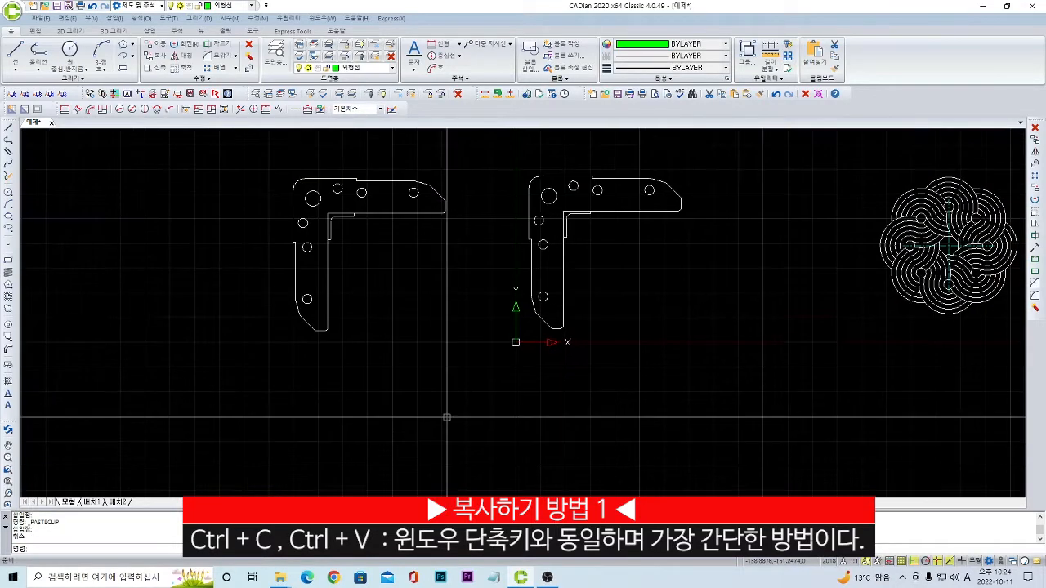
Undo the clipboard pastes so only the original L-shaped bracket is left.
{"action": "key", "text": "ctrl+z"}
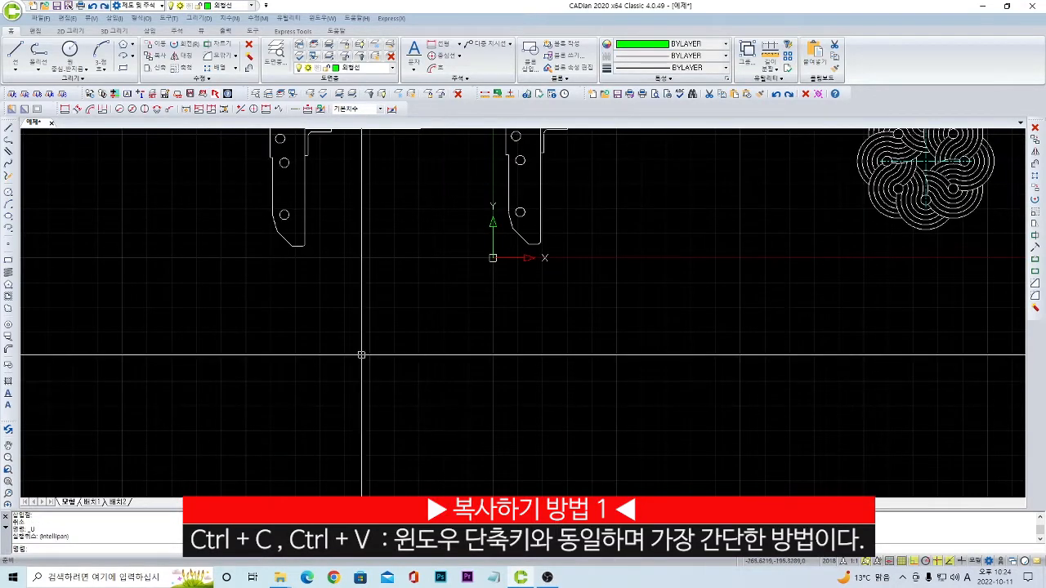
{"action": "key", "text": "ctrl+z"}
{"action": "key", "text": "ctrl+z"}
{"action": "middle_click_drag", "start_coordinate": [206, 303], "coordinate": [283, 293]}
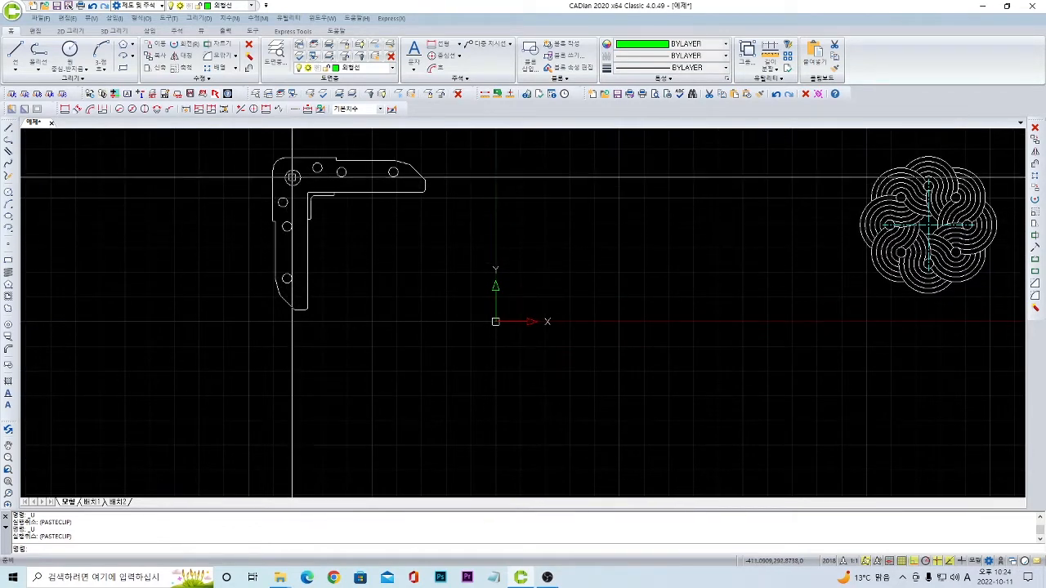
Copy the bracket with the centre of its large hole as base point, placing copies to the right and above that copy.
{"action": "middle_click_drag", "start_coordinate": [287, 171], "coordinate": [301, 194]}
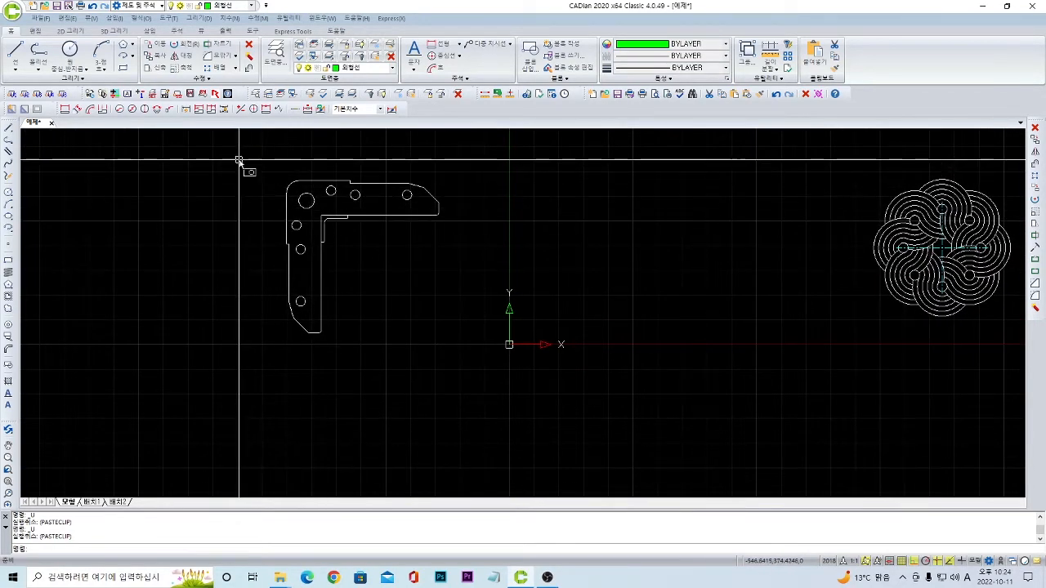
{"action": "left_click_drag", "start_coordinate": [239, 160], "coordinate": [468, 385]}
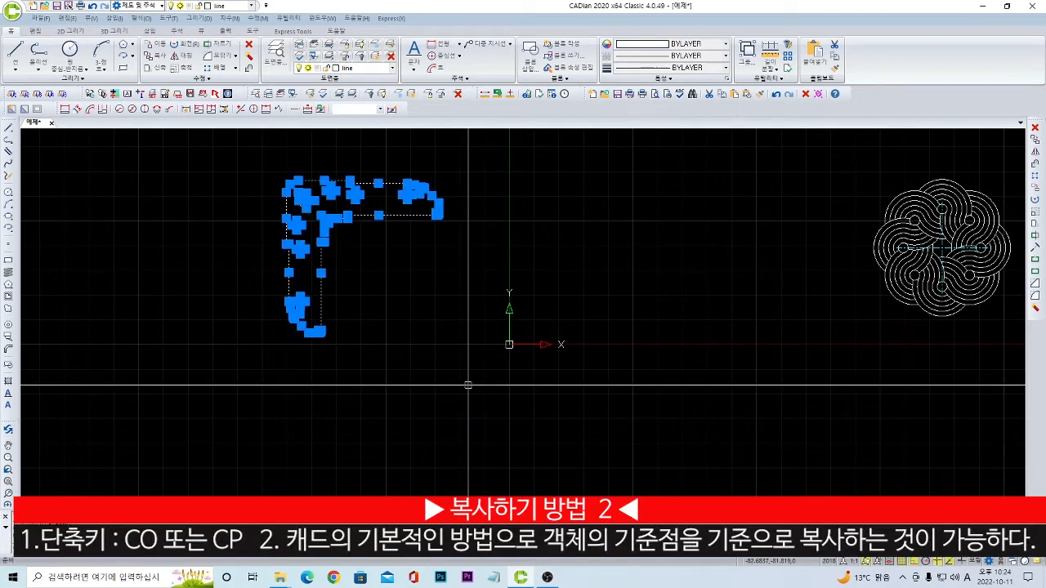
{"action": "type", "text": "co"}
{"action": "key", "text": "Return"}
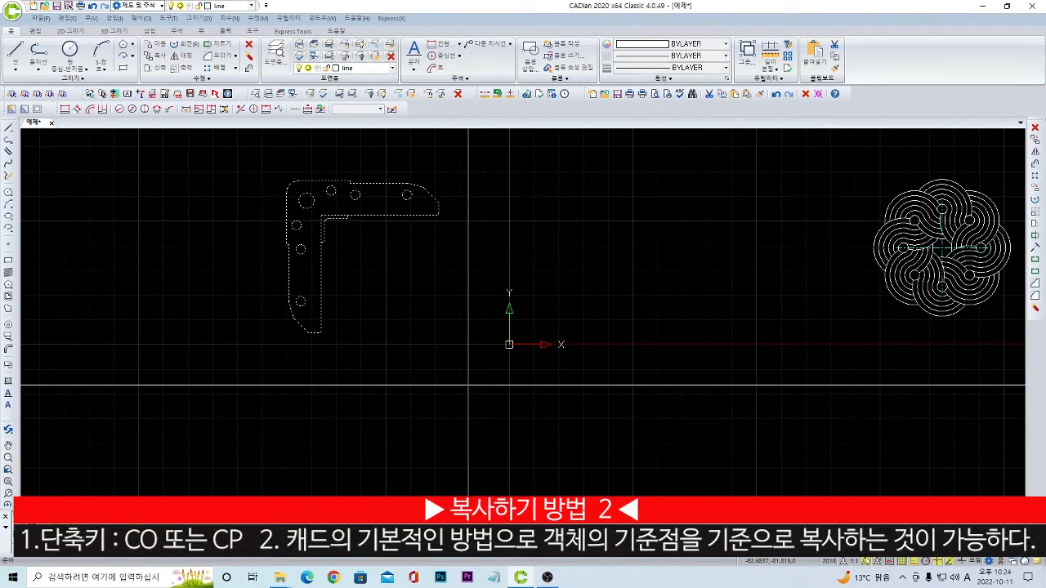
{"action": "left_click", "coordinate": [306, 200]}
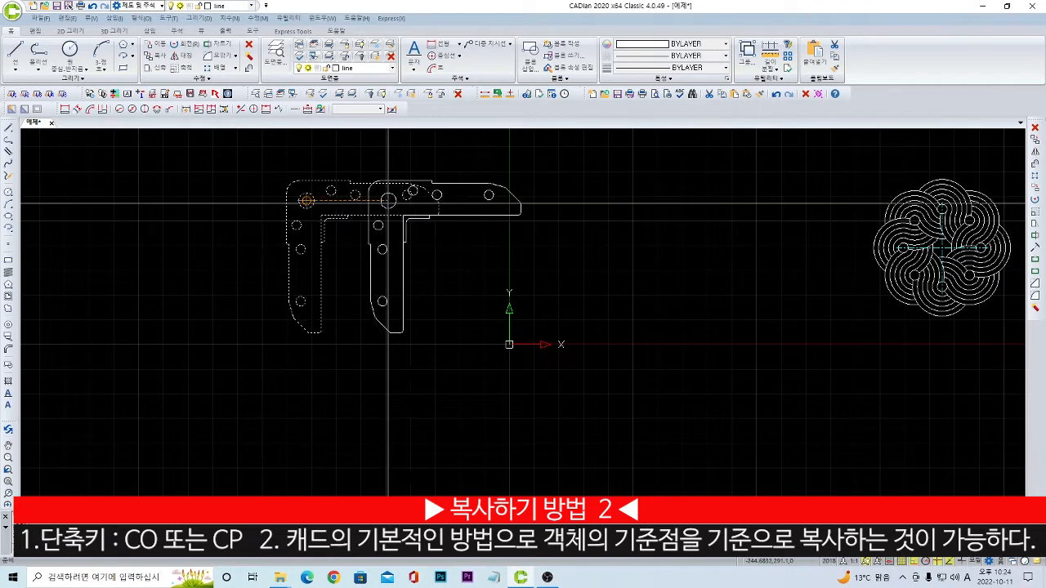
{"action": "left_click", "coordinate": [525, 206]}
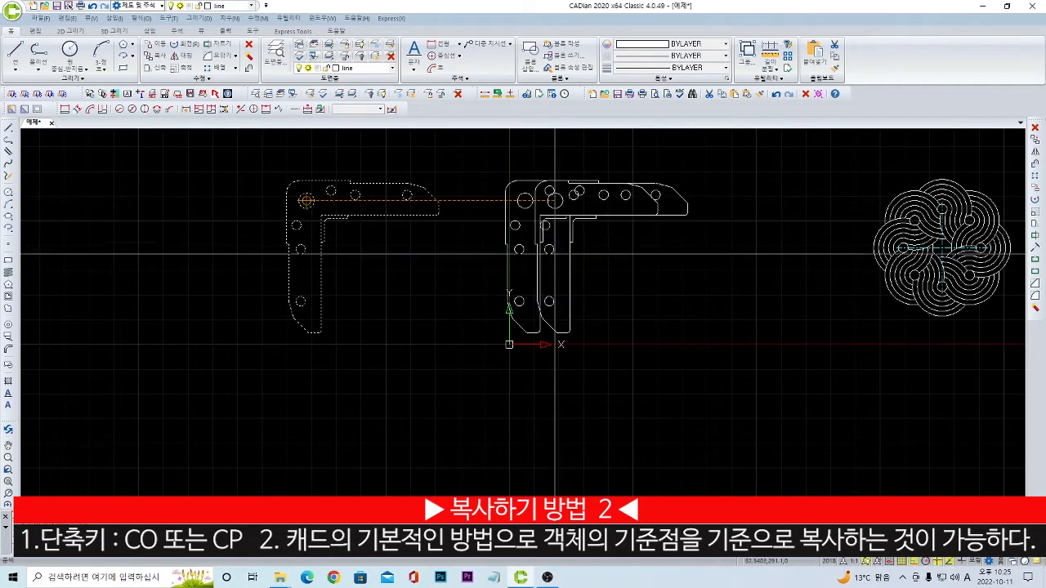
{"action": "middle_click_drag", "start_coordinate": [522, 198], "coordinate": [525, 344]}
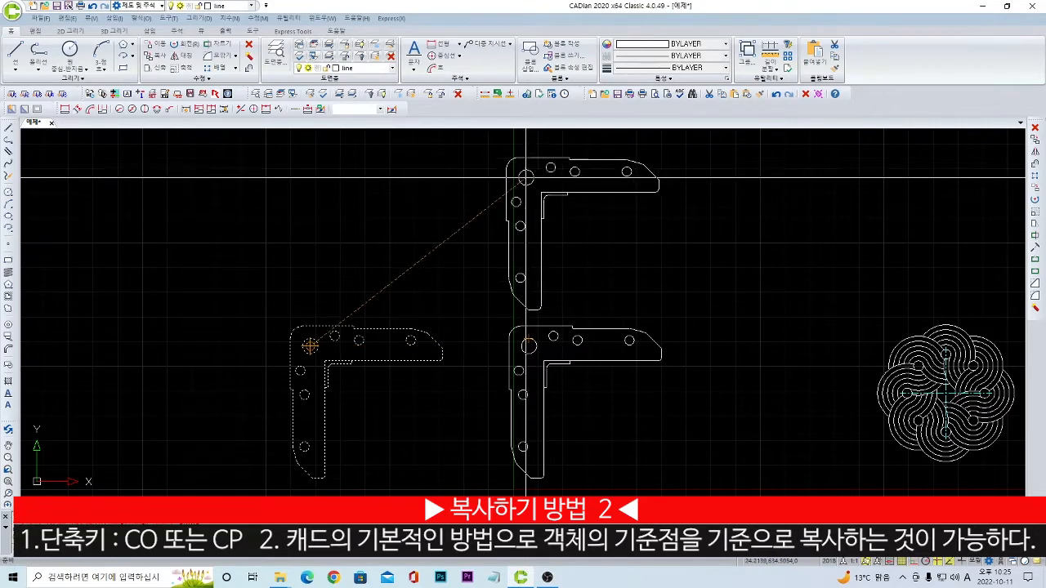
{"action": "left_click", "coordinate": [522, 172]}
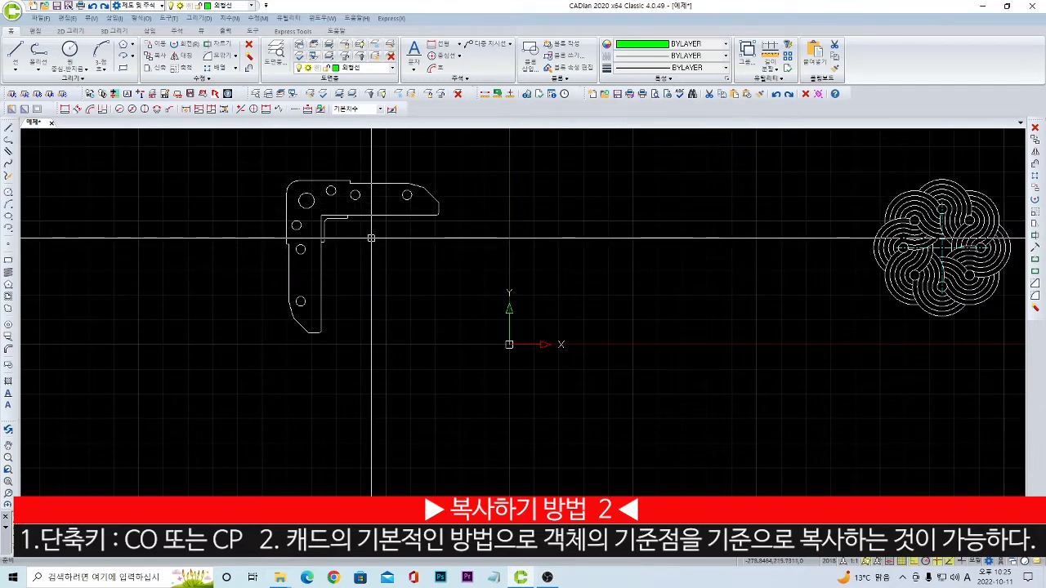
Copy the bracket from the centre of its large hole to two positions in line to its left.
{"action": "middle_click_drag", "start_coordinate": [338, 234], "coordinate": [376, 262]}
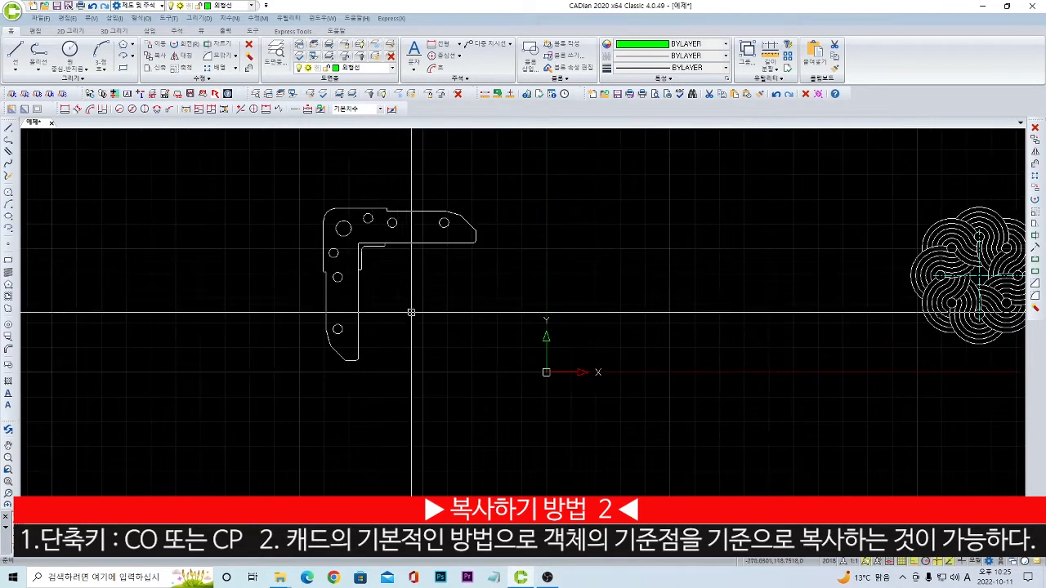
{"action": "left_click", "coordinate": [514, 407]}
{"action": "left_click", "coordinate": [234, 180]}
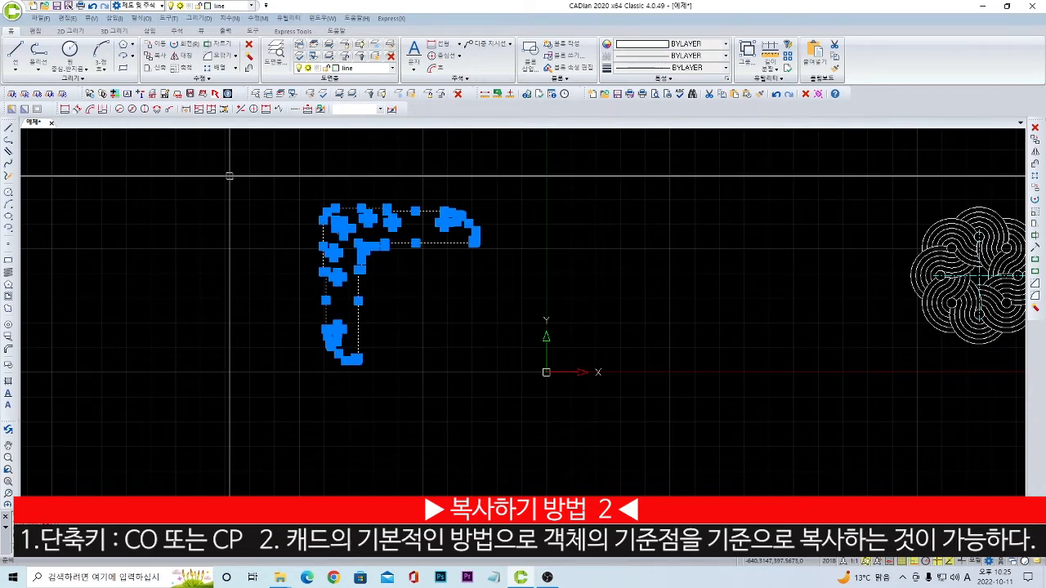
{"action": "type", "text": "co"}
{"action": "key", "text": "Return"}
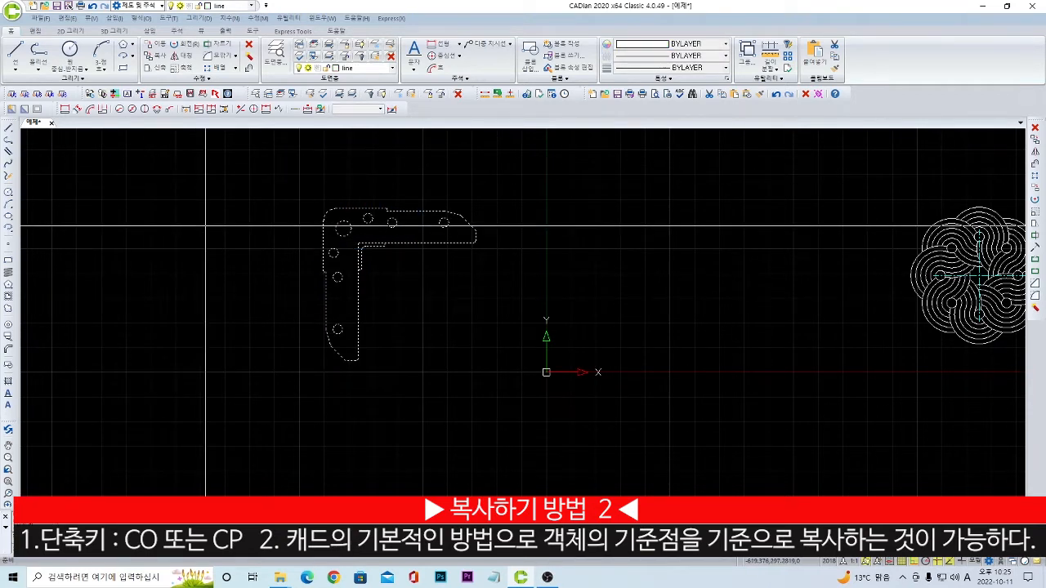
{"action": "left_click", "coordinate": [343, 228]}
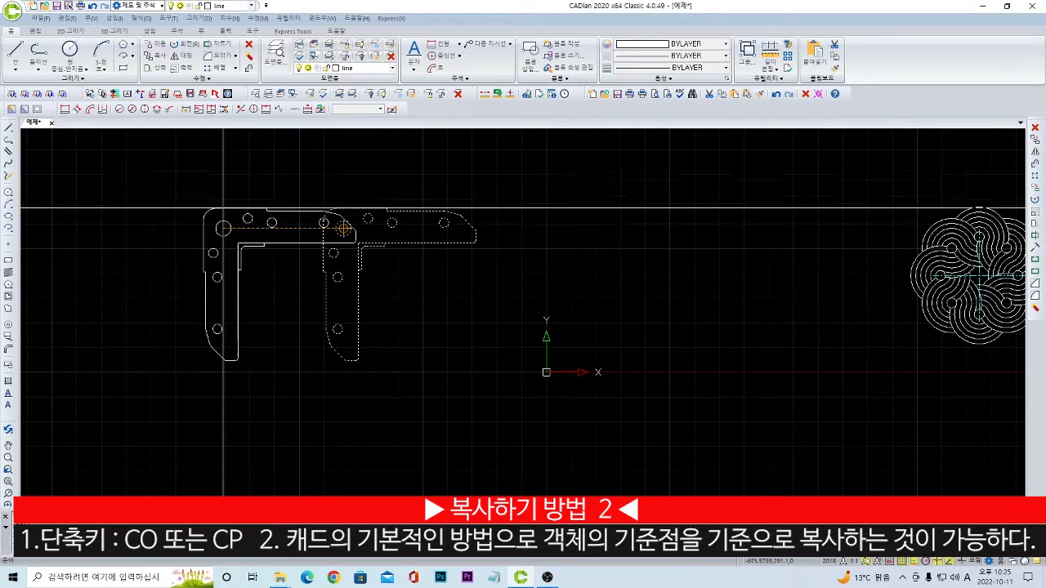
{"action": "middle_click_drag", "start_coordinate": [176, 208], "coordinate": [318, 206]}
{"action": "middle_click_drag", "start_coordinate": [145, 211], "coordinate": [200, 206]}
{"action": "left_click", "coordinate": [200, 206]}
{"action": "key", "text": "Return"}
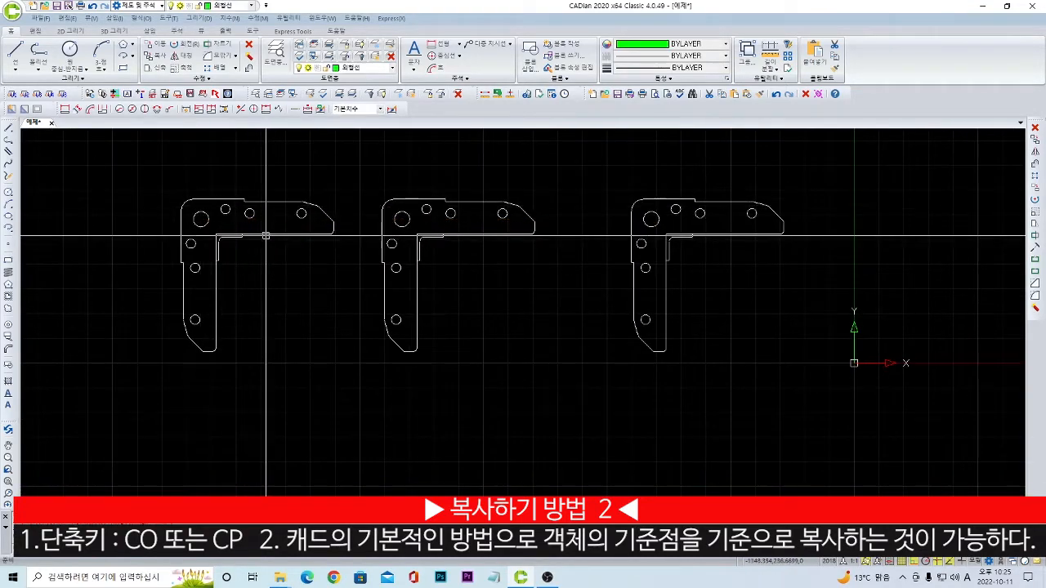
Delete the two bracket copies to the left of the original.
{"action": "left_click", "coordinate": [575, 405]}
{"action": "left_click", "coordinate": [62, 142]}
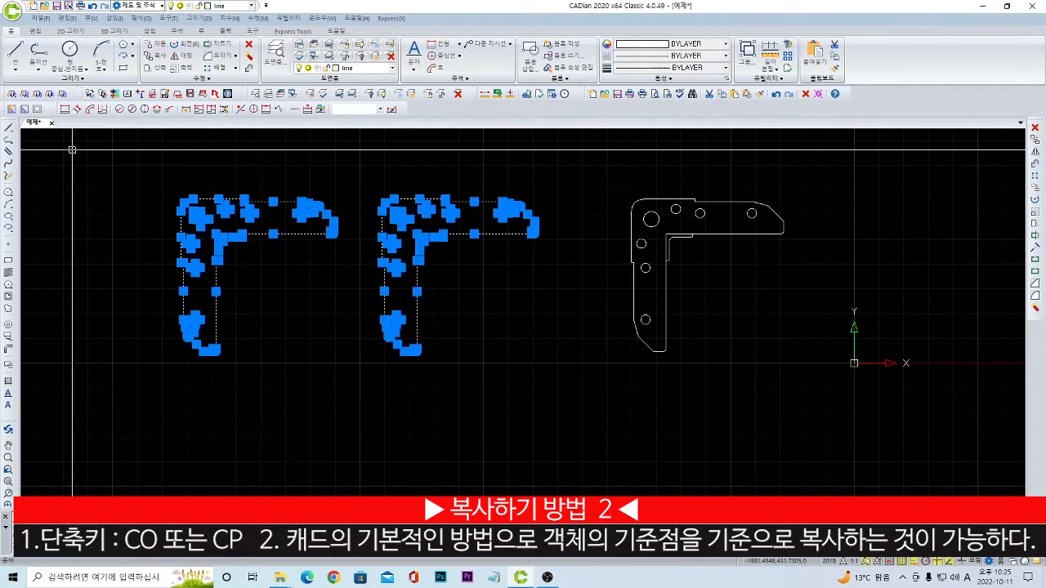
{"action": "key", "text": "Delete"}
{"action": "middle_click_drag", "start_coordinate": [285, 206], "coordinate": [159, 242]}
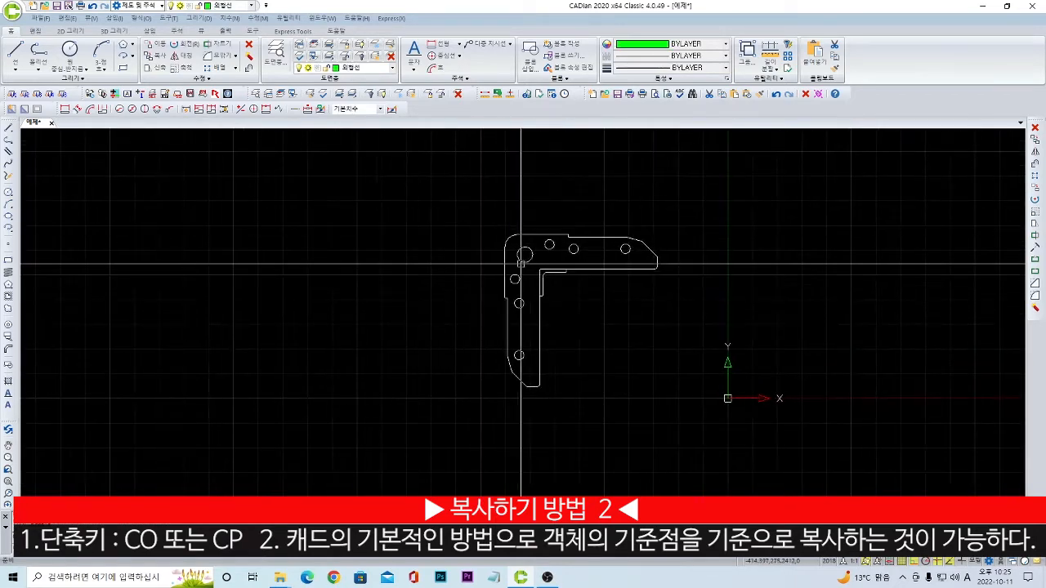
{"action": "middle_click_drag", "start_coordinate": [535, 313], "coordinate": [501, 259]}
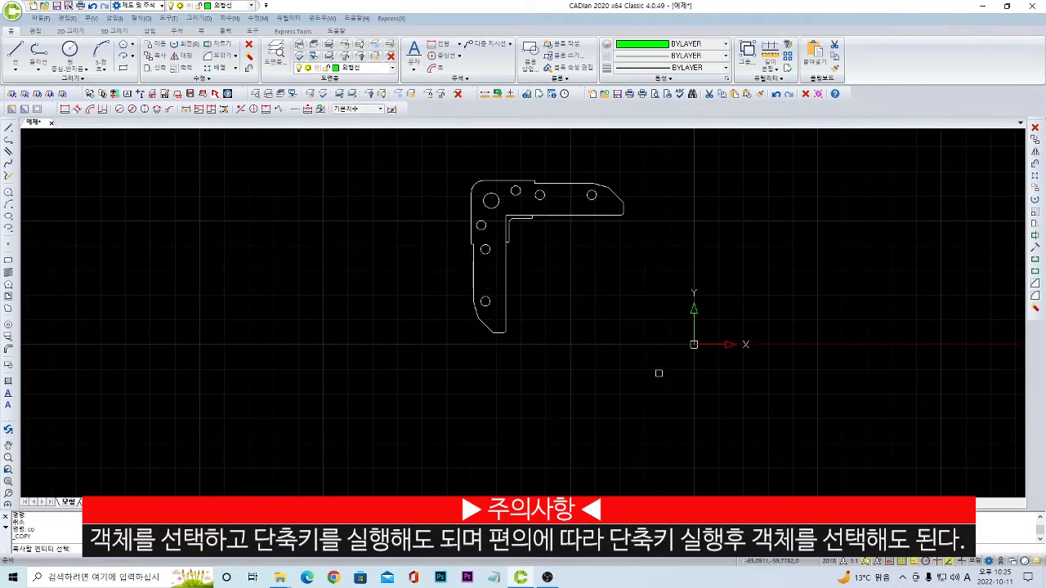
{"action": "left_click_drag", "start_coordinate": [658, 372], "coordinate": [410, 159]}
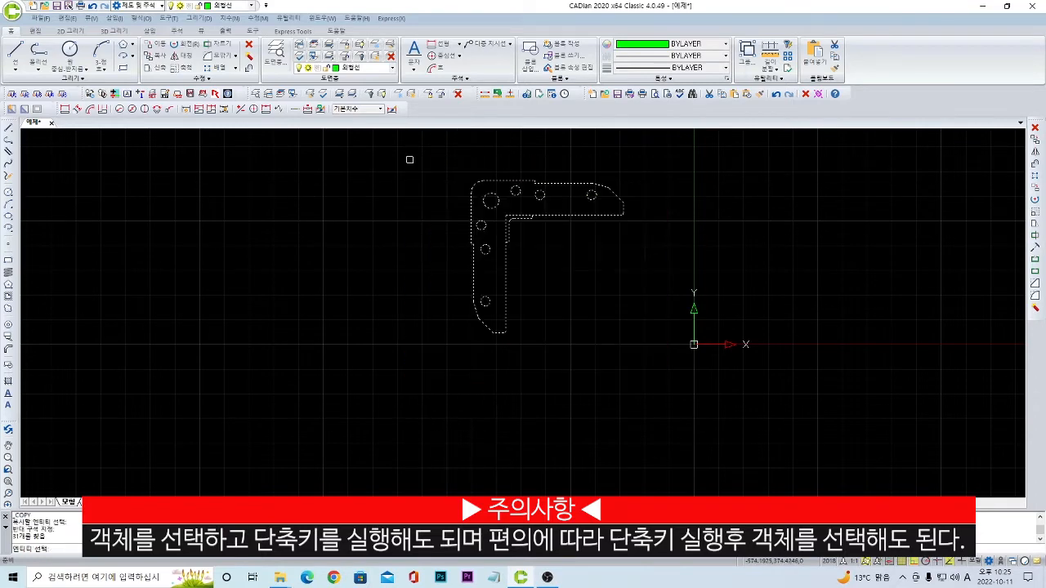
{"action": "middle_click_drag", "start_coordinate": [419, 208], "coordinate": [411, 251]}
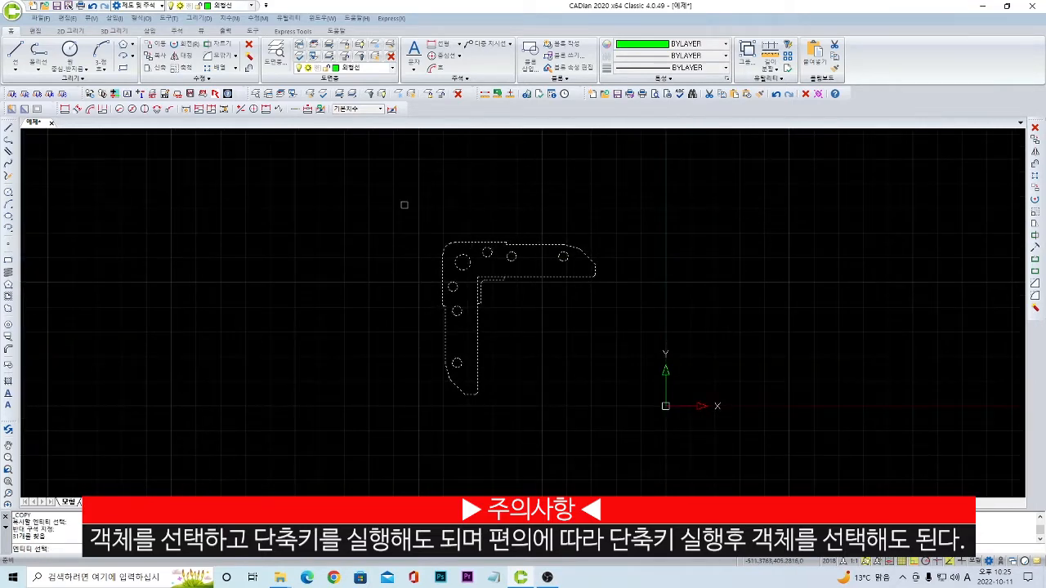
{"action": "key", "text": "Escape"}
{"action": "middle_click_drag", "start_coordinate": [534, 306], "coordinate": [550, 278]}
{"action": "left_click_drag", "start_coordinate": [651, 408], "coordinate": [391, 183]}
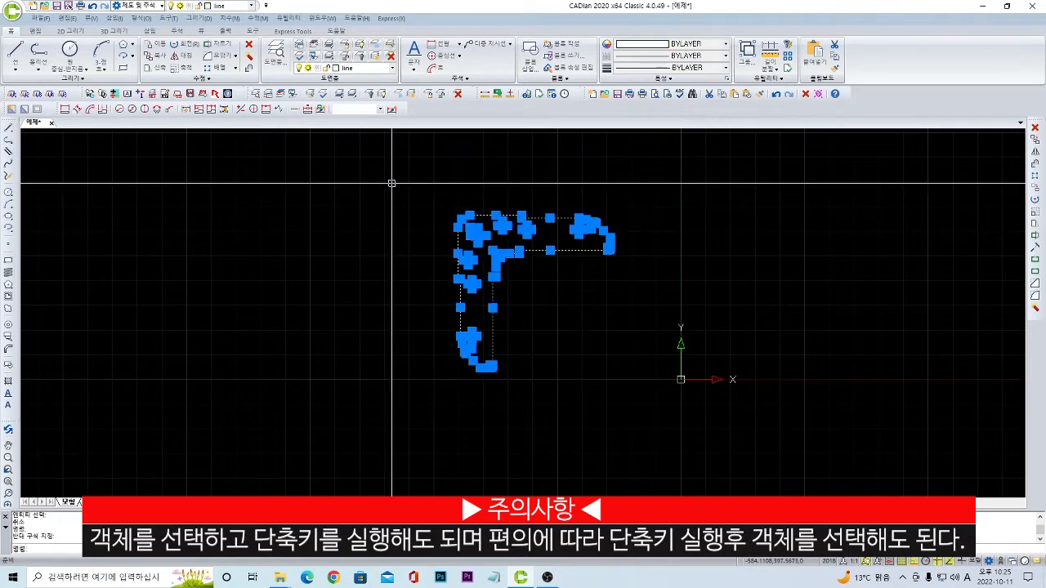
{"action": "key", "text": "Escape"}
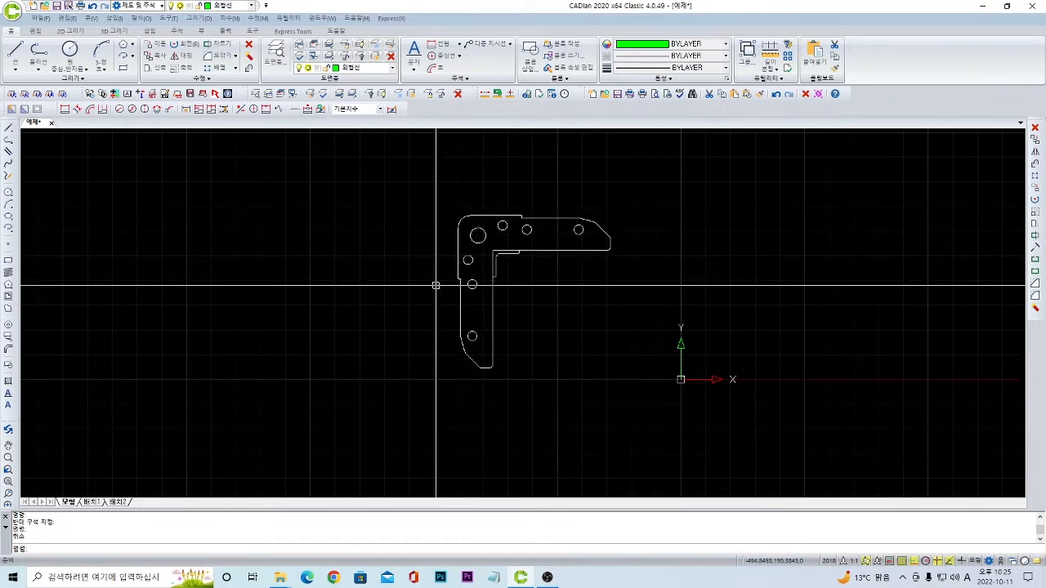
Copy the whole L-shaped bracket to the clipboard and paste it as a single block to the left of the original.
{"action": "middle_click_drag", "start_coordinate": [427, 315], "coordinate": [411, 334]}
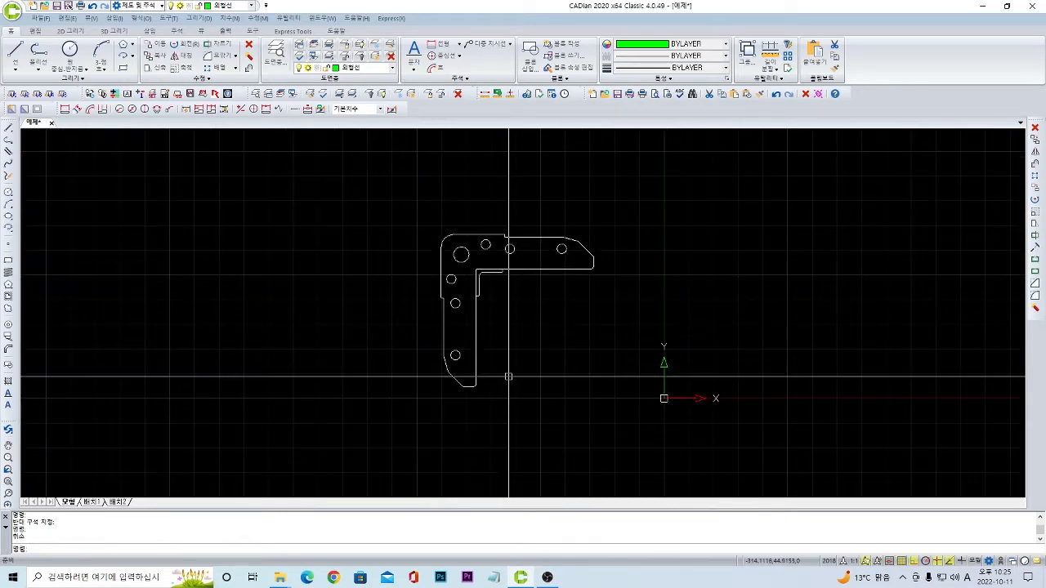
{"action": "middle_click_drag", "start_coordinate": [508, 376], "coordinate": [515, 348]}
{"action": "left_click", "coordinate": [627, 410]}
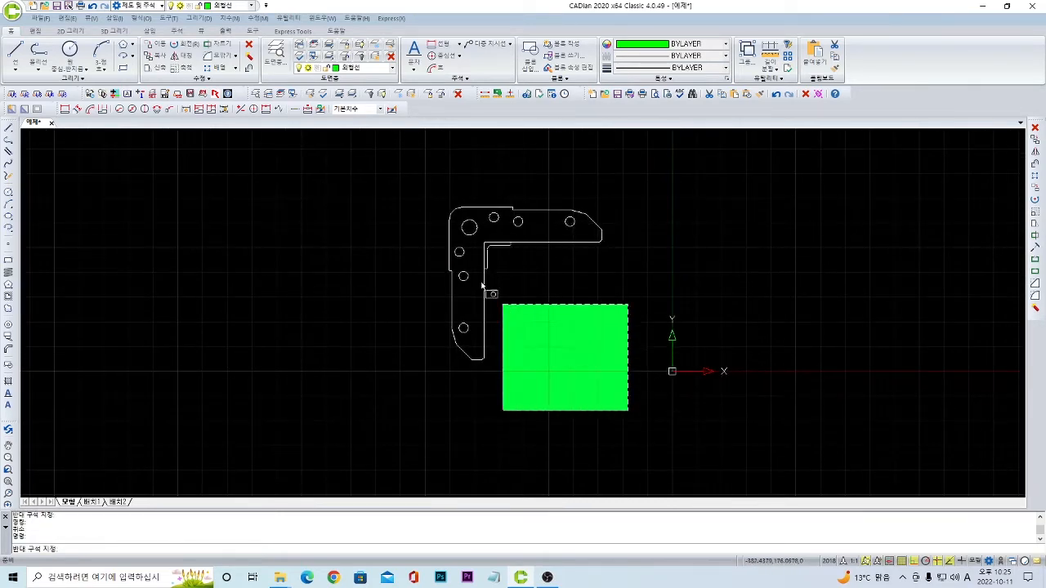
{"action": "left_click", "coordinate": [391, 181]}
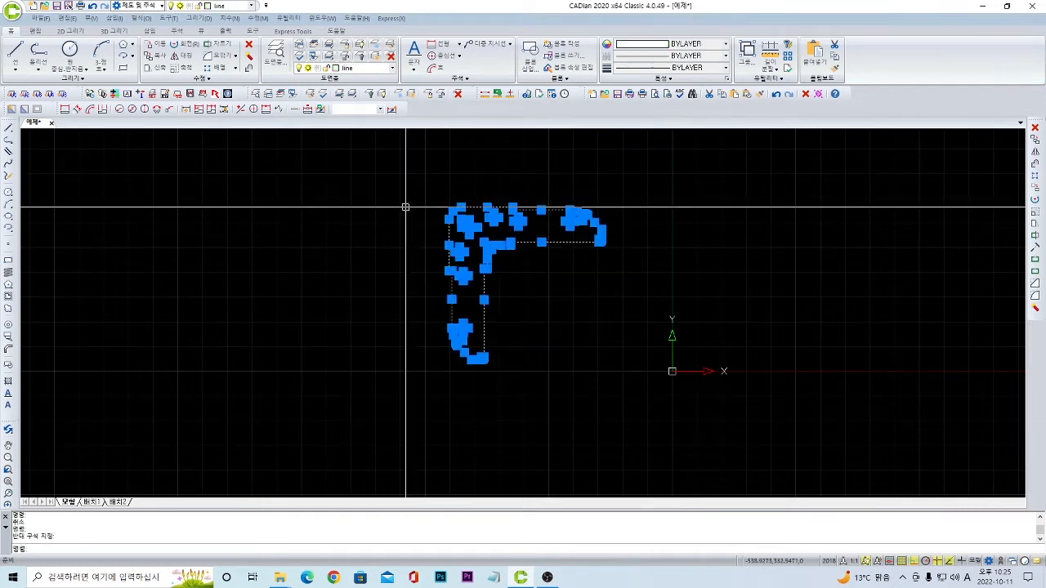
{"action": "key", "text": "ctrl+c"}
{"action": "middle_click_drag", "start_coordinate": [373, 243], "coordinate": [469, 245]}
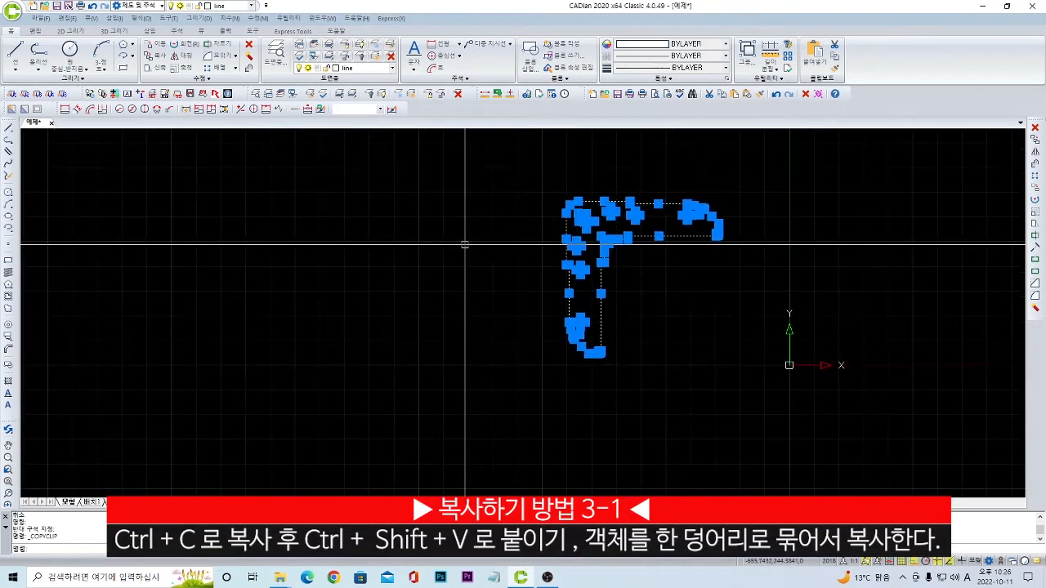
{"action": "key", "text": "ctrl+shift+v"}
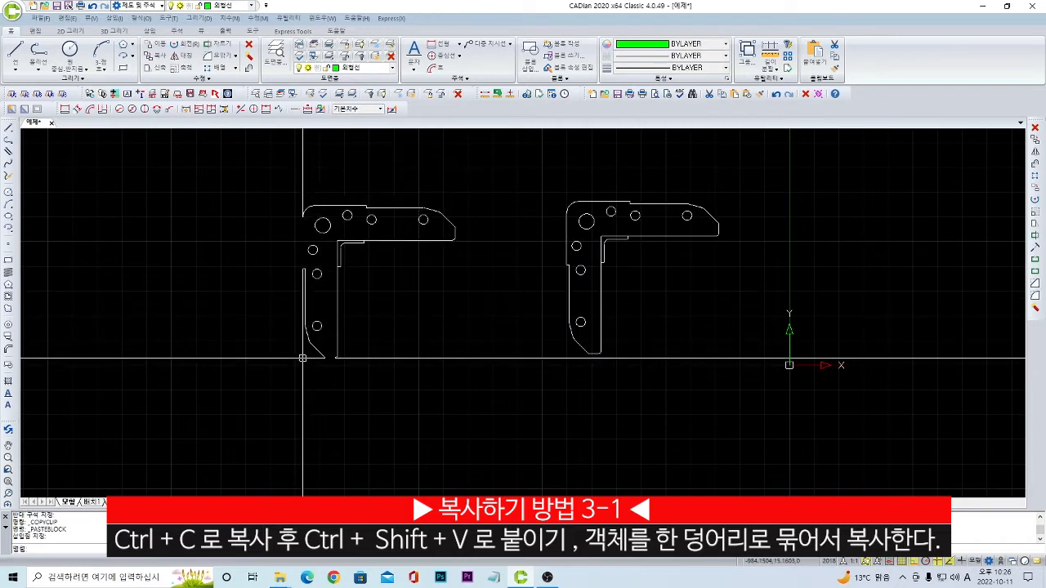
Select the pasted bracket block, and one edge line of the original, to compare how their entities are grouped.
{"action": "left_click", "coordinate": [421, 252]}
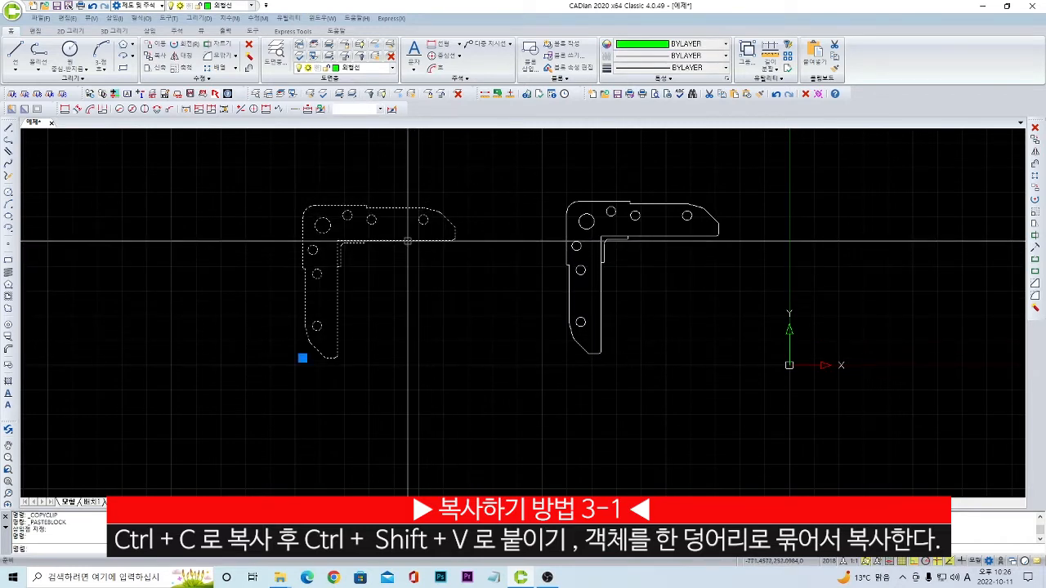
{"action": "key", "text": "Escape"}
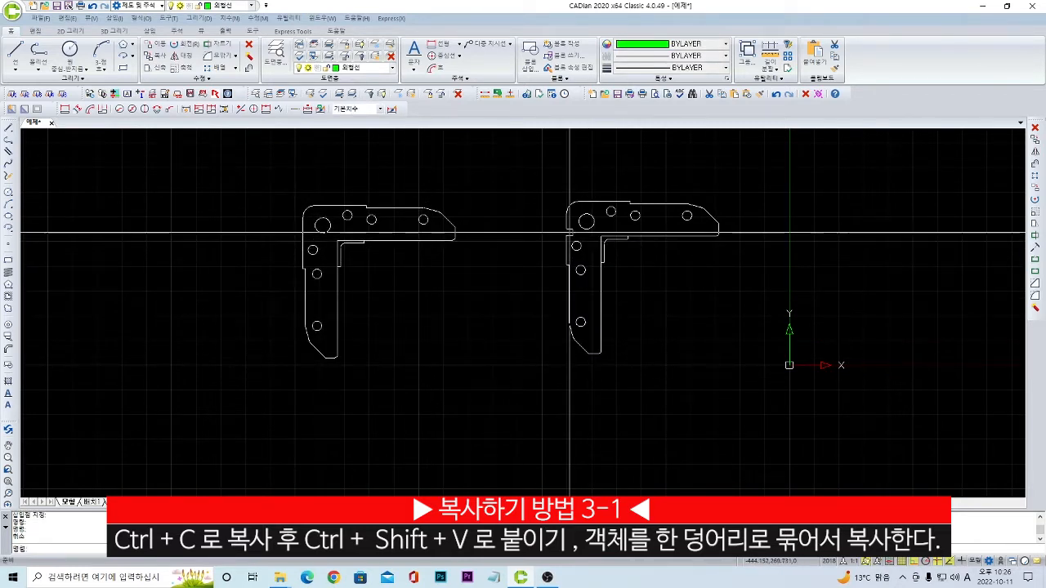
{"action": "left_click", "coordinate": [567, 233]}
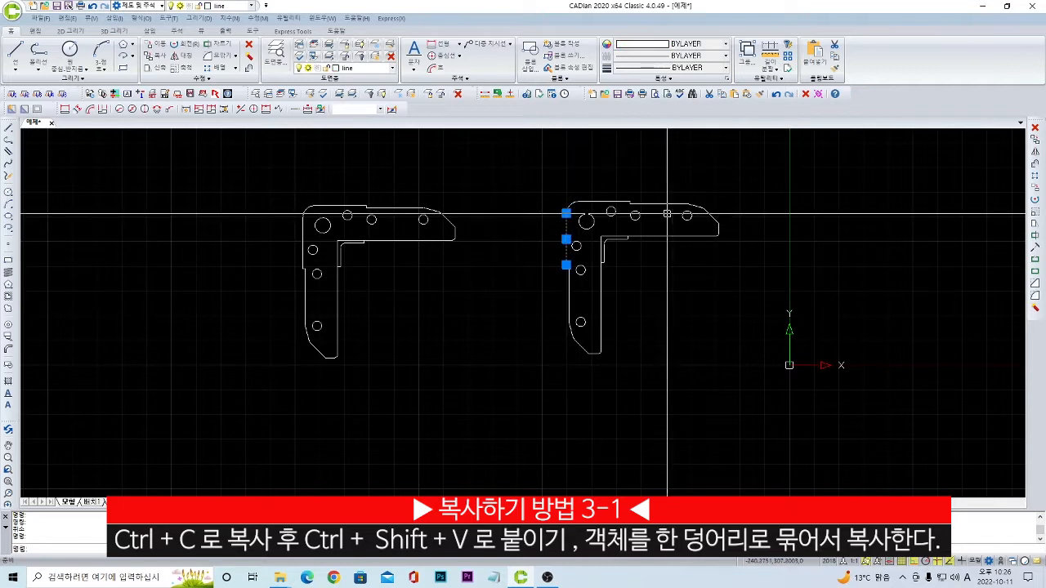
Explode the pasted bracket block into separate entities and check by selecting one of its edges.
{"action": "left_click", "coordinate": [451, 244]}
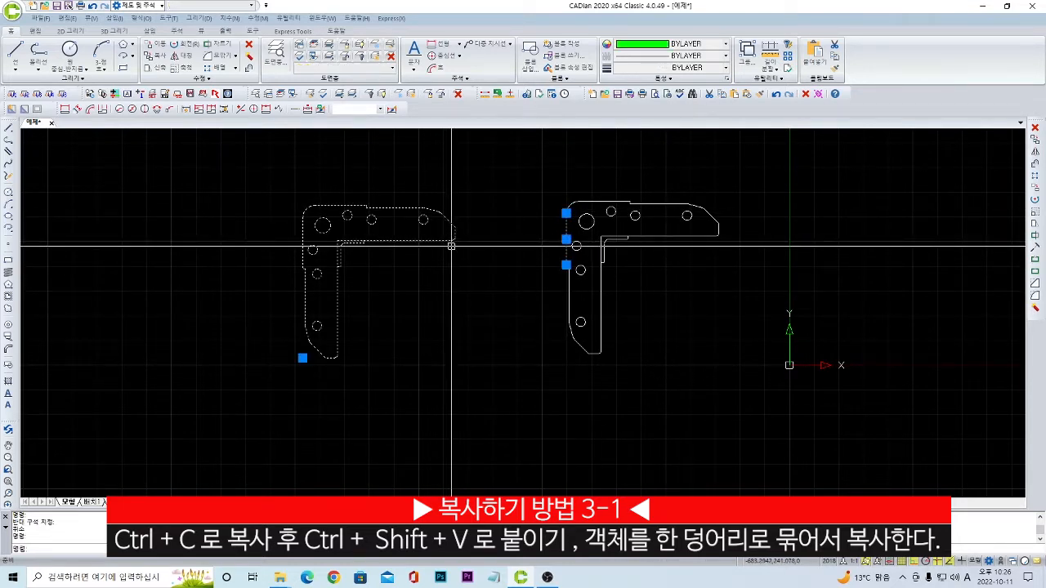
{"action": "key", "text": "Return"}
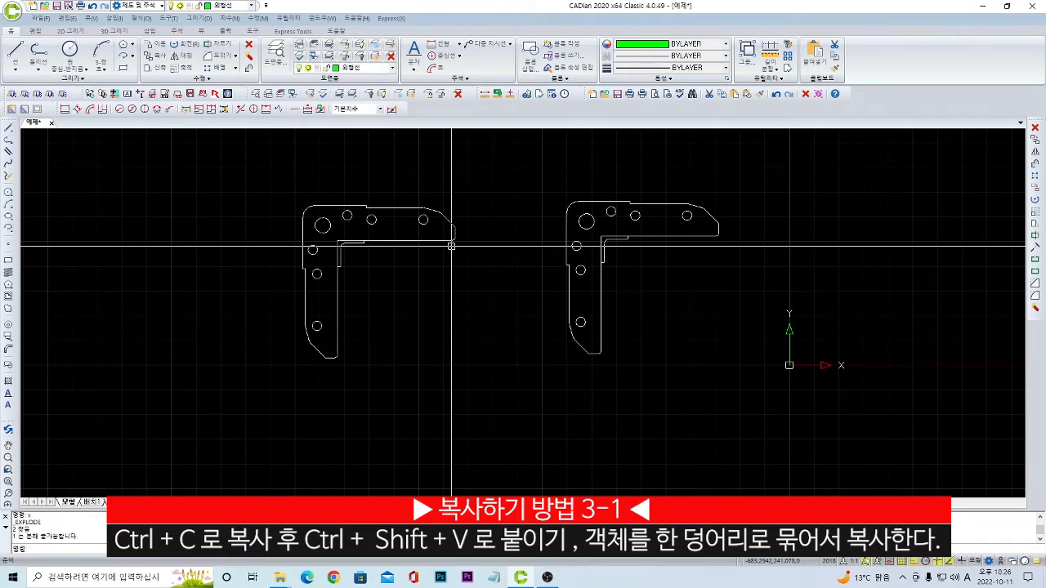
{"action": "left_click", "coordinate": [448, 241]}
{"action": "key", "text": "Escape"}
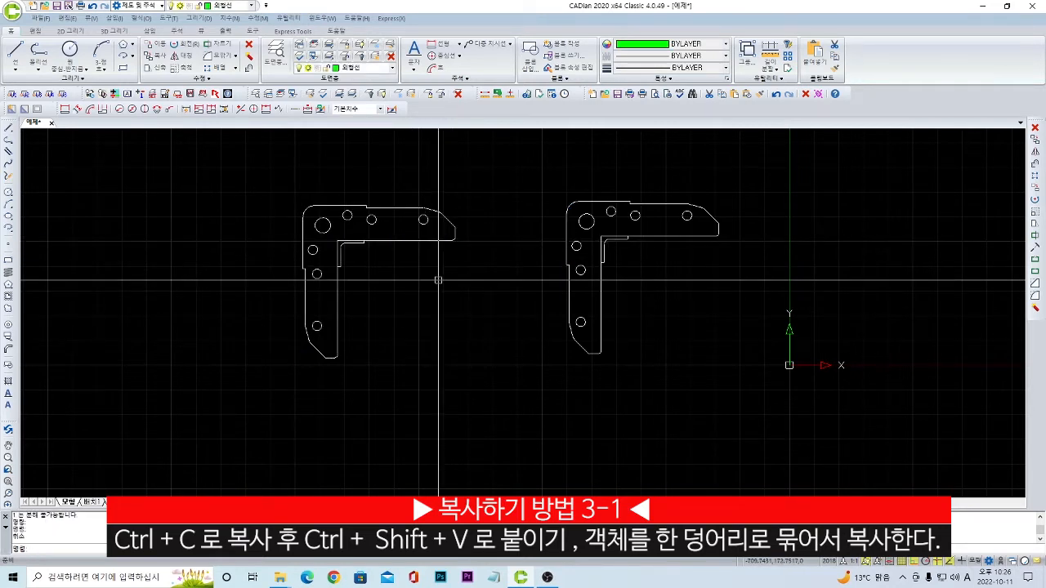
Undo the explode and the block paste so that only the original bracket is left.
{"action": "key", "text": "ctrl+z"}
{"action": "middle_click_drag", "start_coordinate": [583, 296], "coordinate": [531, 306]}
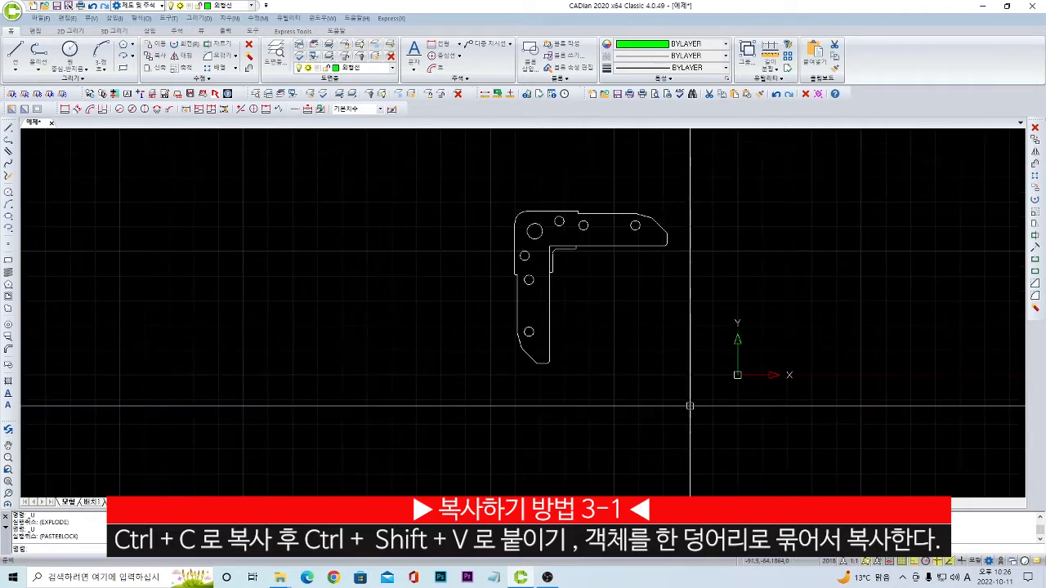
Copy the bracket with the large hole's centre as base point and paste it as a block to the left, level with the original.
{"action": "left_click_drag", "start_coordinate": [704, 437], "coordinate": [446, 186]}
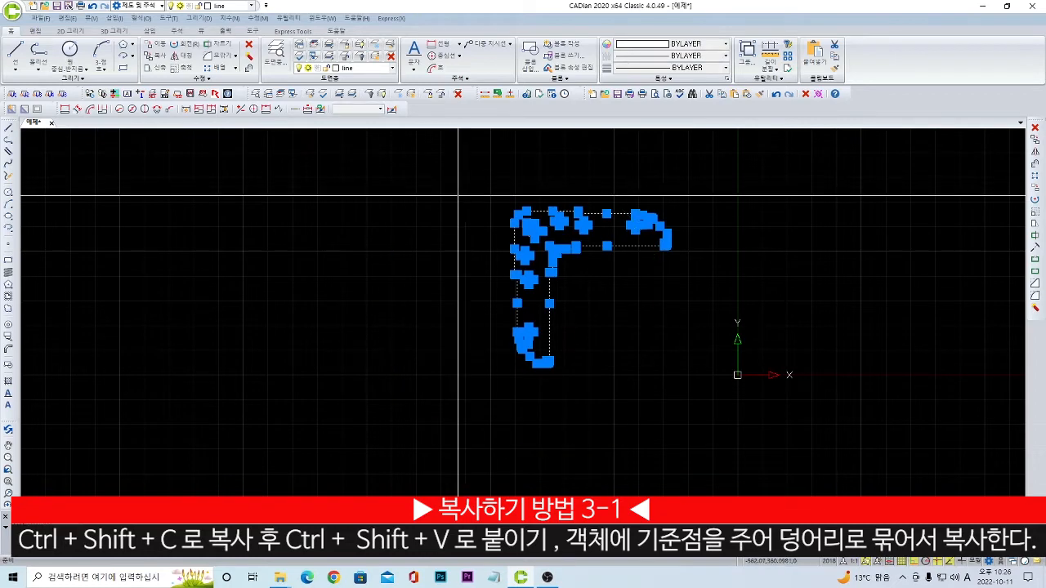
{"action": "scroll", "coordinate": [526, 231], "scroll_direction": "up", "scroll_amount": 5}
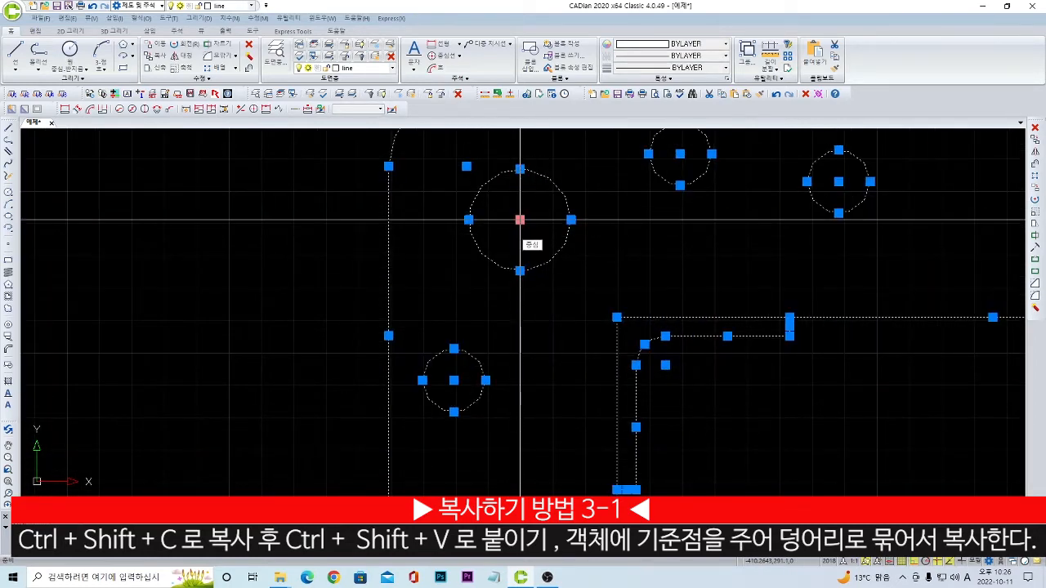
{"action": "scroll", "coordinate": [520, 220], "scroll_direction": "down", "scroll_amount": 4}
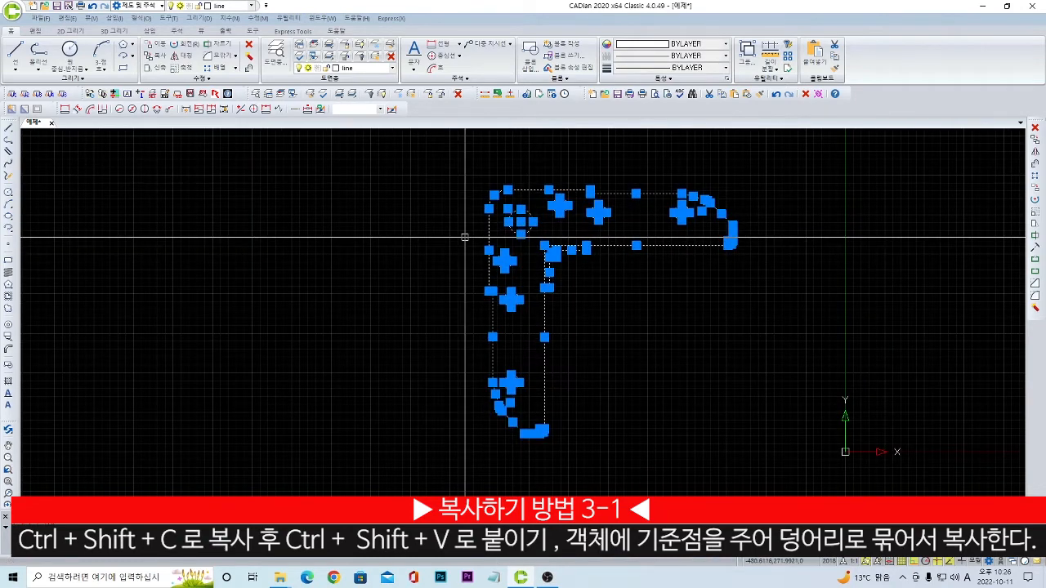
{"action": "key", "text": "ctrl+shift+v"}
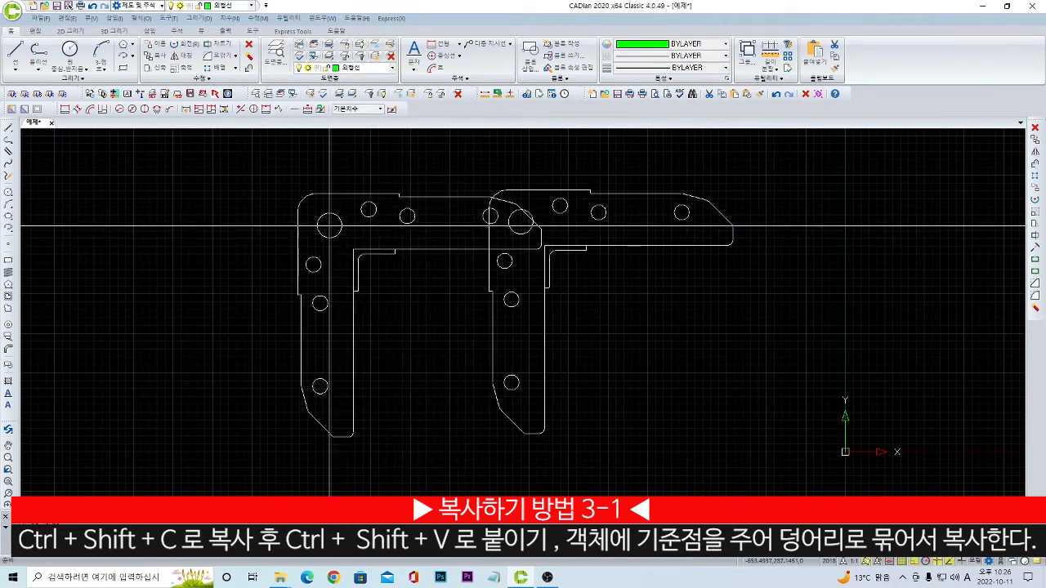
{"action": "middle_click_drag", "start_coordinate": [347, 219], "coordinate": [518, 212]}
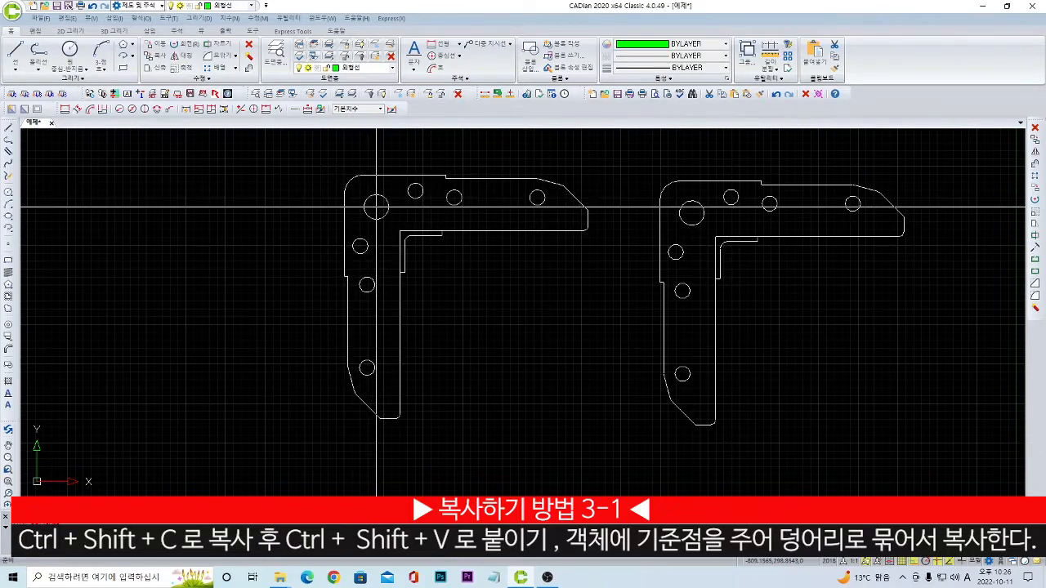
{"action": "left_click", "coordinate": [375, 213]}
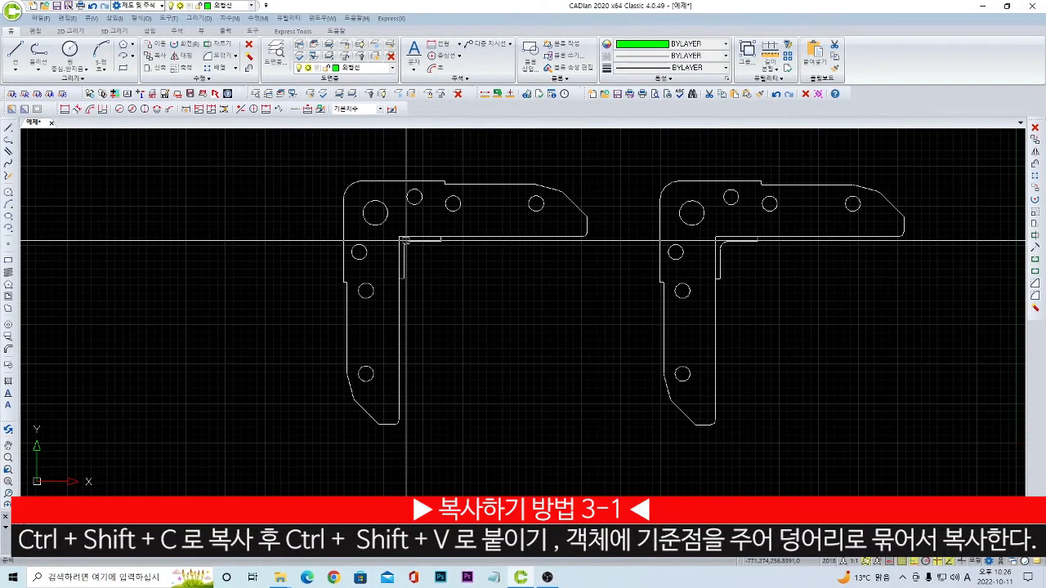
Paste another block copy of the bracket above and to the left of the first copy.
{"action": "key", "text": "ctrl+shift+v"}
{"action": "middle_click_drag", "start_coordinate": [301, 222], "coordinate": [508, 291]}
{"action": "mouse_move", "coordinate": [533, 224]}
{"action": "middle_mouse_down"}
{"action": "mouse_move", "coordinate": [435, 284]}
{"action": "mouse_move", "coordinate": [418, 170]}
{"action": "middle_mouse_up"}
{"action": "scroll", "coordinate": [455, 269], "scroll_direction": "down", "scroll_amount": 1}
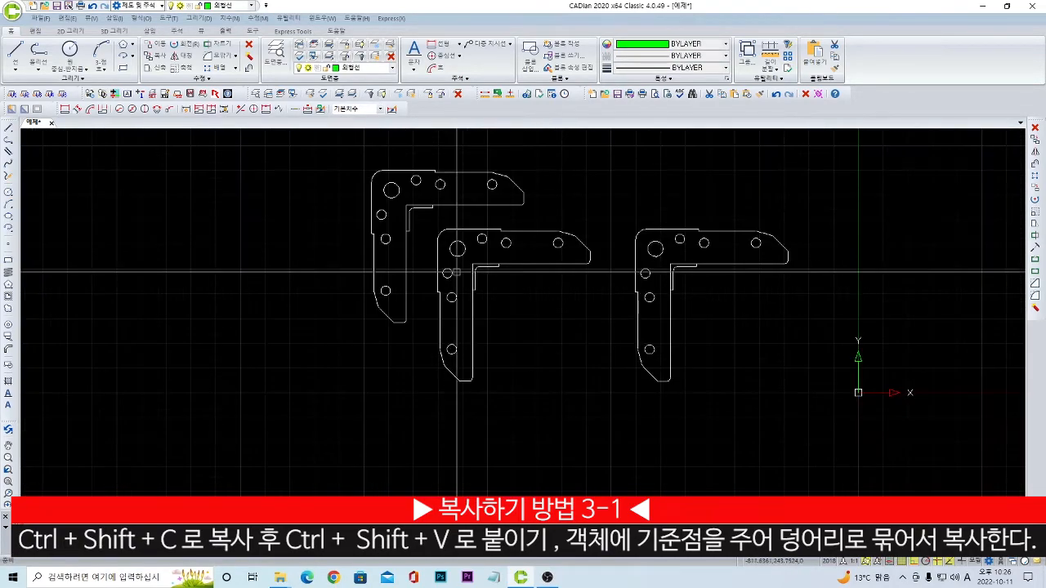
Delete both pasted bracket blocks to the left of the original.
{"action": "left_click", "coordinate": [490, 296]}
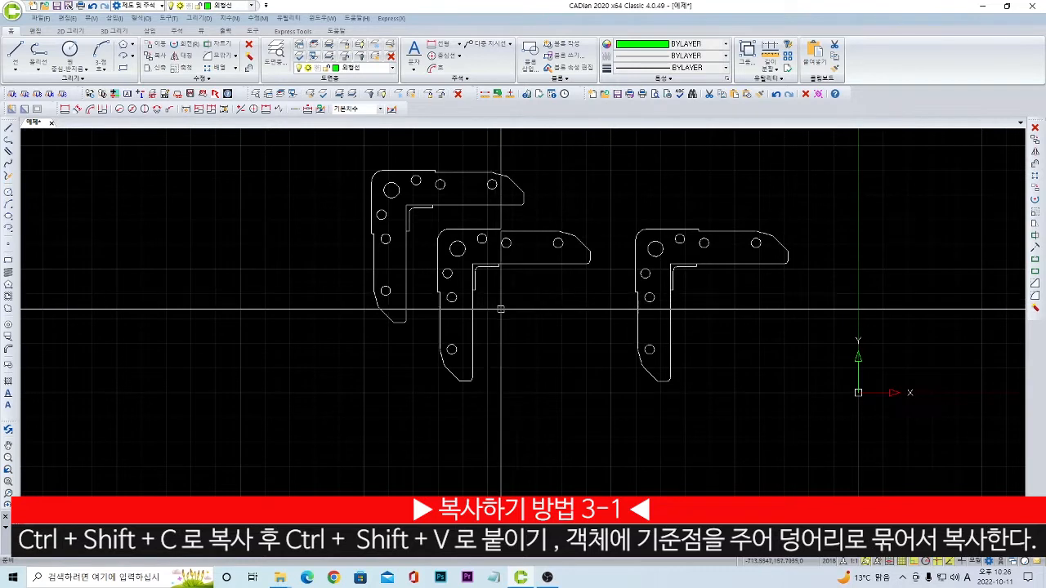
{"action": "left_click", "coordinate": [598, 436]}
{"action": "left_click", "coordinate": [333, 161]}
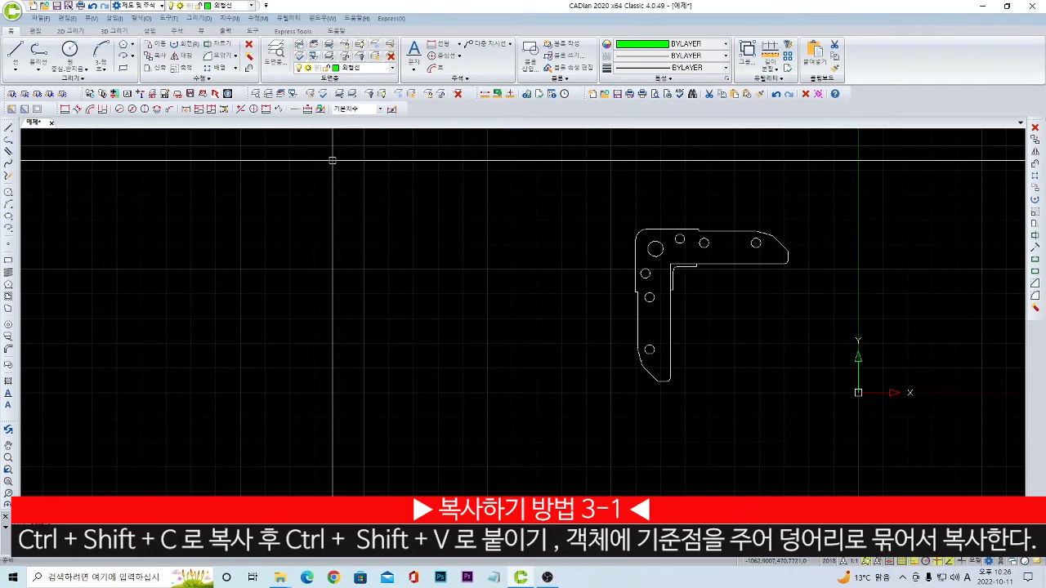
{"action": "middle_click_drag", "start_coordinate": [485, 260], "coordinate": [417, 264]}
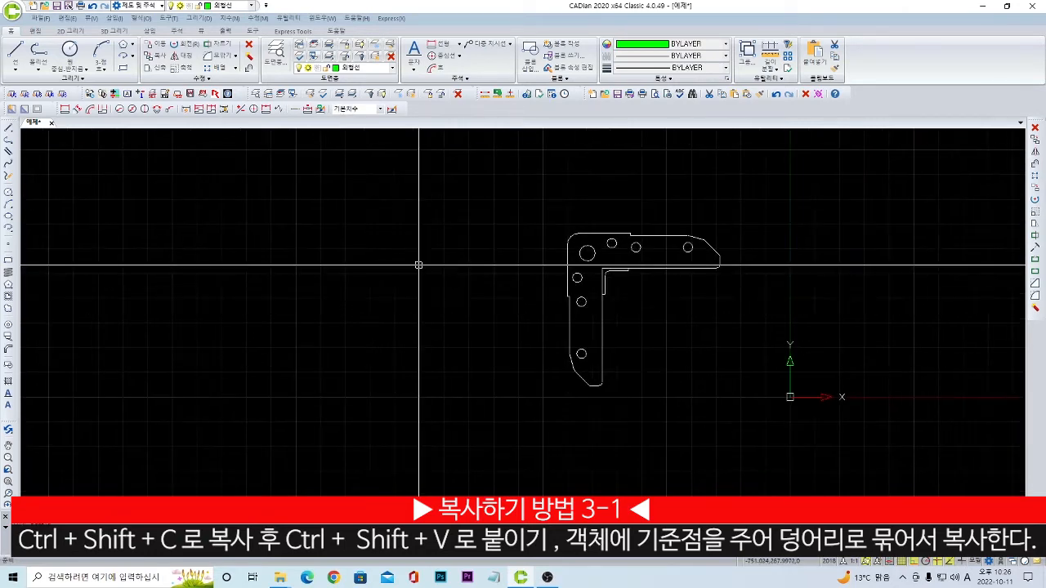
{"action": "mouse_move", "coordinate": [477, 249]}
{"action": "middle_mouse_down"}
{"action": "mouse_move", "coordinate": [388, 248]}
{"action": "mouse_move", "coordinate": [346, 224]}
{"action": "mouse_move", "coordinate": [259, 219]}
{"action": "middle_mouse_up"}
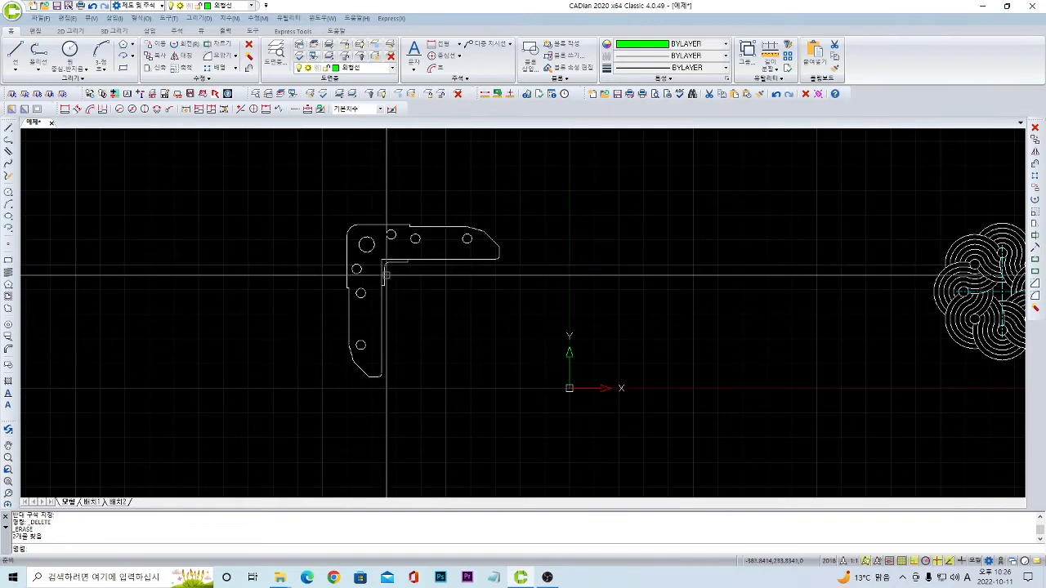
{"action": "middle_click_drag", "start_coordinate": [381, 275], "coordinate": [332, 250]}
{"action": "left_click", "coordinate": [472, 398]}
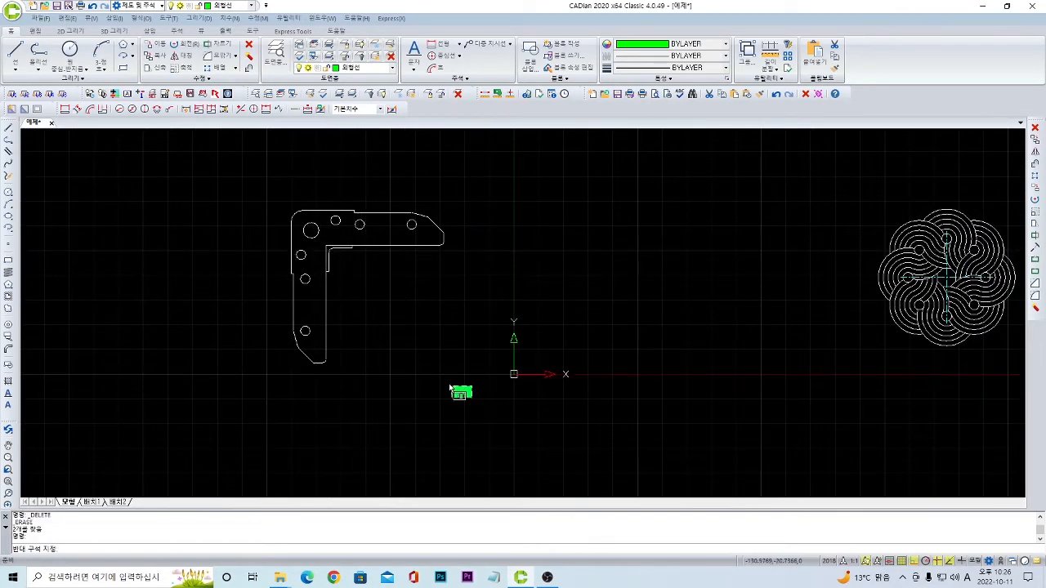
{"action": "key", "text": "Escape"}
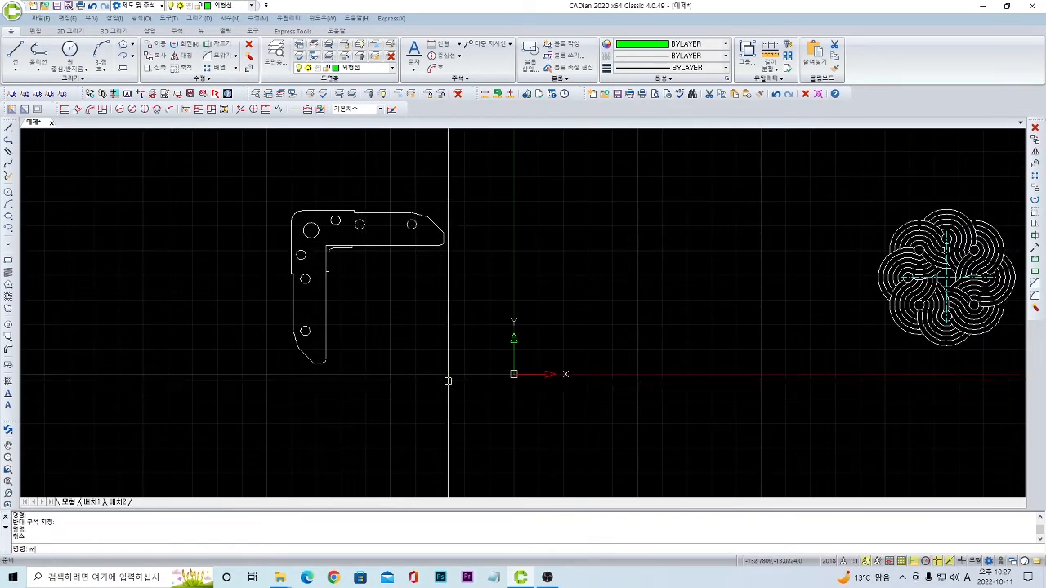
{"action": "type", "text": "mi"}
{"action": "key", "text": "Return"}
{"action": "left_click", "coordinate": [471, 408]}
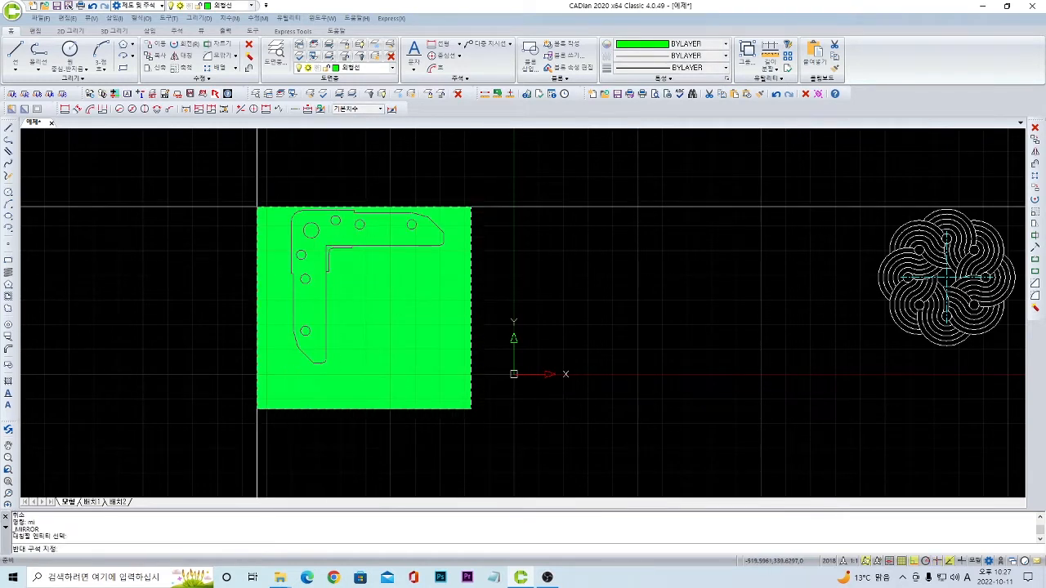
{"action": "left_click", "coordinate": [249, 196]}
{"action": "key", "text": "Escape"}
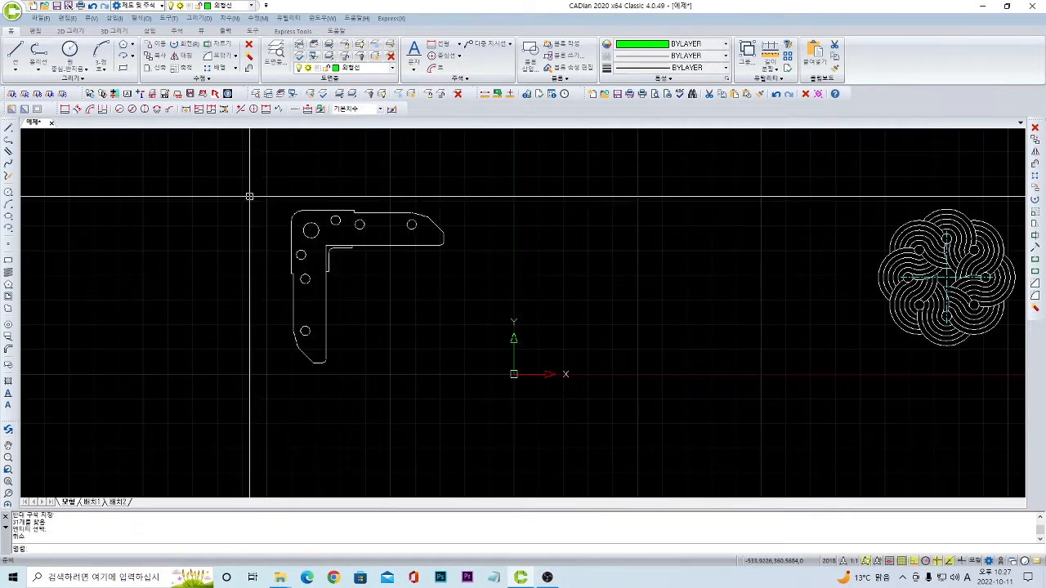
{"action": "left_click", "coordinate": [473, 406]}
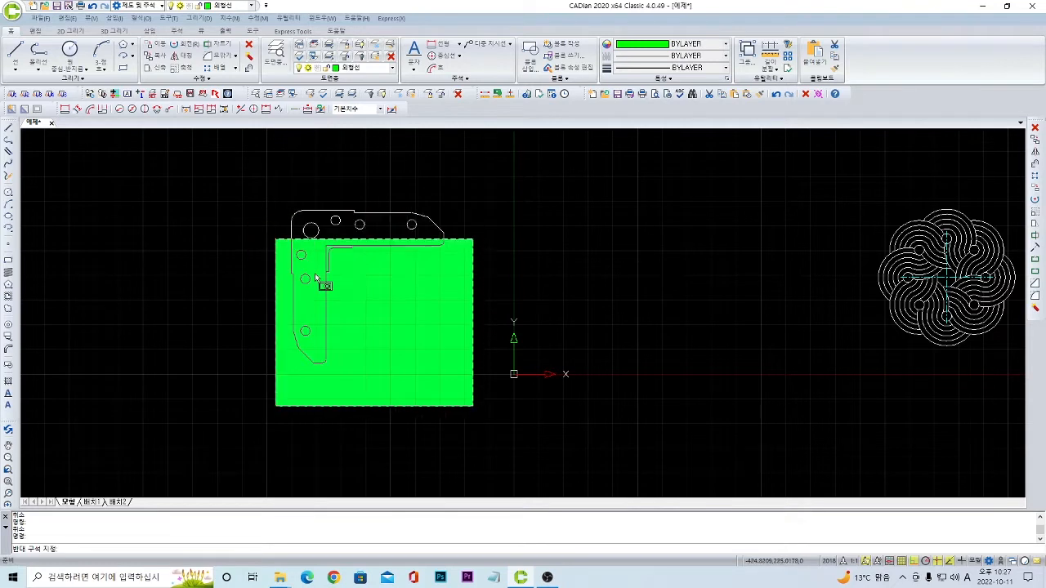
{"action": "key", "text": "Escape"}
{"action": "left_click", "coordinate": [463, 297]}
{"action": "left_click", "coordinate": [361, 184]}
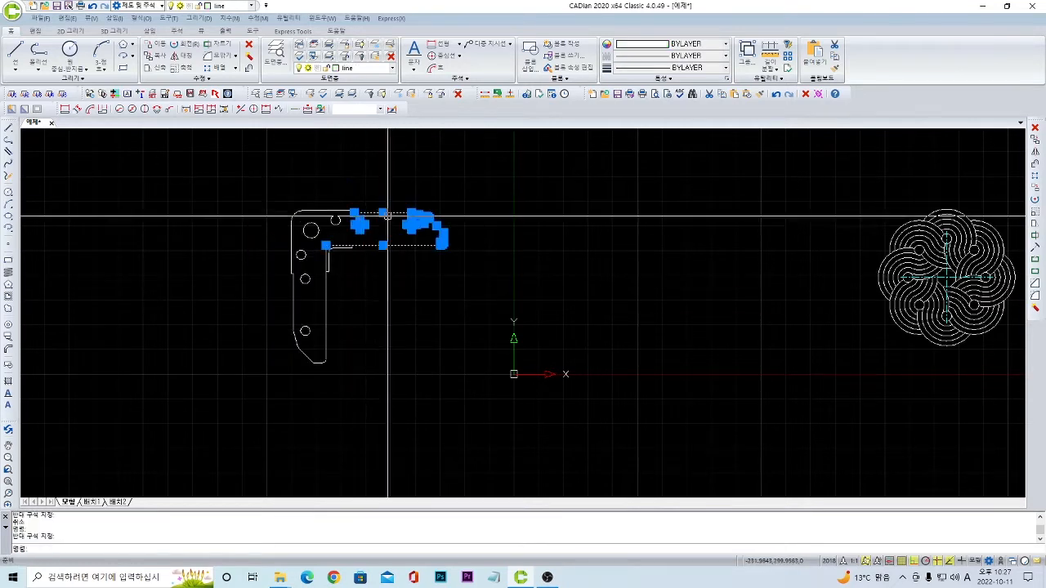
{"action": "key", "text": "Escape"}
Mirror the whole bracket about a vertical line just beyond its arm's tip, keeping the original.
{"action": "left_click", "coordinate": [466, 408]}
{"action": "left_click", "coordinate": [302, 234]}
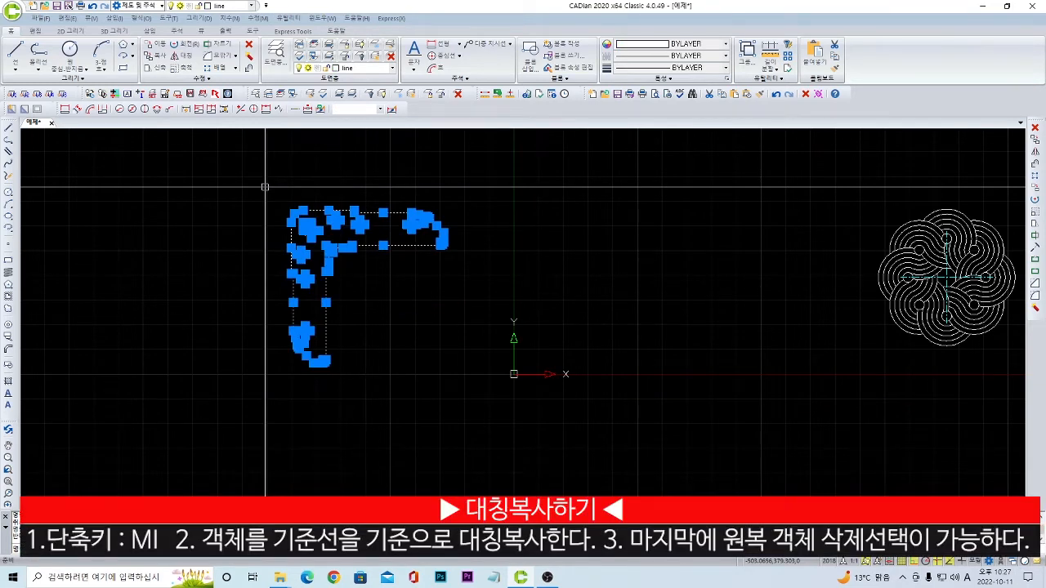
{"action": "type", "text": "mi"}
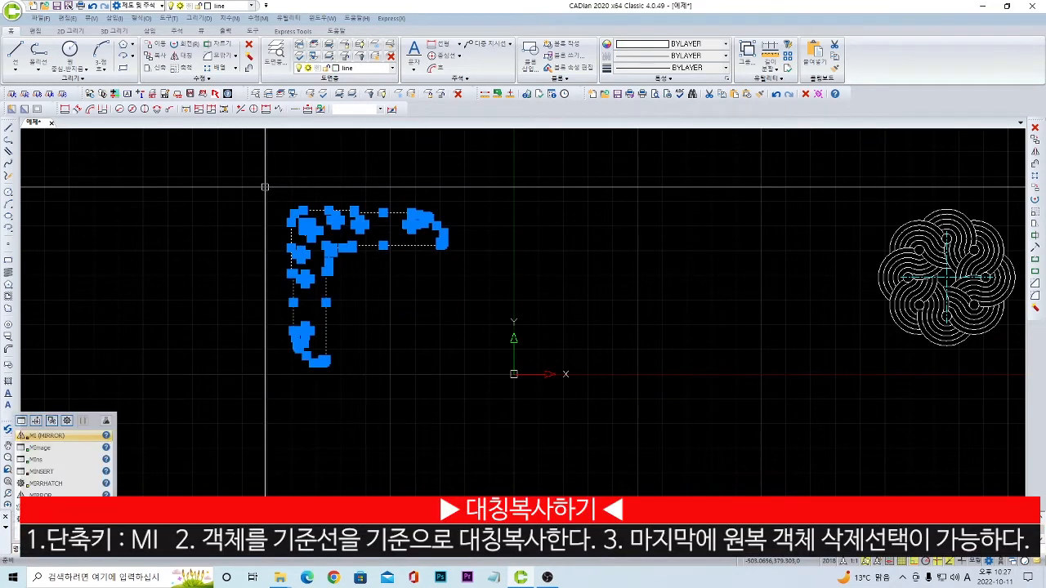
{"action": "key", "text": "Return"}
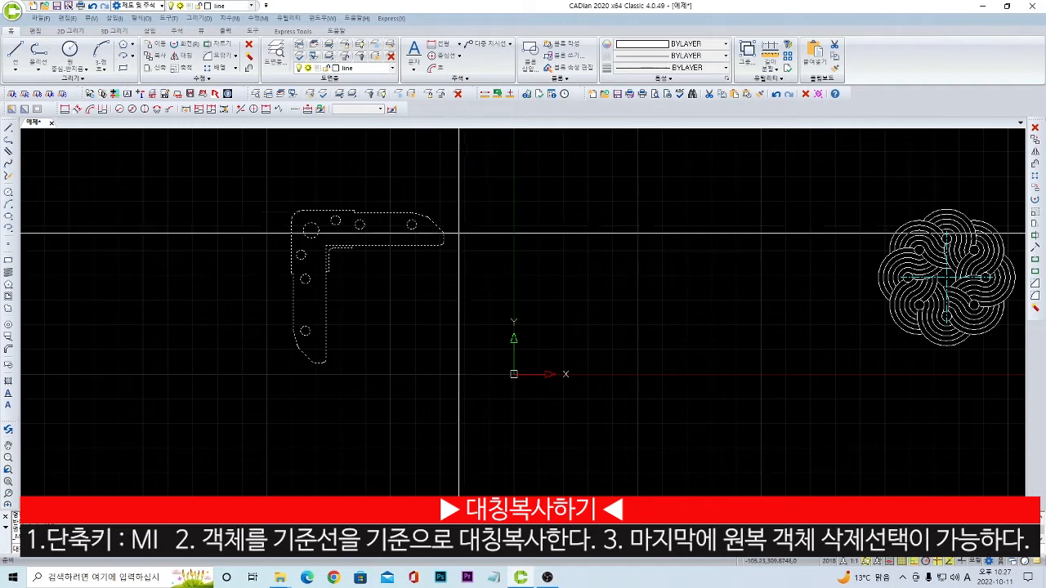
{"action": "left_click", "coordinate": [467, 158]}
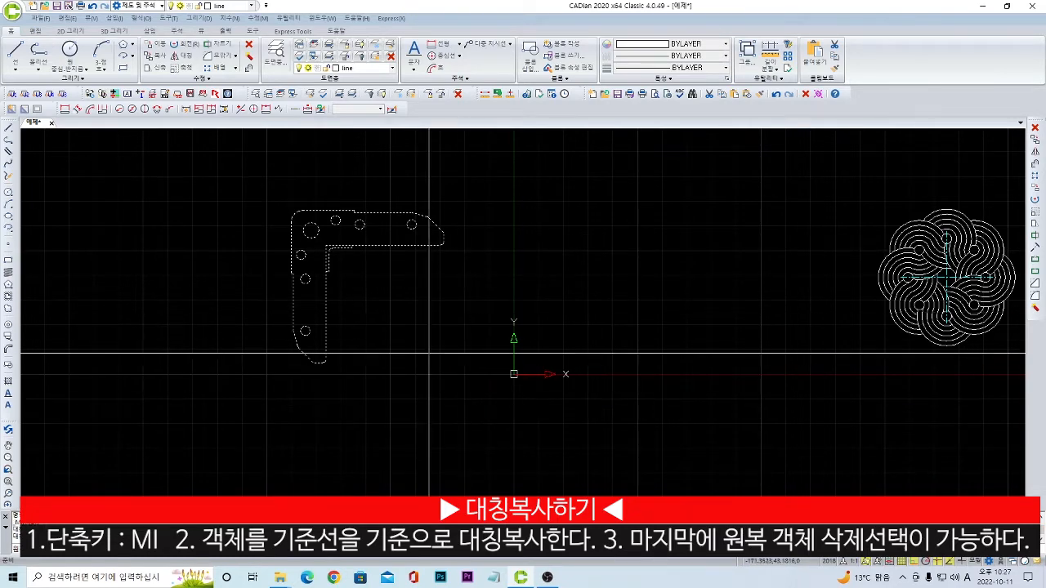
{"action": "middle_click_drag", "start_coordinate": [427, 354], "coordinate": [383, 330]}
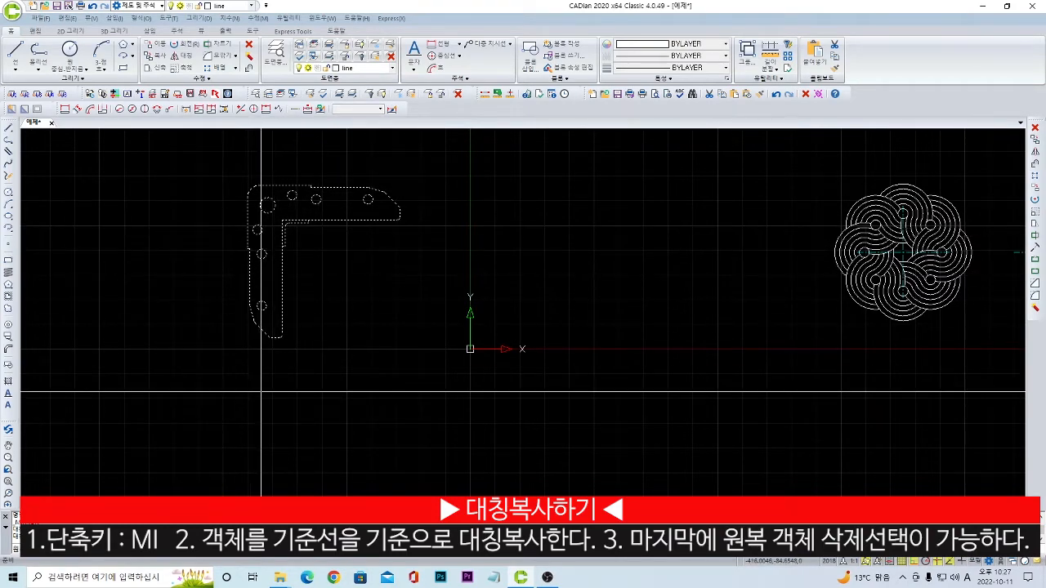
{"action": "middle_click_drag", "start_coordinate": [272, 395], "coordinate": [293, 395]}
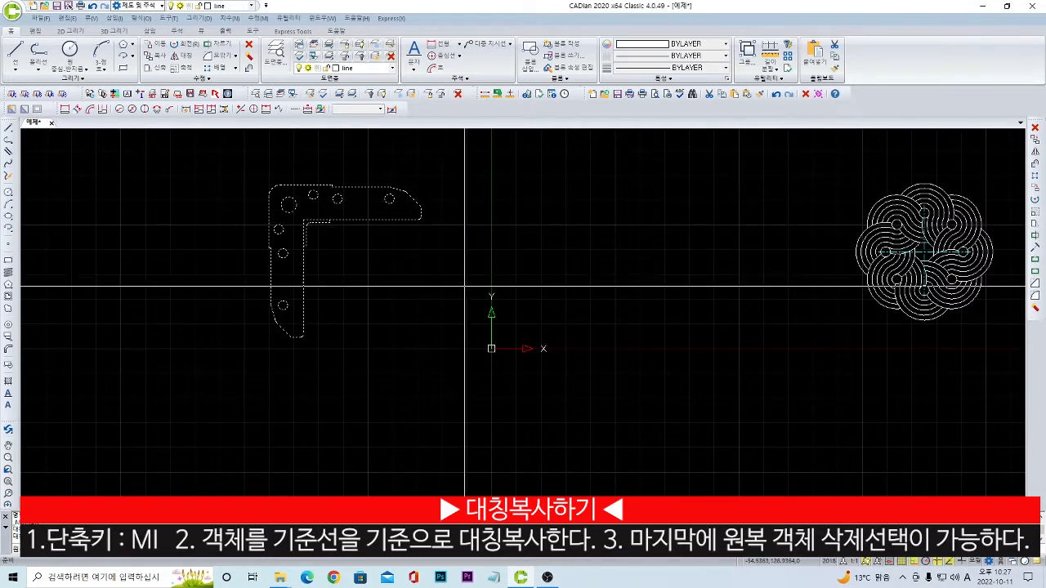
{"action": "key", "text": "Return"}
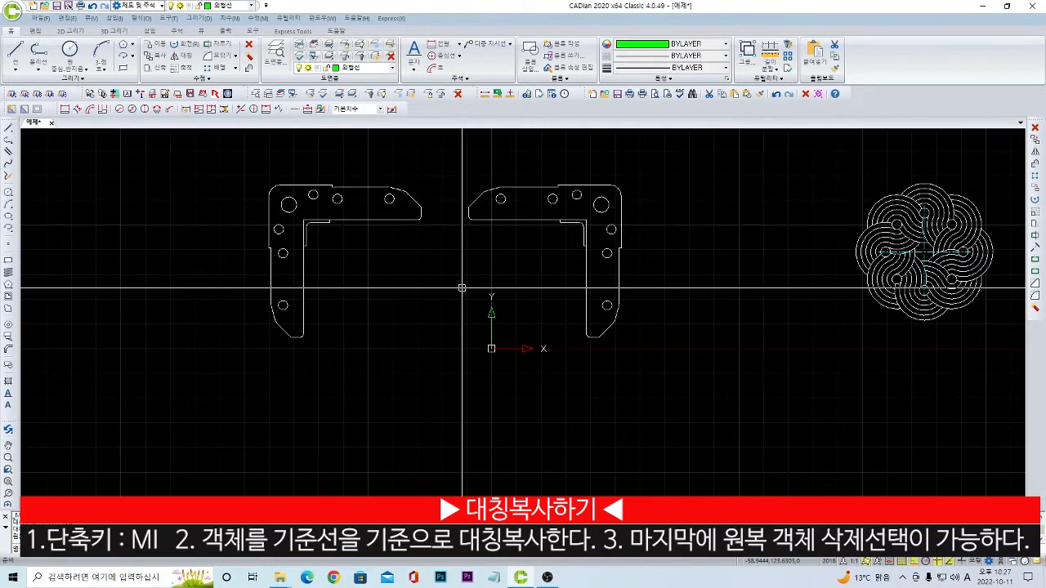
Mirror the mirrored bracket copy about a horizontal line below it, deleting the source object.
{"action": "middle_click_drag", "start_coordinate": [458, 312], "coordinate": [405, 346]}
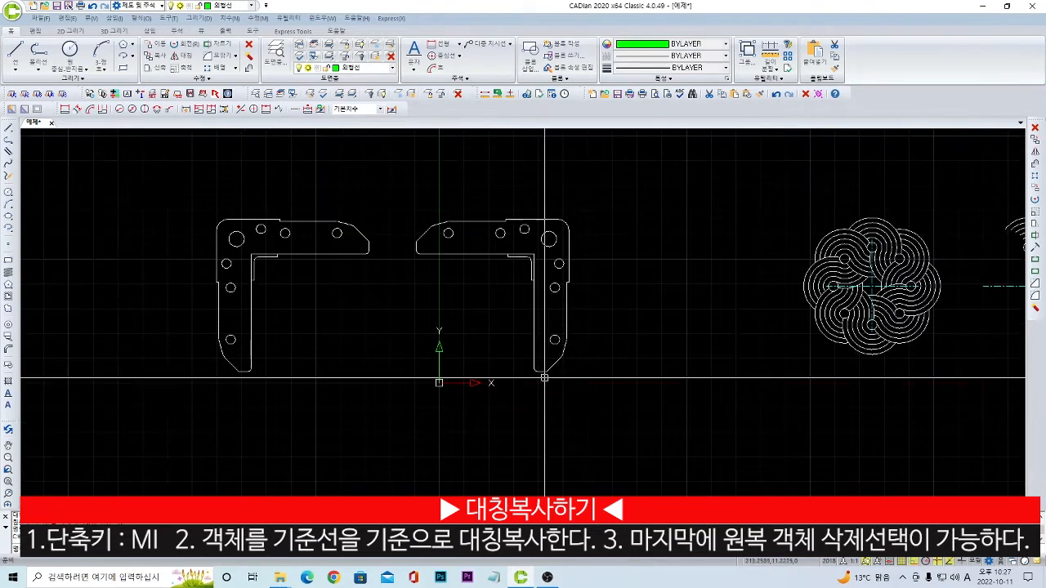
{"action": "left_click", "coordinate": [590, 415]}
{"action": "left_click", "coordinate": [382, 160]}
{"action": "middle_click_drag", "start_coordinate": [473, 232], "coordinate": [464, 191]}
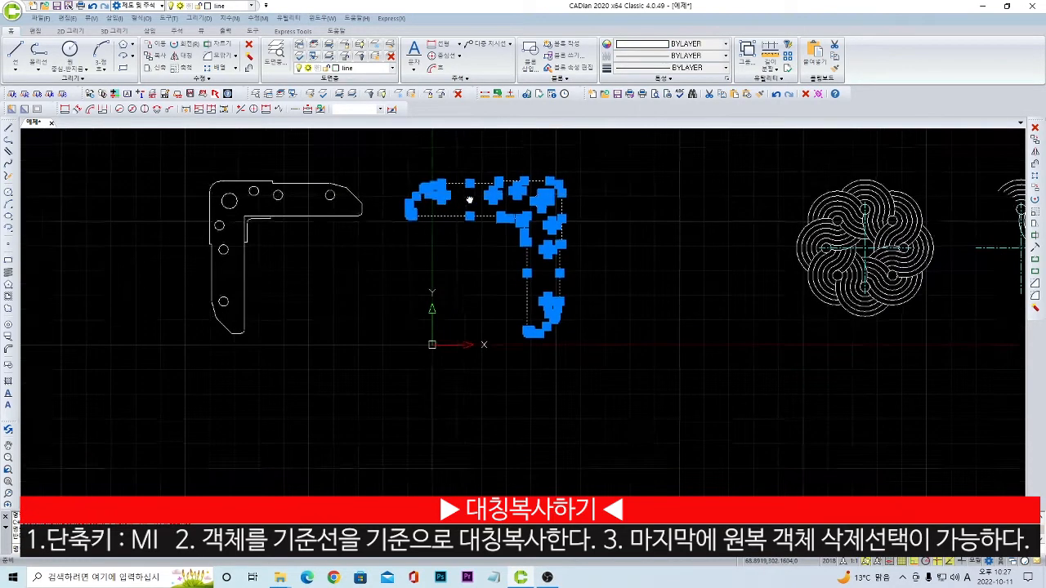
{"action": "type", "text": "mi"}
{"action": "key", "text": "space"}
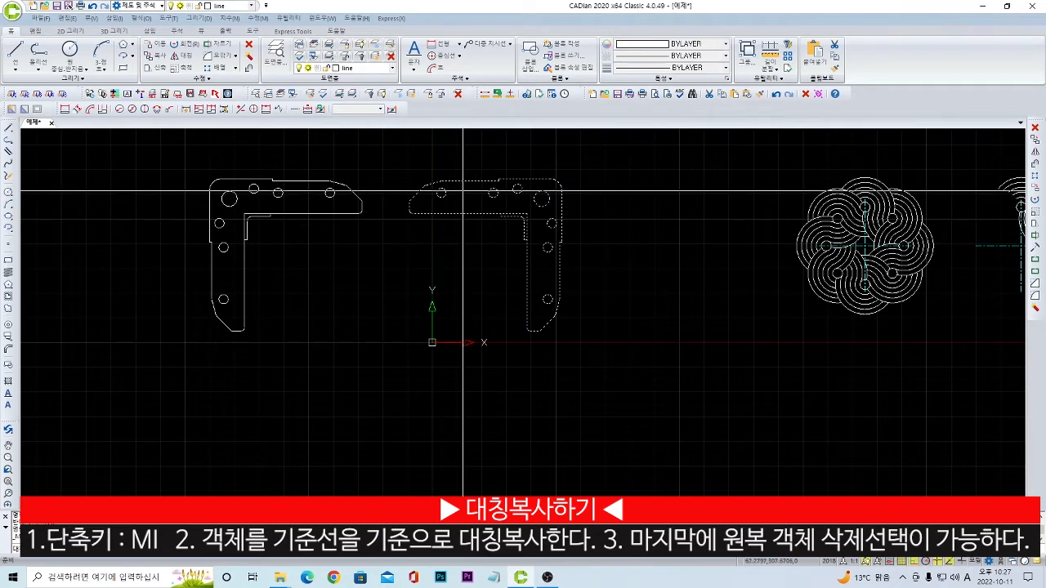
{"action": "left_click", "coordinate": [604, 394]}
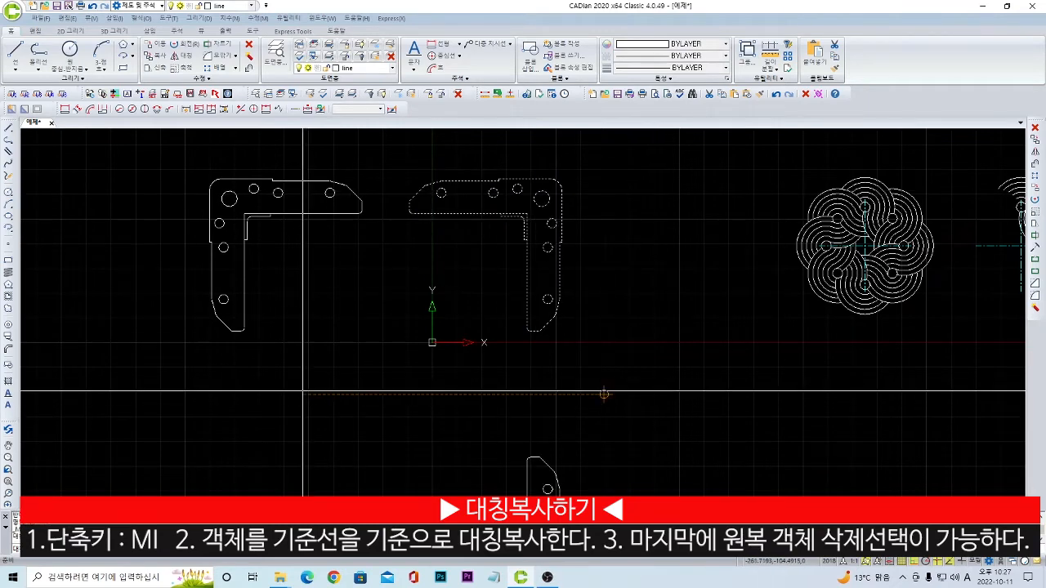
{"action": "middle_click_drag", "start_coordinate": [303, 394], "coordinate": [353, 258]}
{"action": "scroll", "coordinate": [353, 258], "scroll_direction": "down", "scroll_amount": 4}
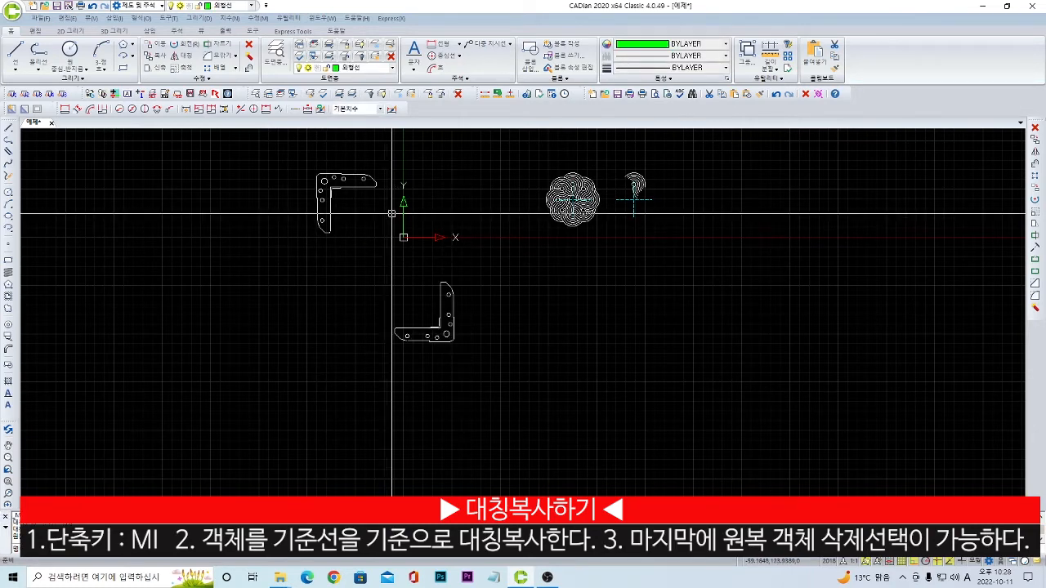
Undo both mirror operations so that only the original bracket is left.
{"action": "scroll", "coordinate": [454, 339], "scroll_direction": "up", "scroll_amount": 5}
{"action": "scroll", "coordinate": [456, 335], "scroll_direction": "down", "scroll_amount": 3}
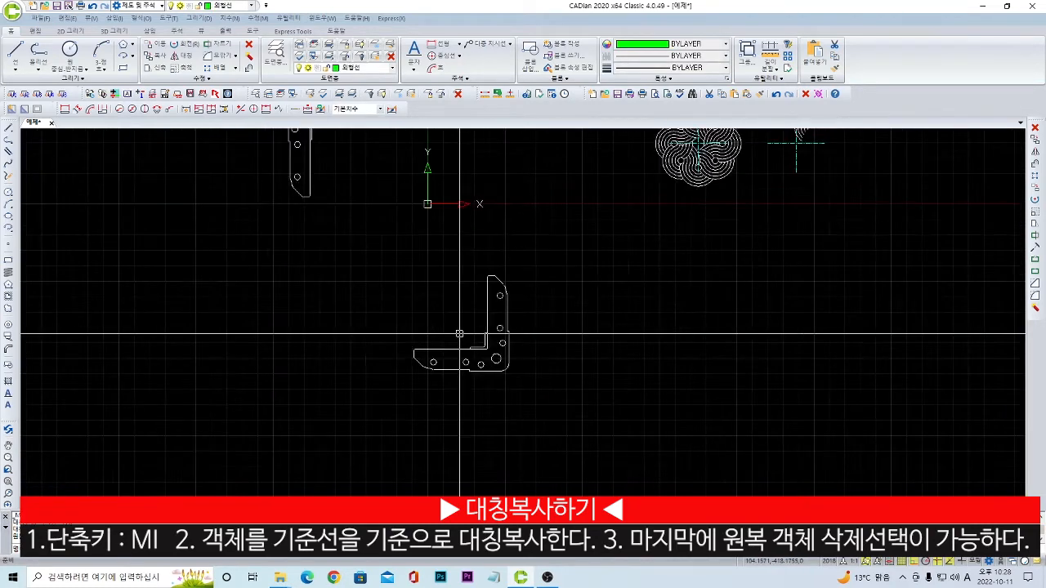
{"action": "scroll", "coordinate": [462, 319], "scroll_direction": "up", "scroll_amount": 3}
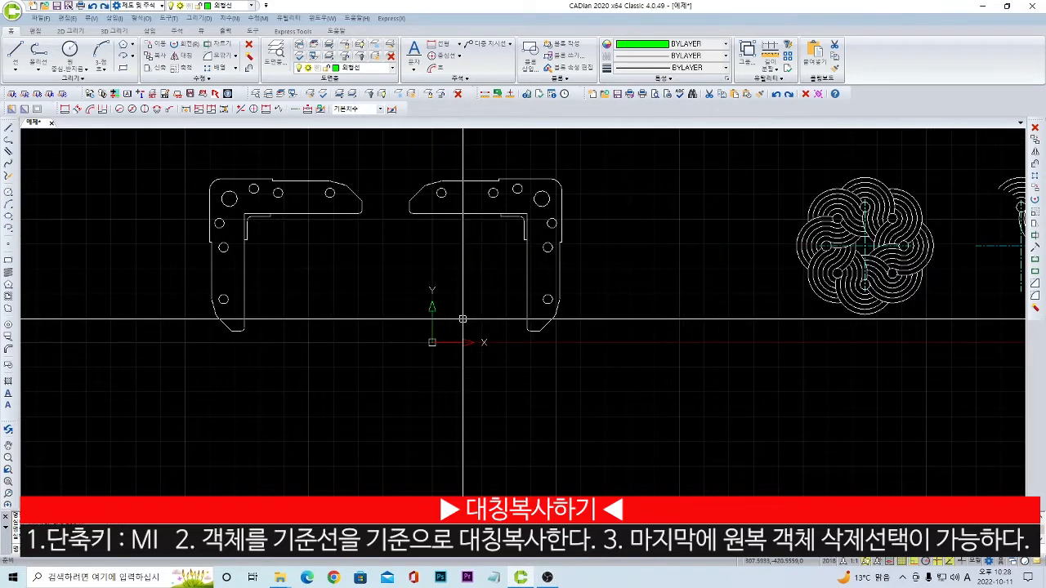
{"action": "key", "text": "ctrl+z"}
{"action": "key", "text": "ctrl+z"}
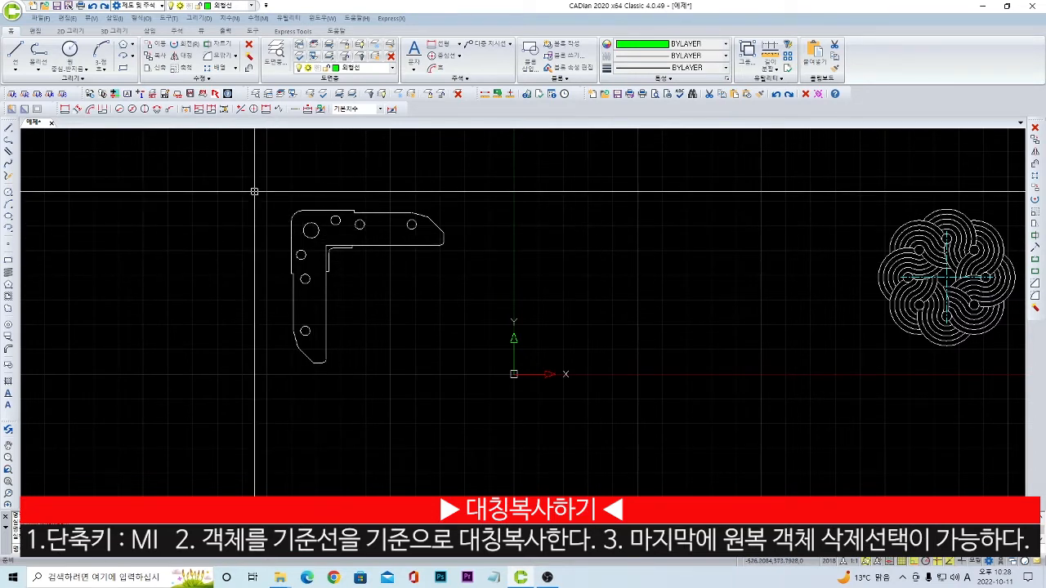
Copy the bracket's vertical leg with the large hole and inner corner edges, and paste it above the original.
{"action": "left_click", "coordinate": [356, 403]}
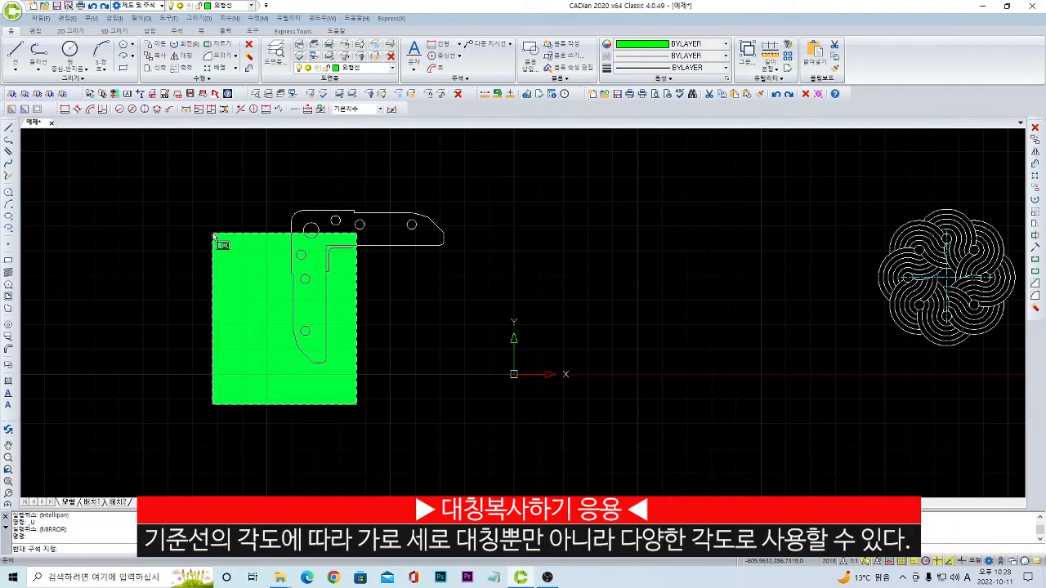
{"action": "left_click", "coordinate": [213, 234]}
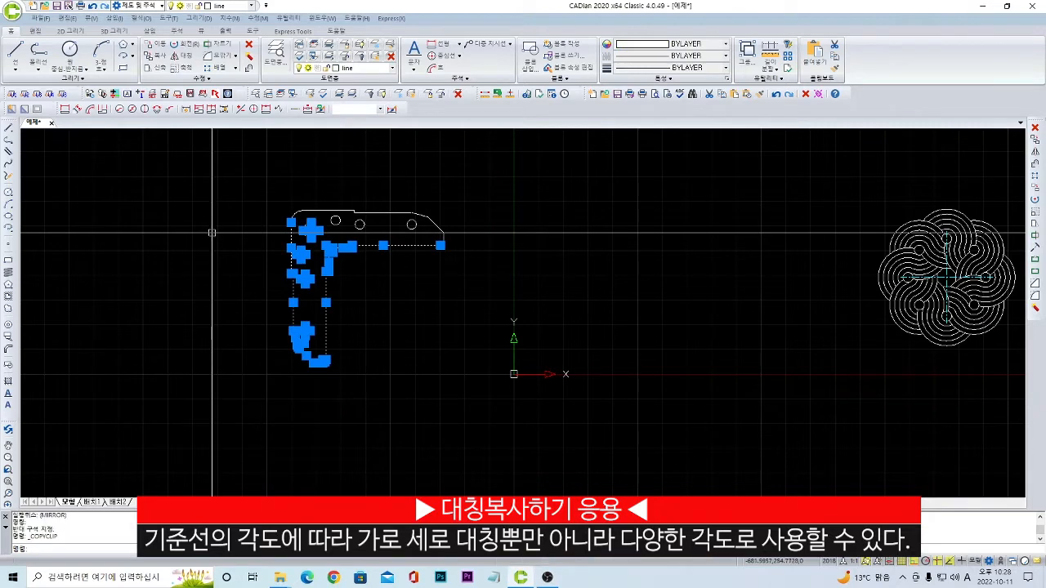
{"action": "middle_click_drag", "start_coordinate": [192, 249], "coordinate": [317, 384]}
{"action": "key", "text": "ctrl+v"}
{"action": "left_click", "coordinate": [398, 289]}
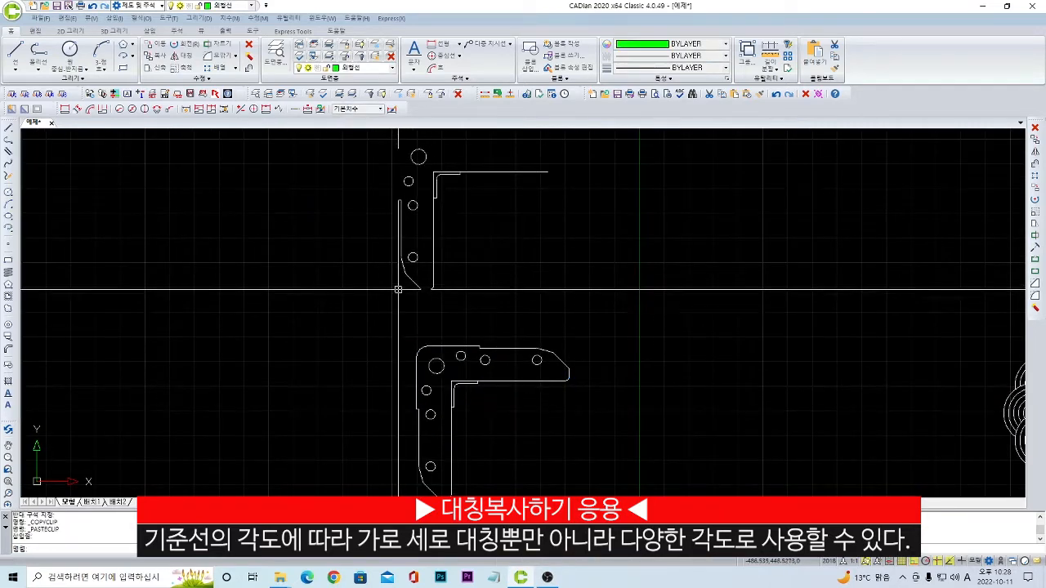
Delete the horizontal lines extending from the inner corner of the pasted partial bracket.
{"action": "middle_click_drag", "start_coordinate": [457, 296], "coordinate": [433, 374]}
{"action": "left_click", "coordinate": [502, 272]}
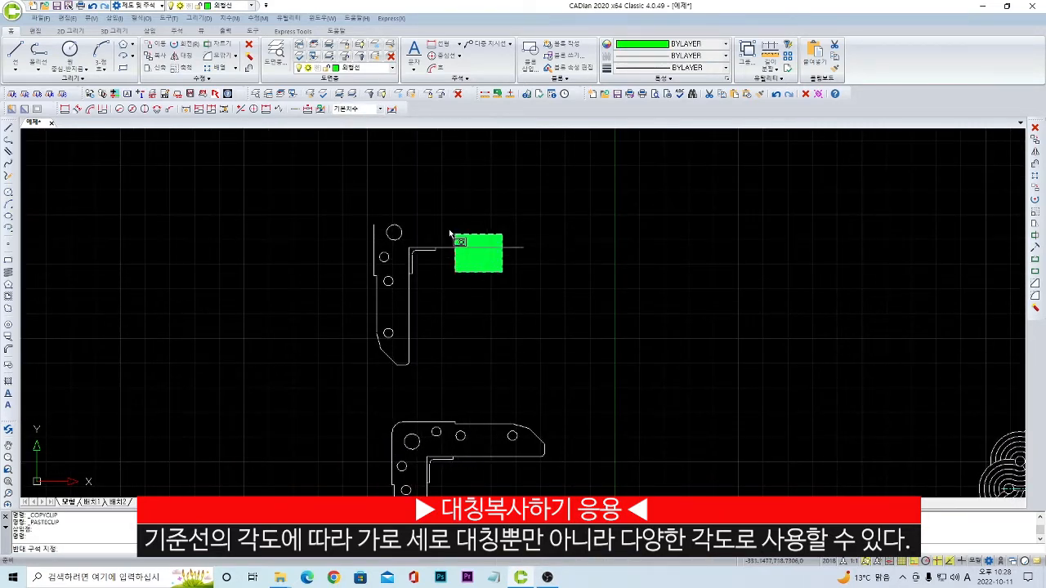
{"action": "left_click", "coordinate": [420, 214]}
{"action": "key", "text": "Delete"}
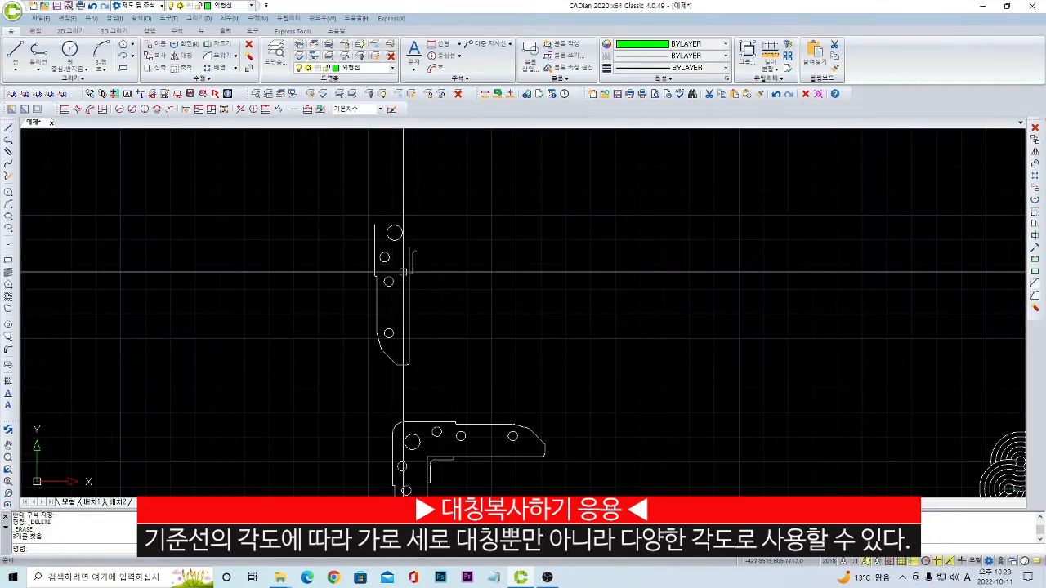
Undo the line deletion and the partial paste above the original bracket.
{"action": "left_click", "coordinate": [396, 418]}
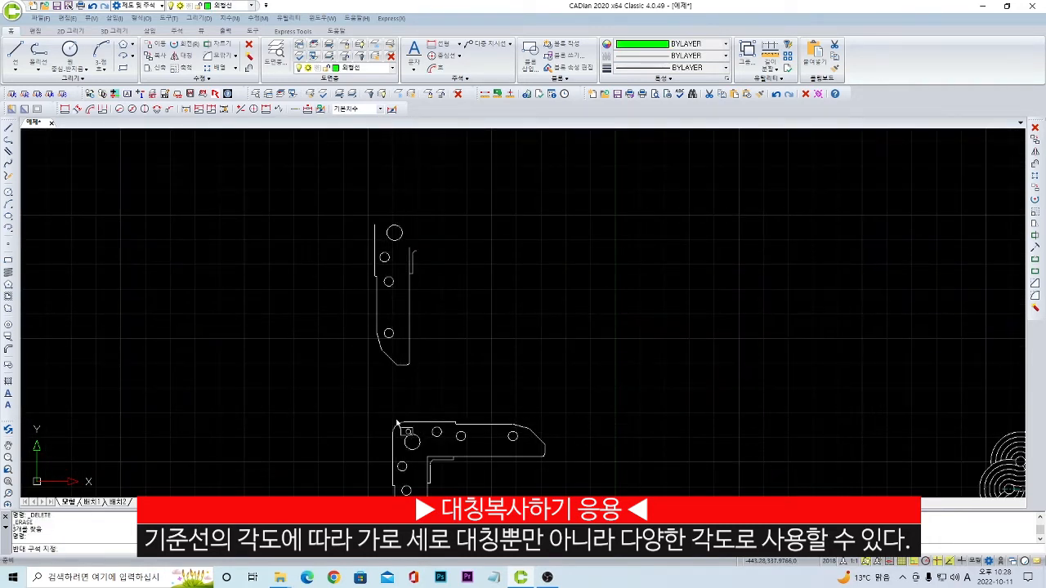
{"action": "key", "text": "ctrl+z"}
{"action": "key", "text": "ctrl+z"}
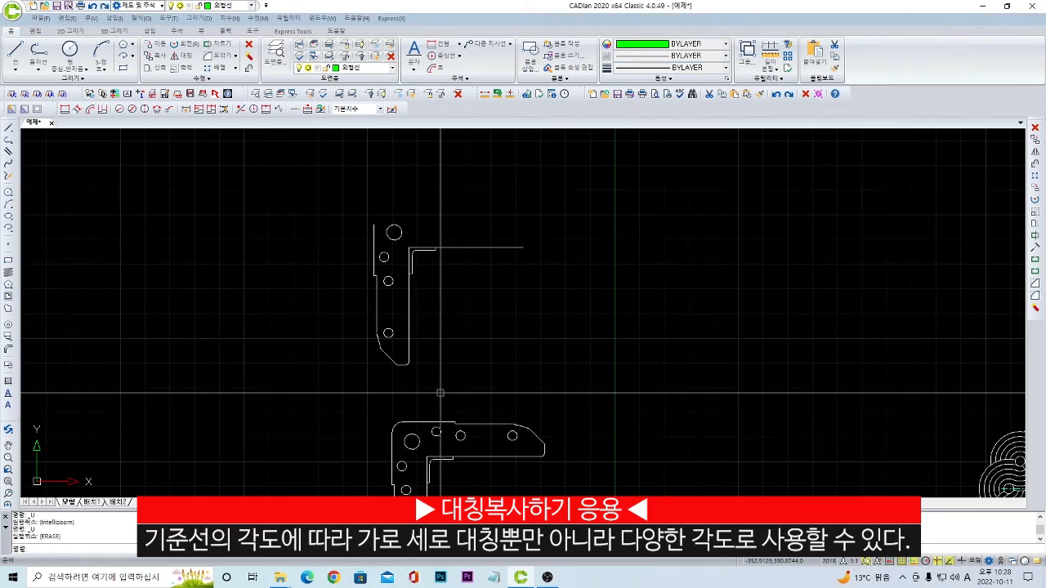
{"action": "key", "text": "ctrl+z"}
{"action": "key", "text": "ctrl+z"}
Copy the complete bracket to the clipboard and paste it above the original.
{"action": "scroll", "coordinate": [440, 393], "scroll_direction": "down", "scroll_amount": 2}
{"action": "left_click", "coordinate": [380, 310]}
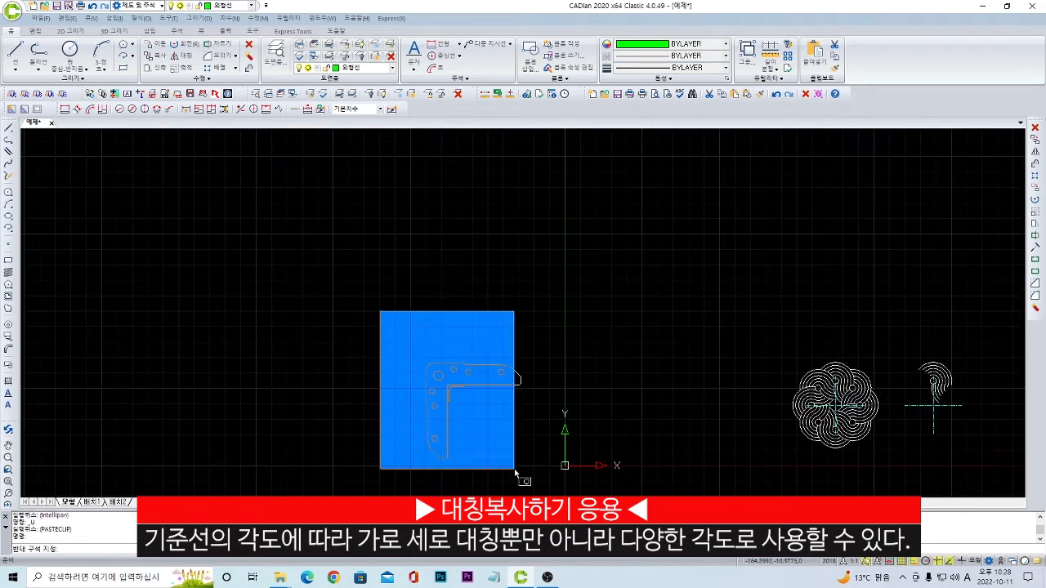
{"action": "left_click", "coordinate": [537, 478]}
{"action": "key", "text": "ctrl+c"}
{"action": "key", "text": "ctrl+v"}
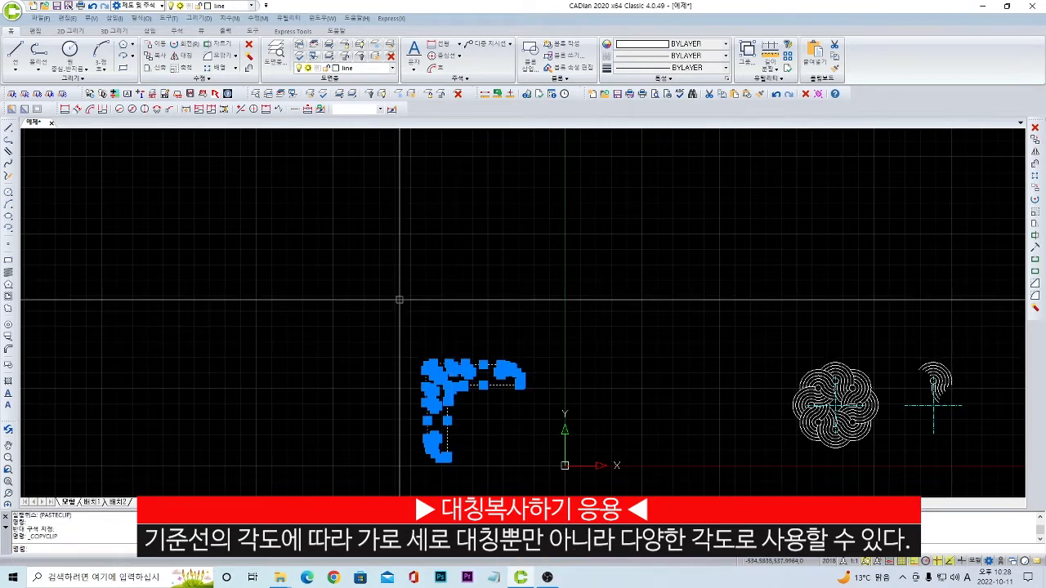
{"action": "left_click", "coordinate": [418, 286]}
{"action": "scroll", "coordinate": [460, 259], "scroll_direction": "up", "scroll_amount": 4}
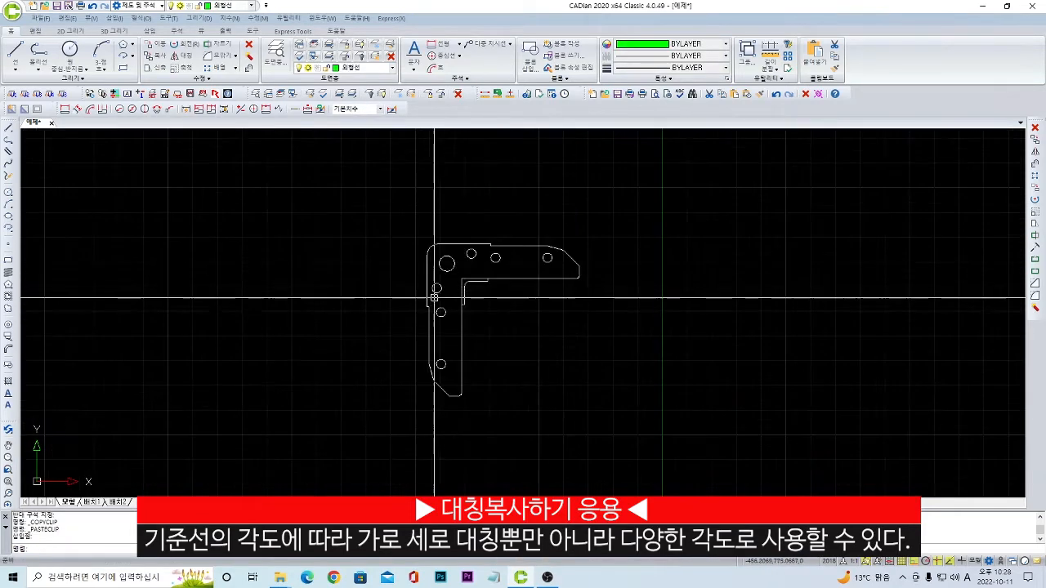
Draw a diagonal line on the pasted bracket from its inner corner to the middle of the rounded outer corner.
{"action": "key", "text": "l"}
{"action": "key", "text": "Return"}
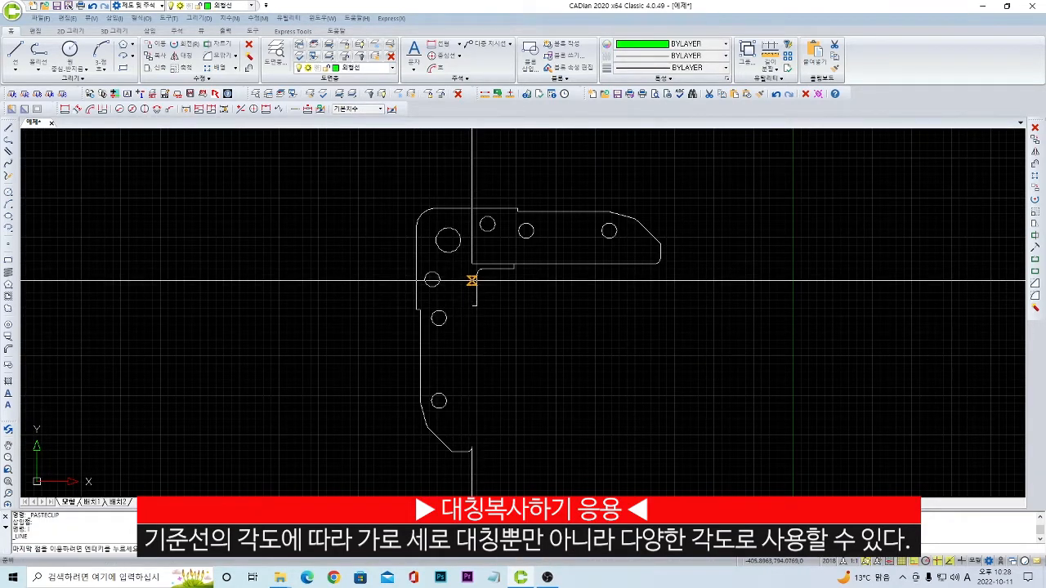
{"action": "left_click", "coordinate": [472, 264]}
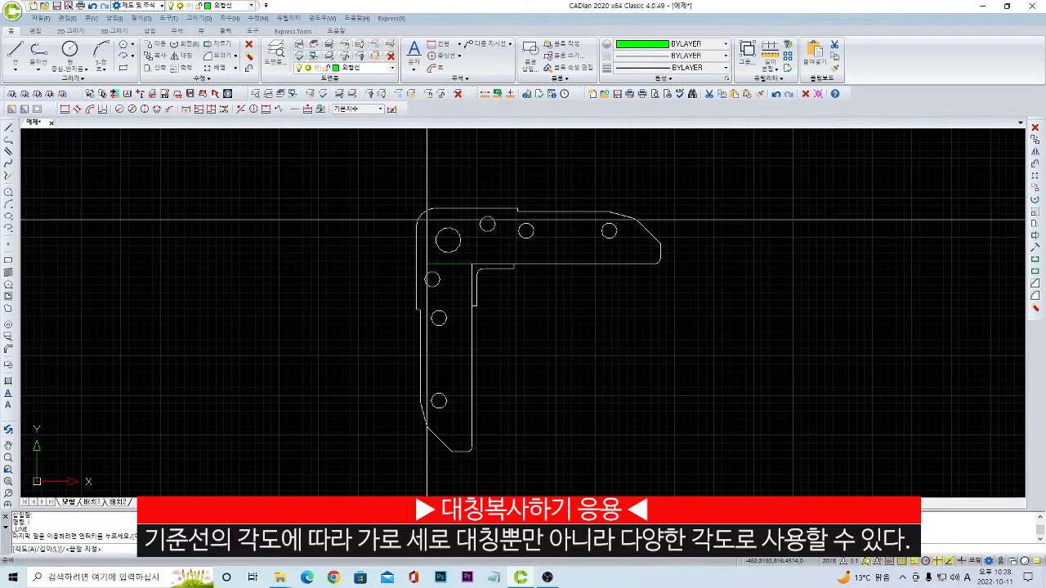
{"action": "left_click", "coordinate": [422, 214]}
{"action": "key", "text": "Escape"}
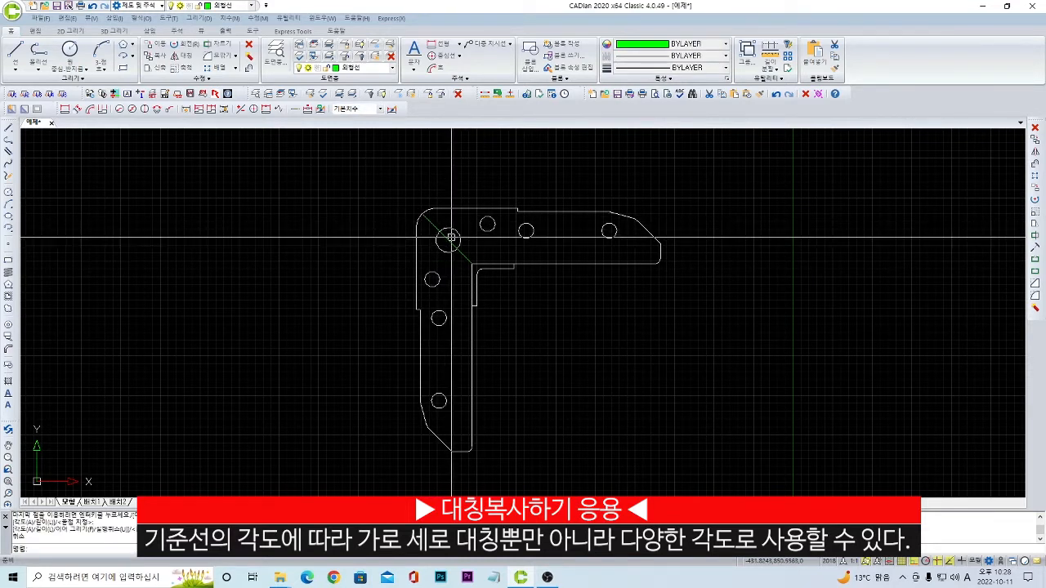
Delete the horizontal arm of the pasted bracket, including its edges and small holes, leaving the vertical leg.
{"action": "scroll", "coordinate": [474, 266], "scroll_direction": "up", "scroll_amount": 2}
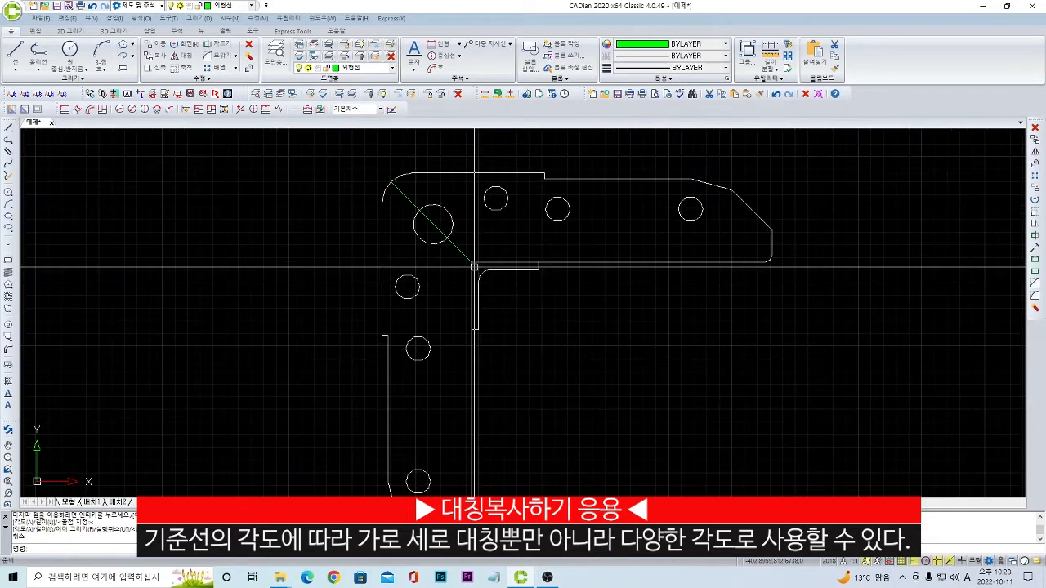
{"action": "left_click", "coordinate": [886, 313]}
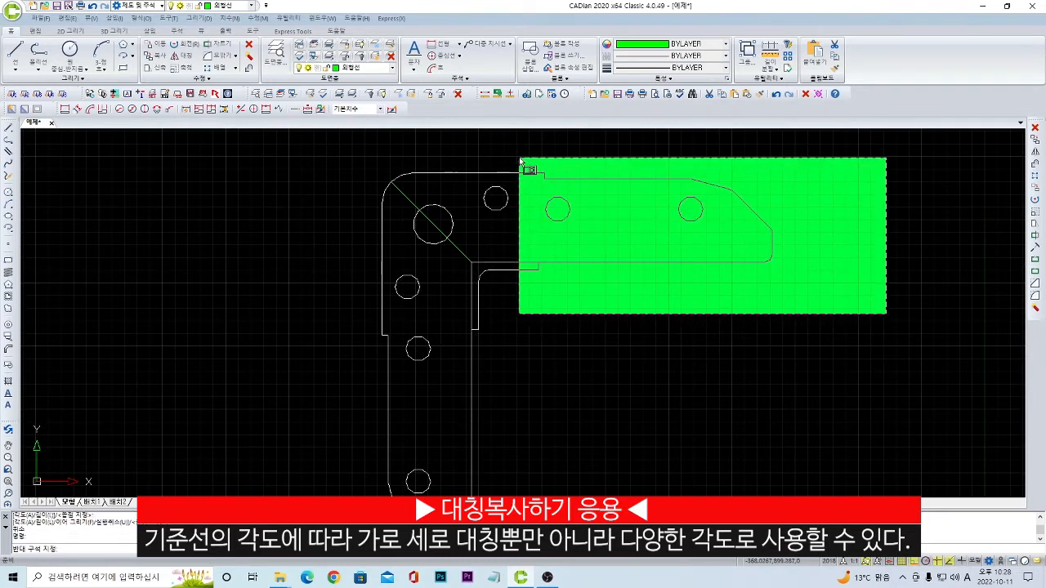
{"action": "left_click", "coordinate": [519, 157]}
{"action": "key", "text": "Delete"}
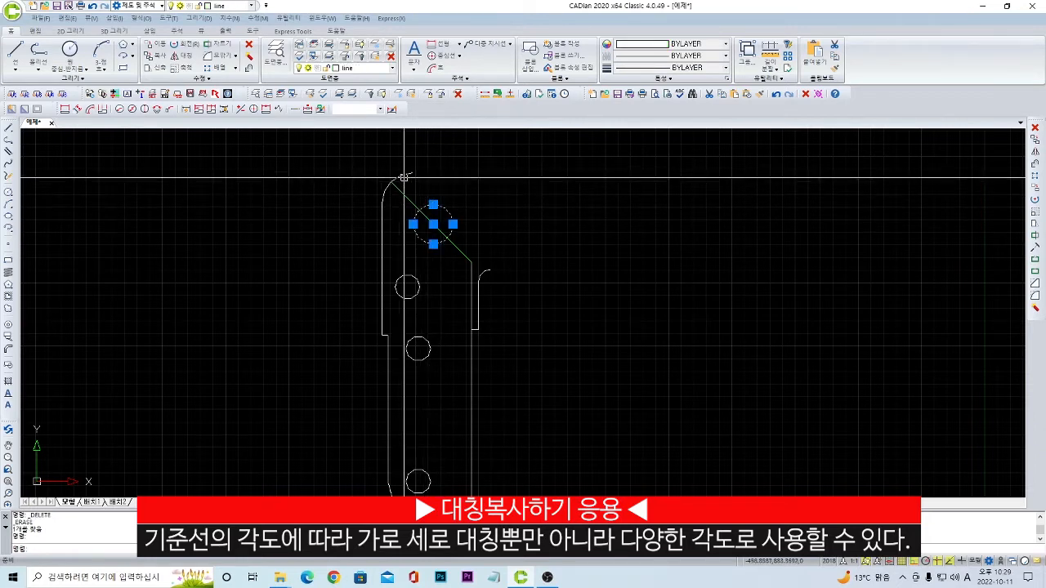
{"action": "left_click", "coordinate": [487, 272]}
{"action": "left_click", "coordinate": [400, 177]}
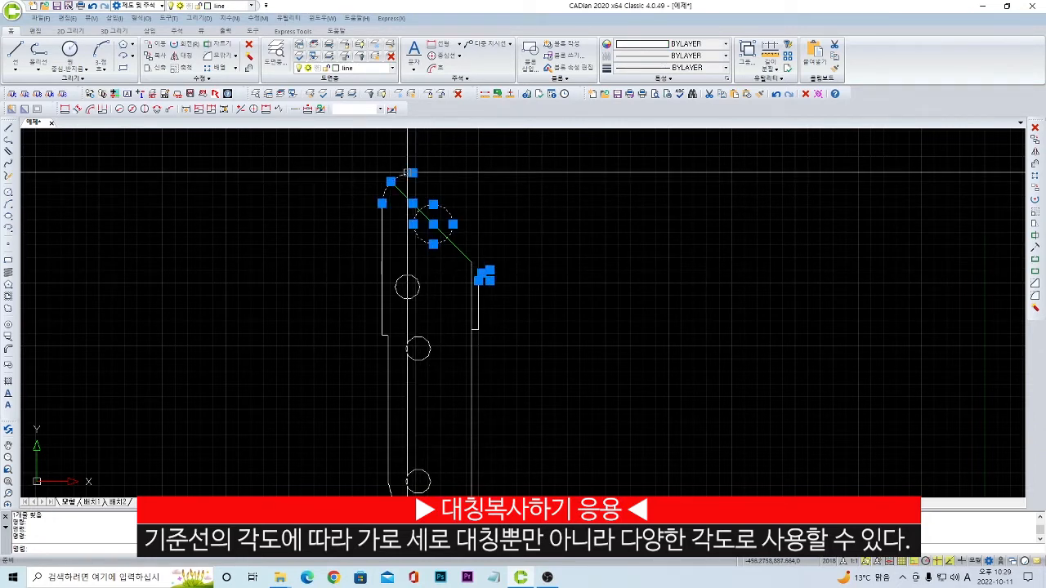
{"action": "key", "text": "Escape"}
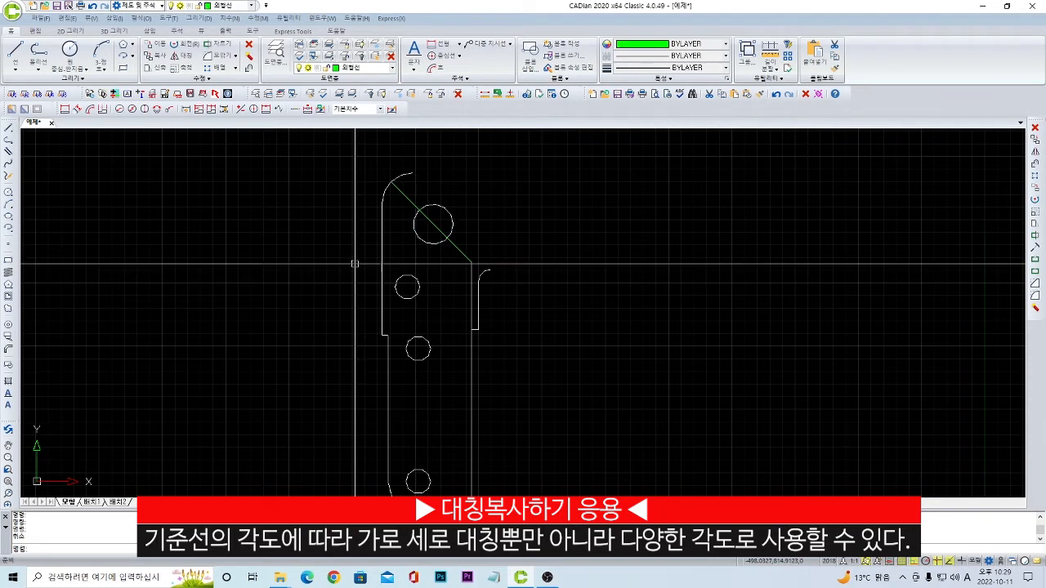
Mirror the vertical leg's edges and holes across the diagonal line from the inner corner to the outer arc, keeping the originals.
{"action": "left_click", "coordinate": [433, 243]}
{"action": "left_click_drag", "start_coordinate": [355, 199], "coordinate": [410, 382]}
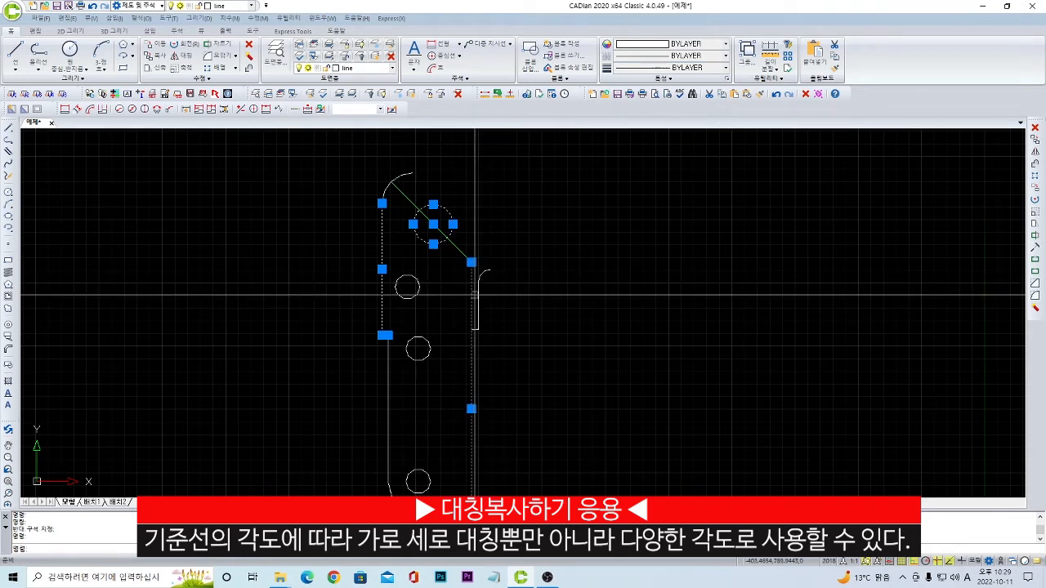
{"action": "scroll", "coordinate": [476, 286], "scroll_direction": "up", "scroll_amount": 3}
{"action": "scroll", "coordinate": [420, 220], "scroll_direction": "down", "scroll_amount": 2}
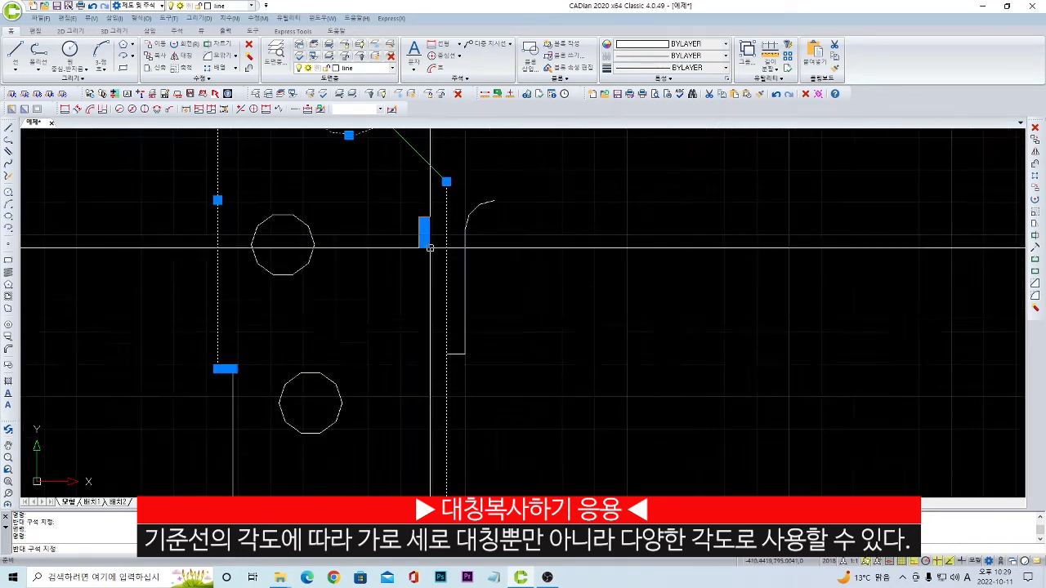
{"action": "left_click_drag", "start_coordinate": [415, 217], "coordinate": [501, 385]}
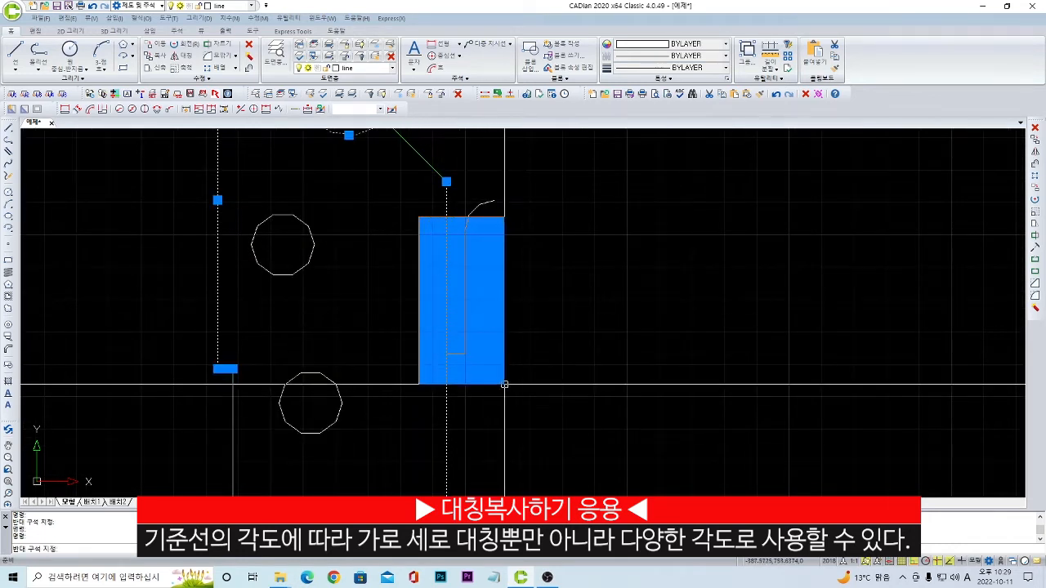
{"action": "left_click", "coordinate": [314, 248]}
{"action": "scroll", "coordinate": [329, 324], "scroll_direction": "down", "scroll_amount": 2}
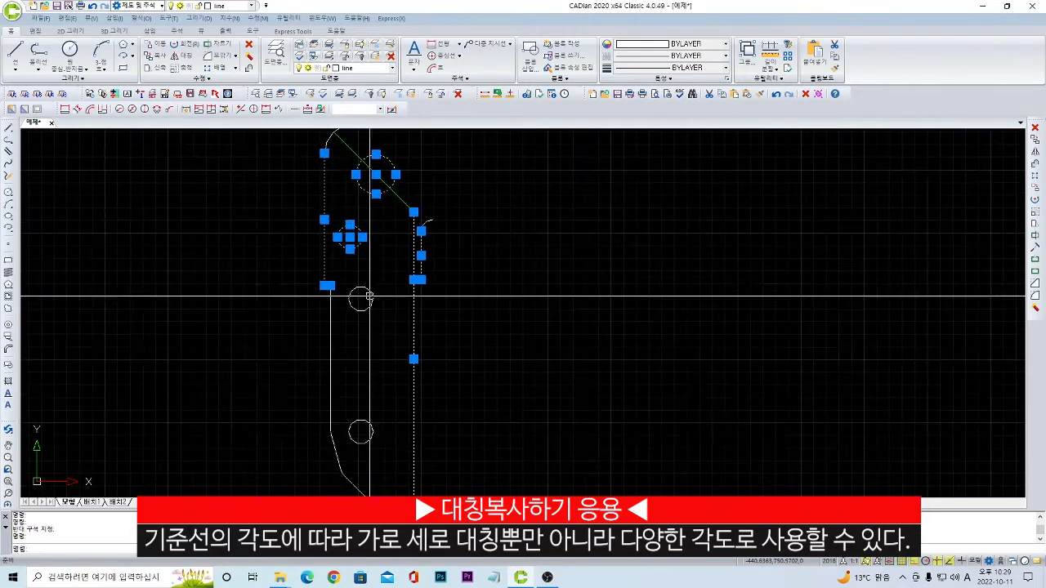
{"action": "scroll", "coordinate": [291, 288], "scroll_direction": "down", "scroll_amount": 2}
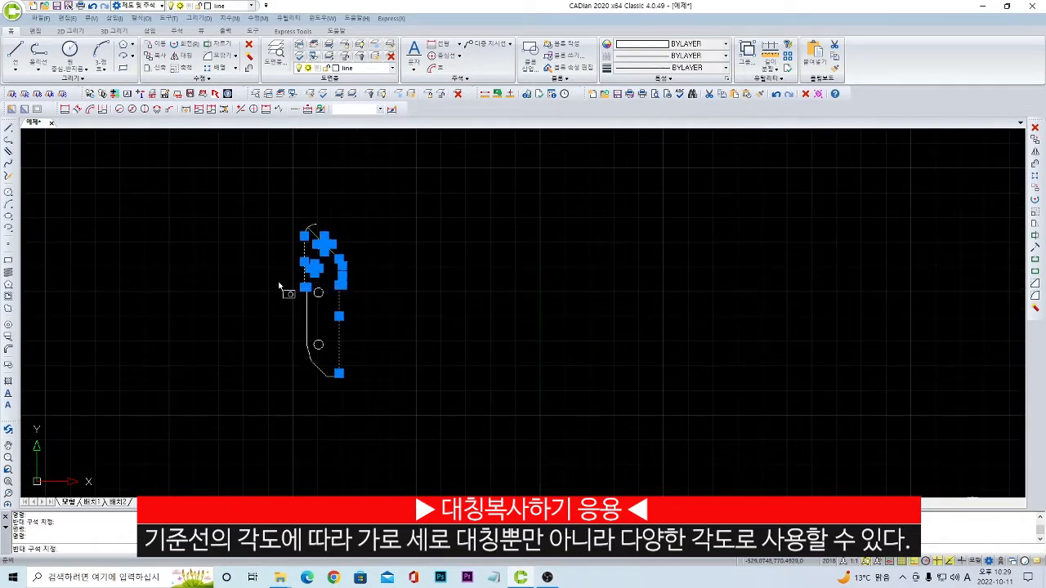
{"action": "left_click_drag", "start_coordinate": [280, 283], "coordinate": [406, 401]}
{"action": "scroll", "coordinate": [390, 311], "scroll_direction": "up", "scroll_amount": 3}
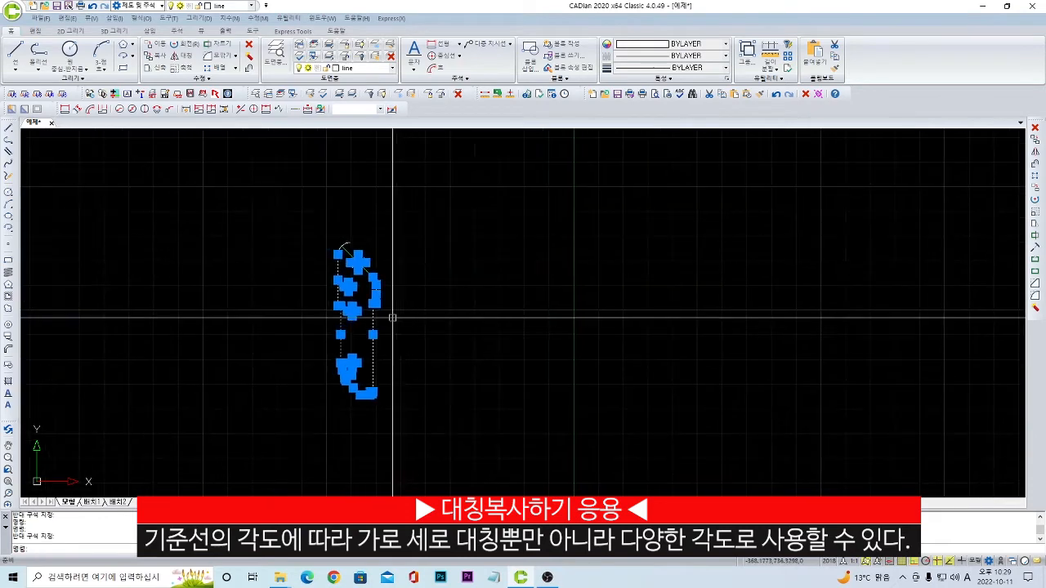
{"action": "scroll", "coordinate": [388, 290], "scroll_direction": "down", "scroll_amount": 1}
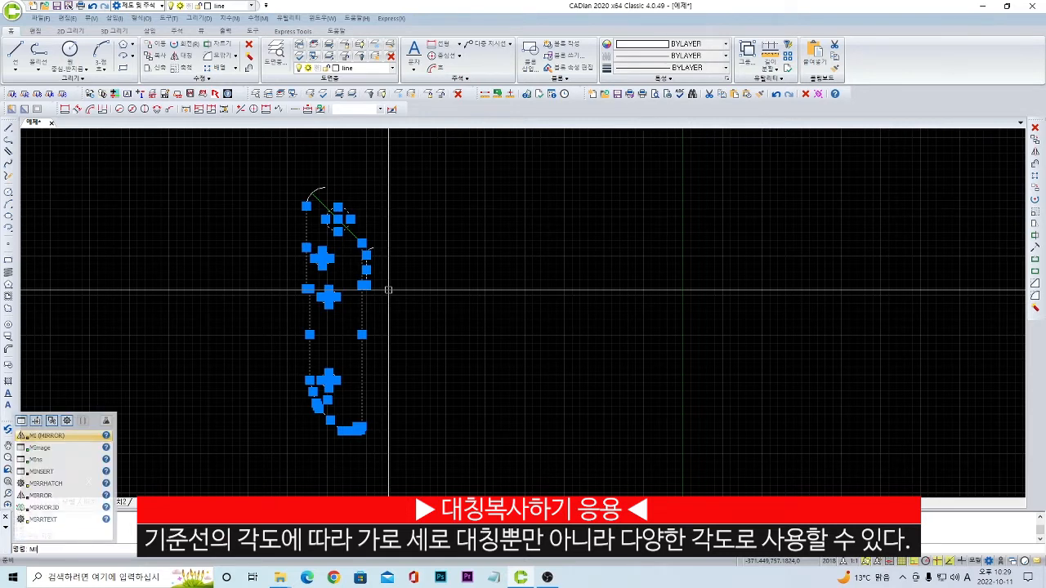
{"action": "key", "text": "Return"}
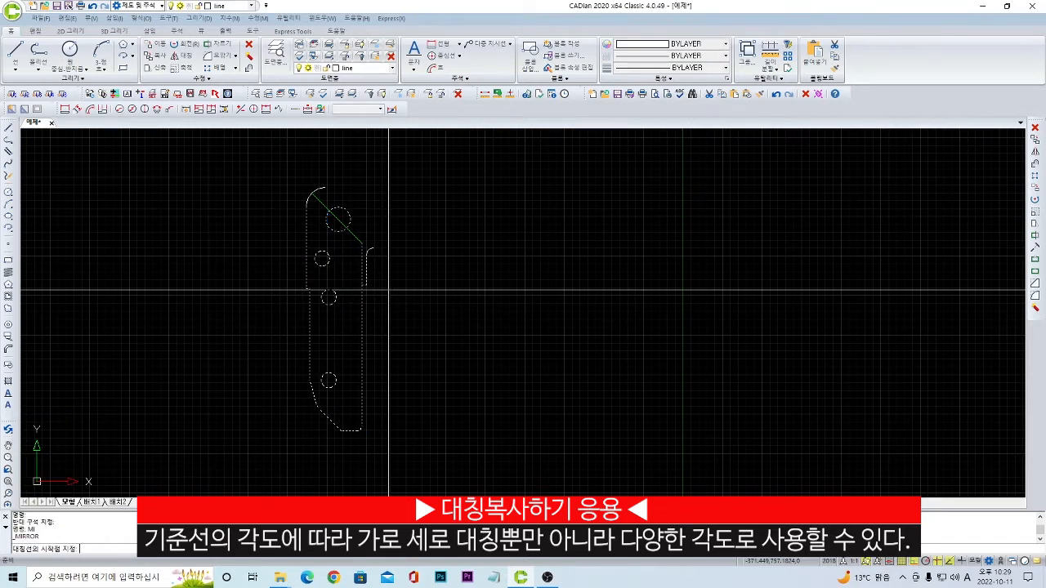
{"action": "scroll", "coordinate": [362, 241], "scroll_direction": "up", "scroll_amount": 2}
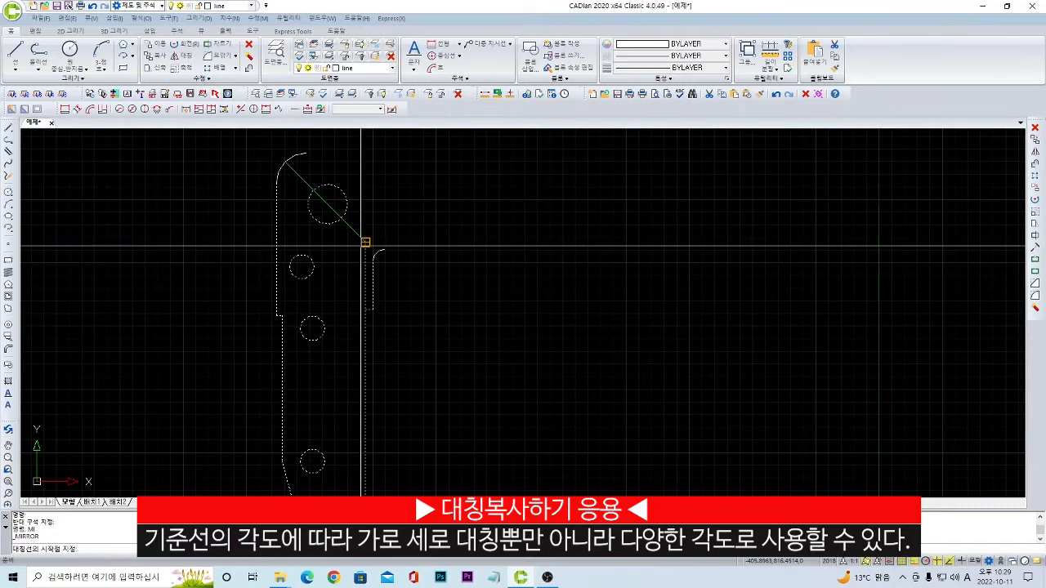
{"action": "left_click", "coordinate": [365, 242]}
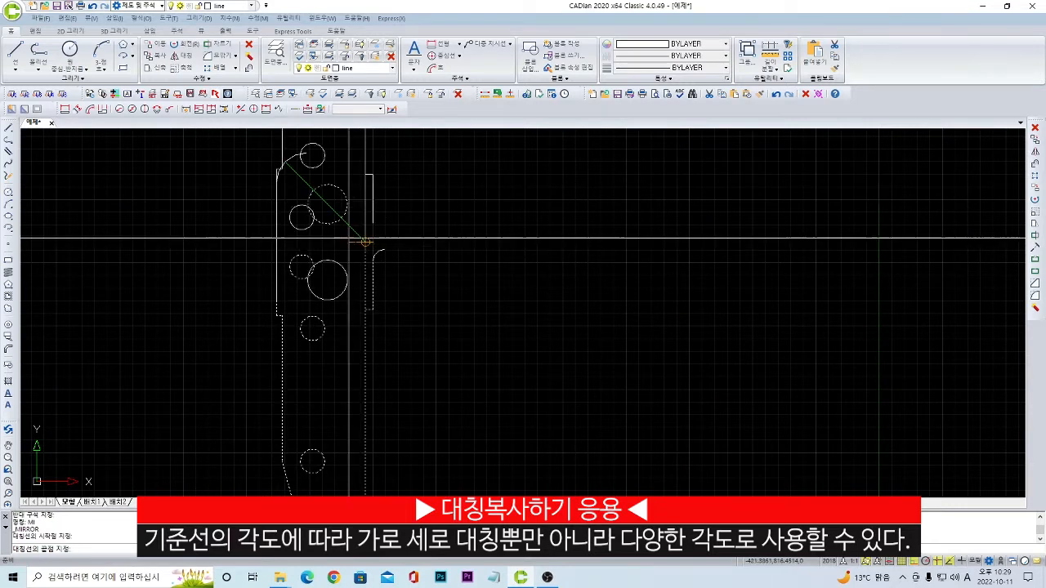
{"action": "left_click", "coordinate": [283, 163]}
{"action": "key", "text": "Return"}
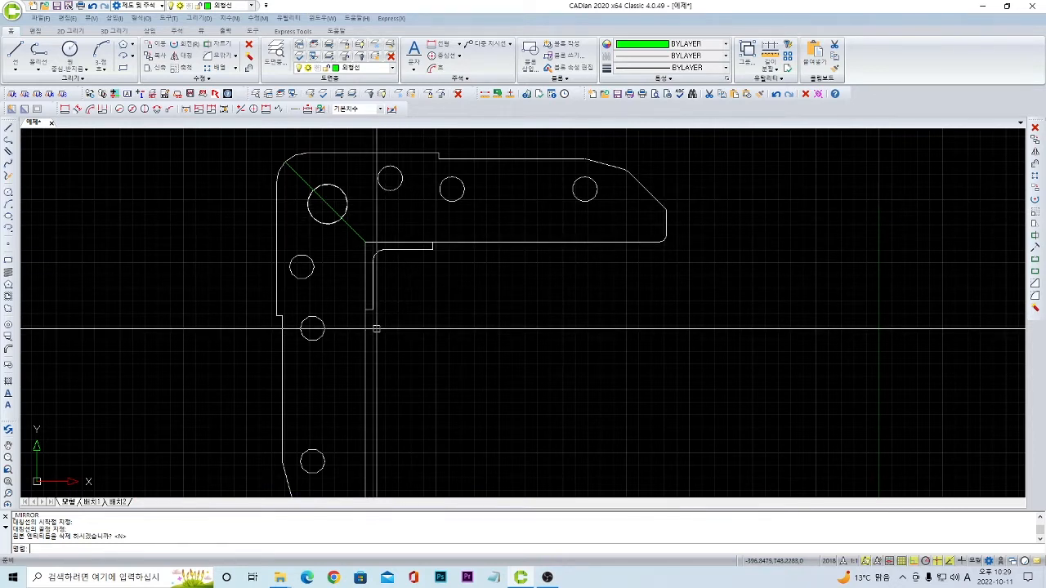
Undo the diagonal mirror copy and the trial deletion of the outer corner arc.
{"action": "key", "text": "ctrl+z"}
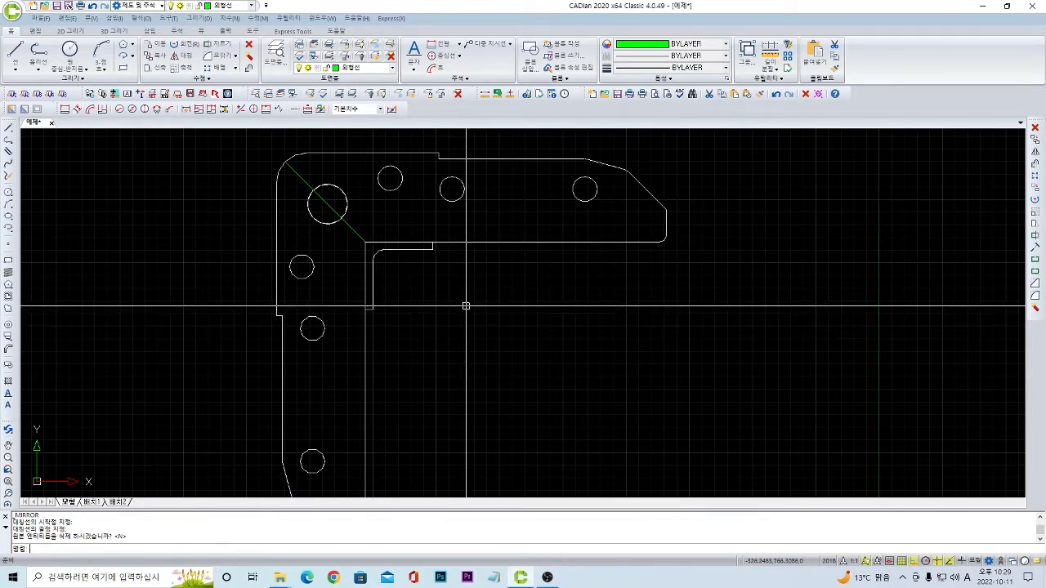
{"action": "scroll", "coordinate": [335, 218], "scroll_direction": "up", "scroll_amount": 2}
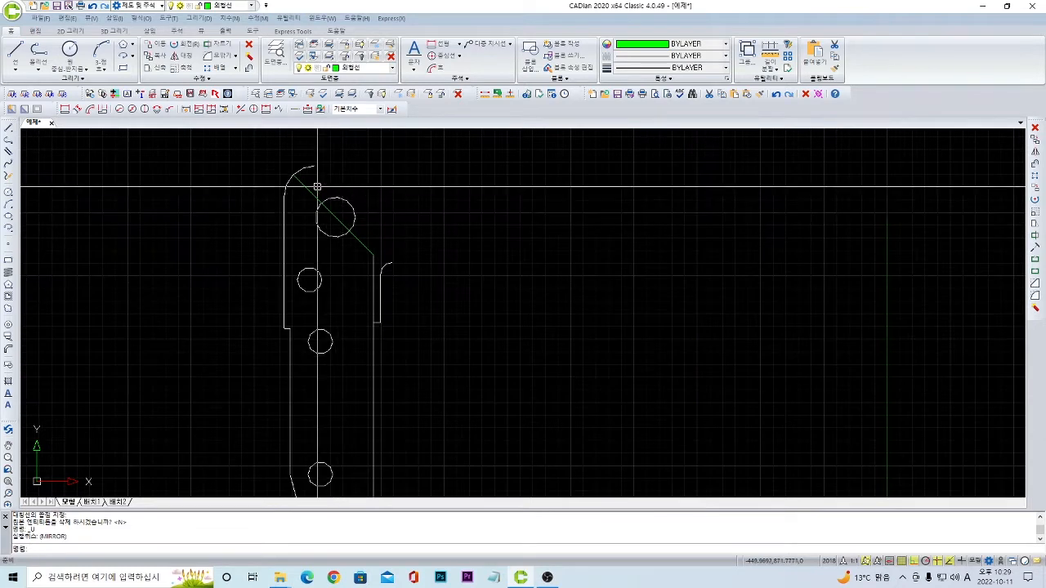
{"action": "left_click", "coordinate": [308, 169]}
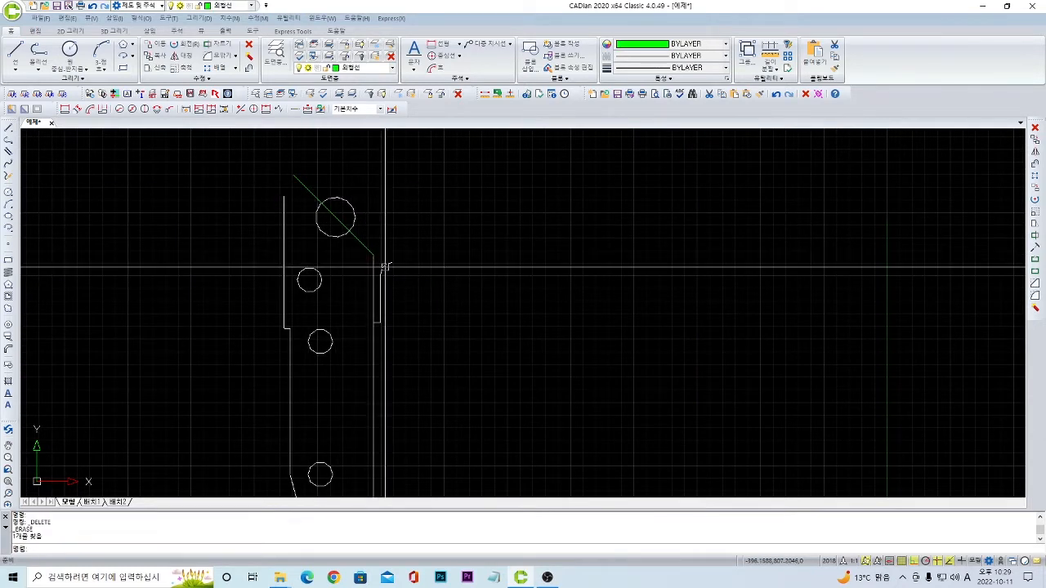
{"action": "key", "text": "ctrl+z"}
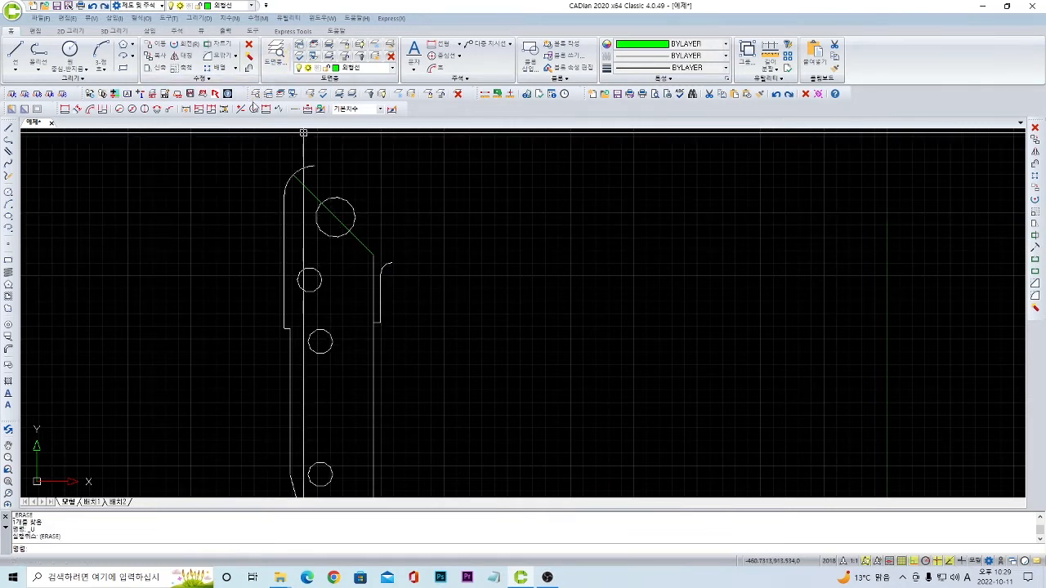
Delete the outer corner arc, the inner fillet arc and the diagonal line from the vertical leg.
{"action": "left_click", "coordinate": [299, 167]}
{"action": "key", "text": "Delete"}
{"action": "left_click", "coordinate": [382, 264]}
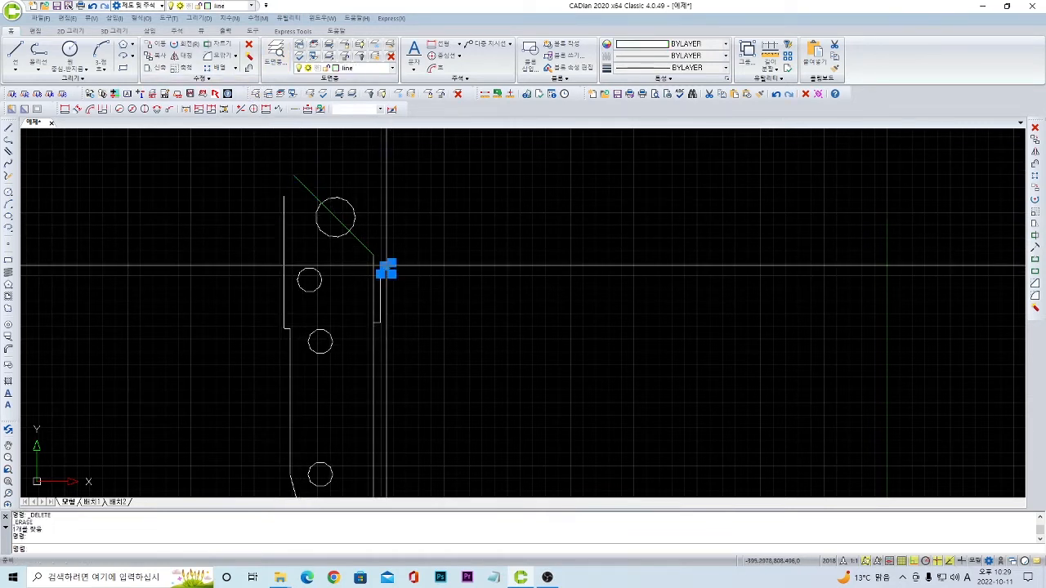
{"action": "key", "text": "Delete"}
{"action": "left_click", "coordinate": [368, 248]}
{"action": "key", "text": "Delete"}
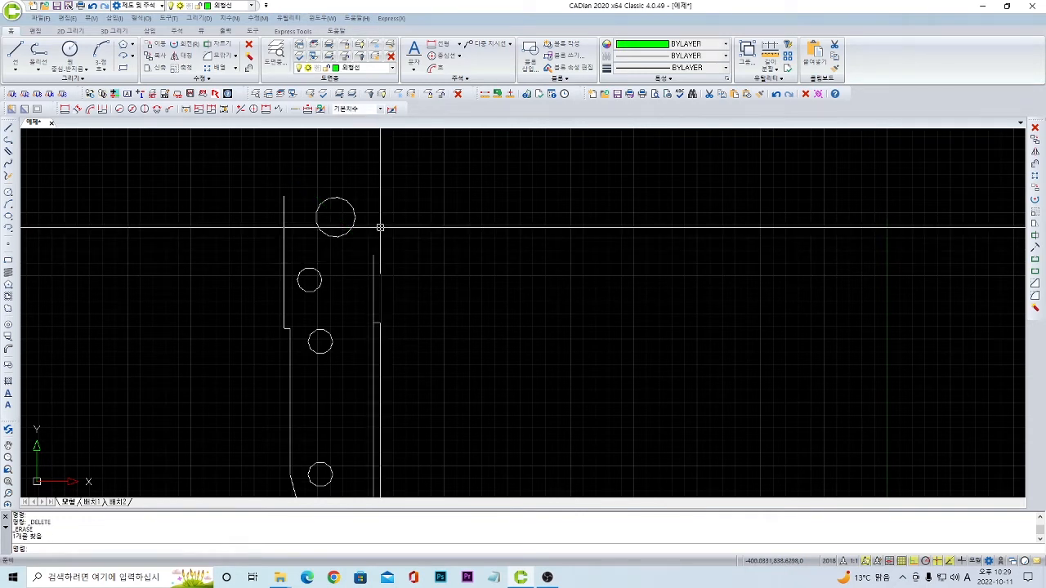
Draw a line from the leg's inner corner to the upper end of its outer edge, and delete it.
{"action": "type", "text": "l"}
{"action": "key", "text": "Return"}
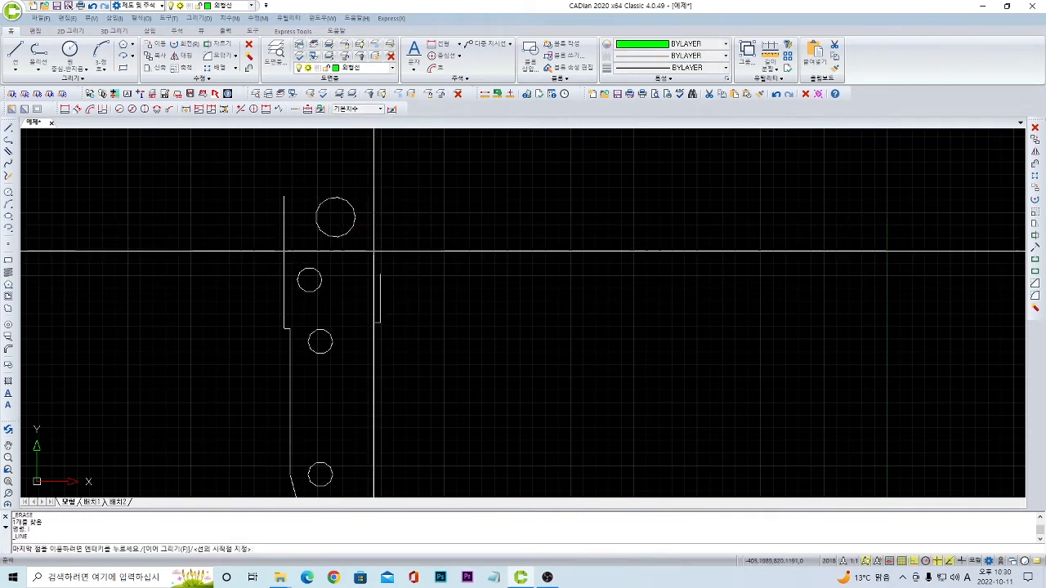
{"action": "left_click", "coordinate": [373, 256]}
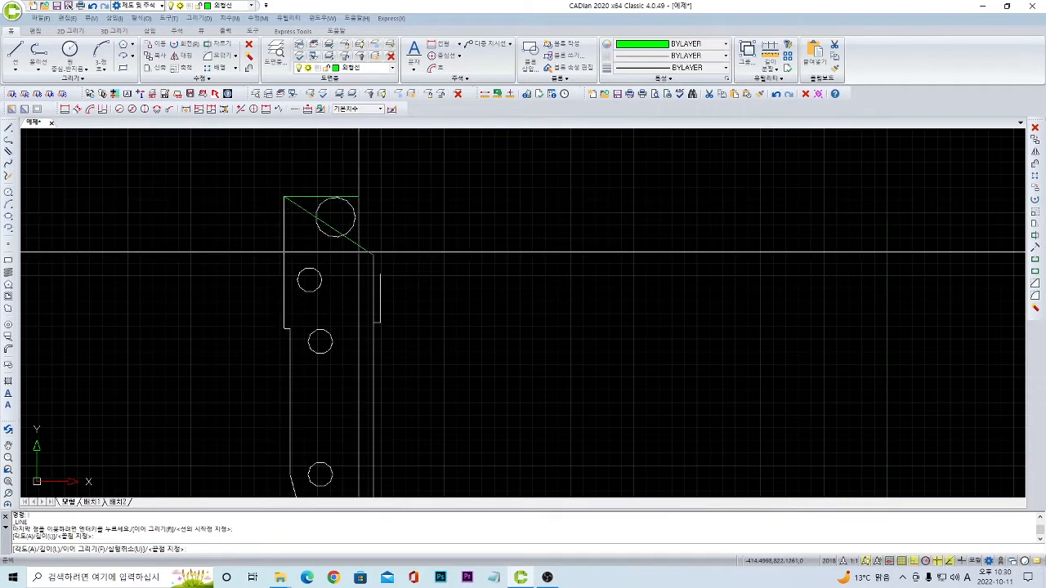
{"action": "key", "text": "Escape"}
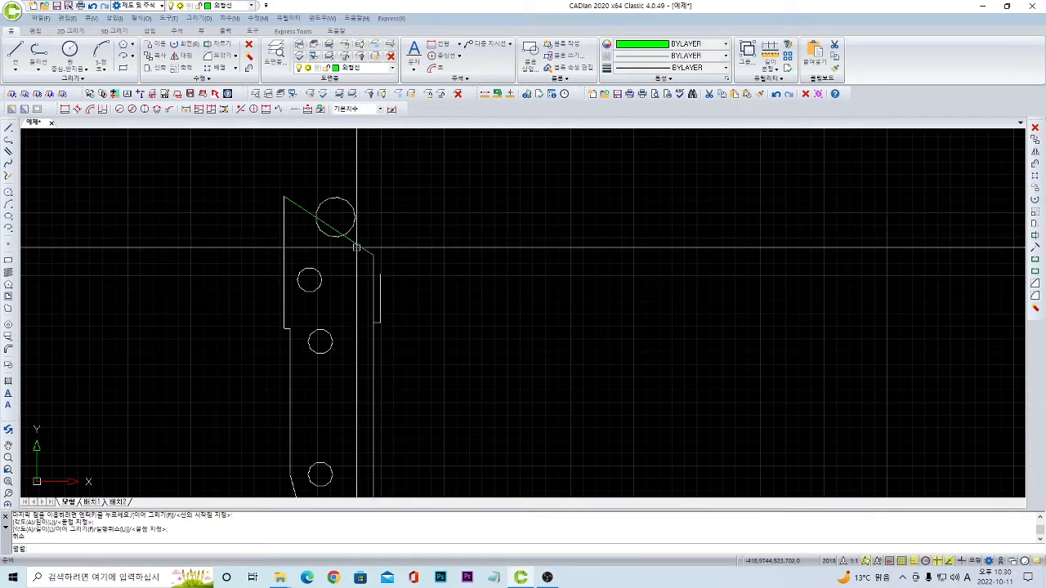
{"action": "left_click", "coordinate": [356, 246]}
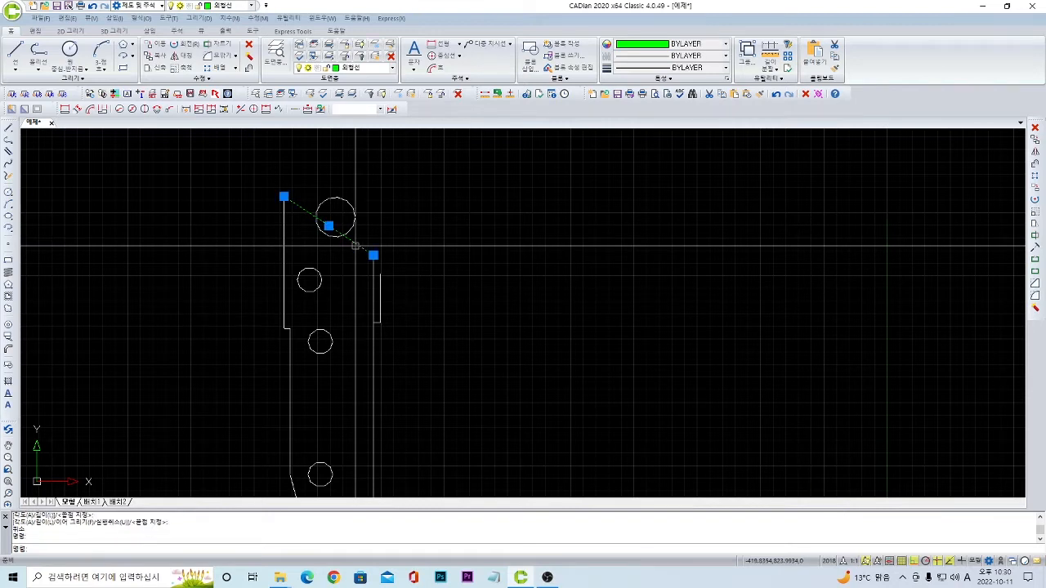
{"action": "type", "text": "l"}
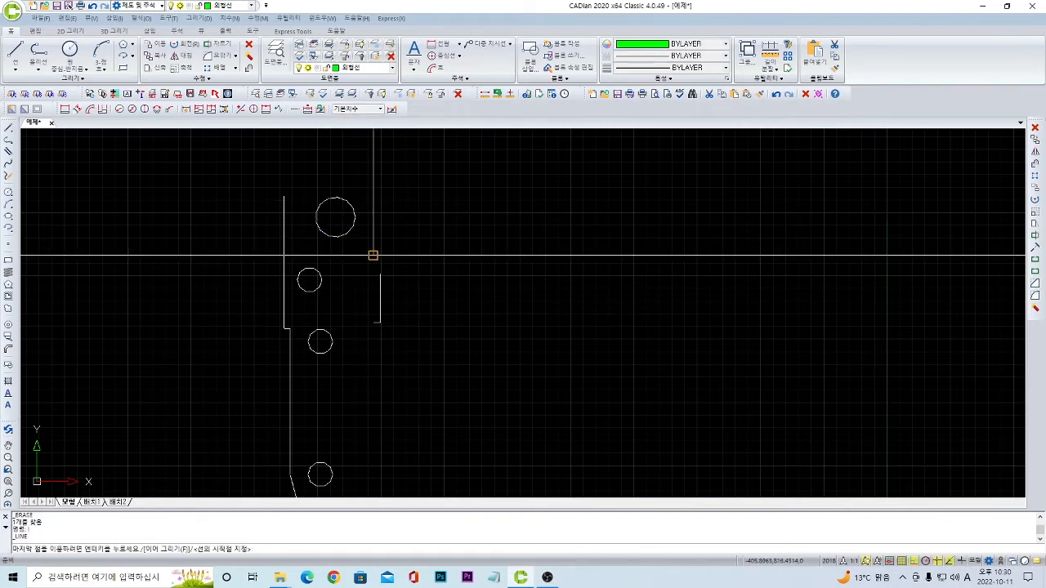
{"action": "key", "text": "Return"}
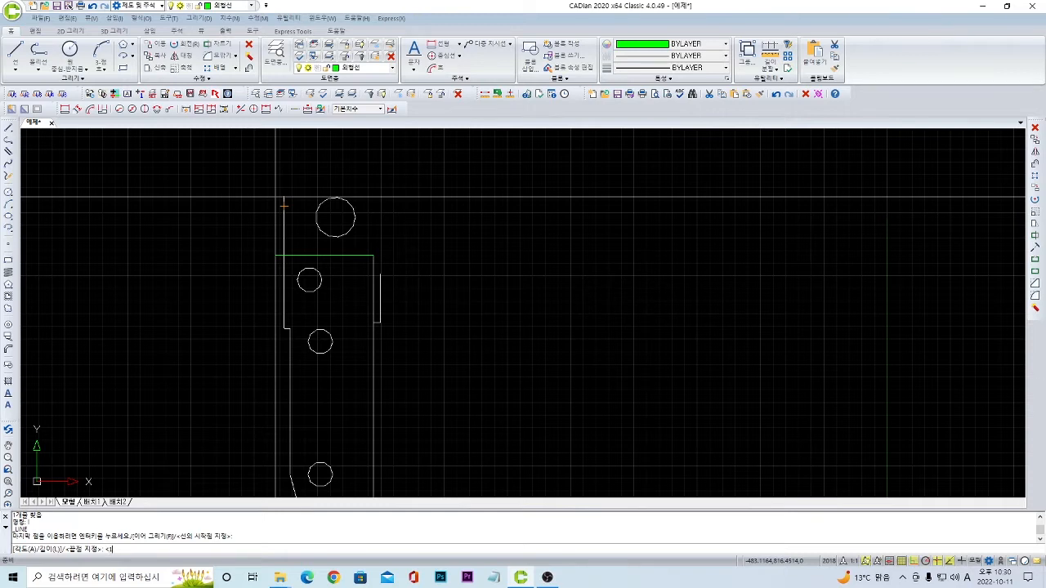
{"action": "key", "text": "Return"}
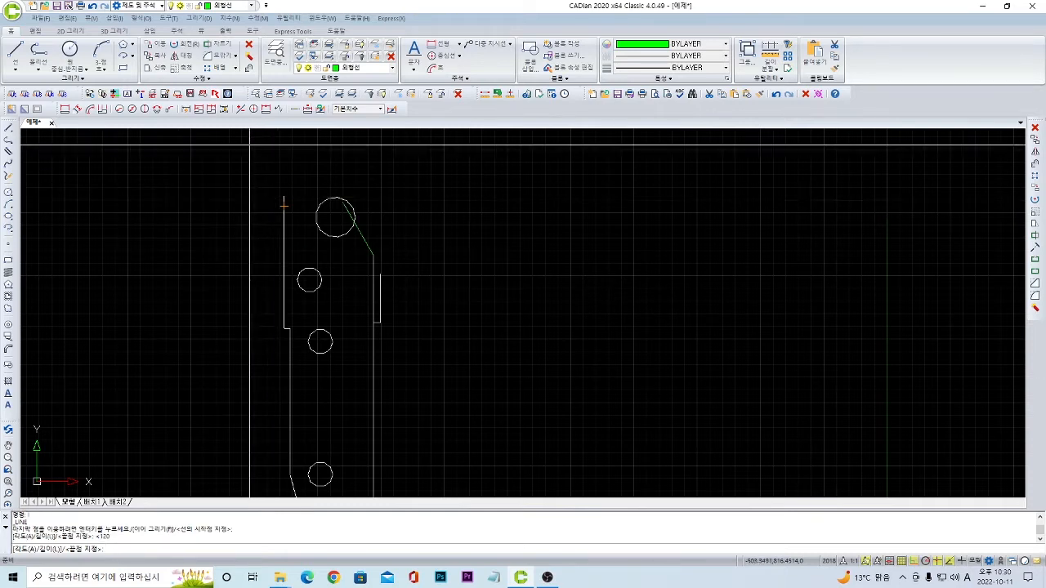
{"action": "key", "text": "Escape"}
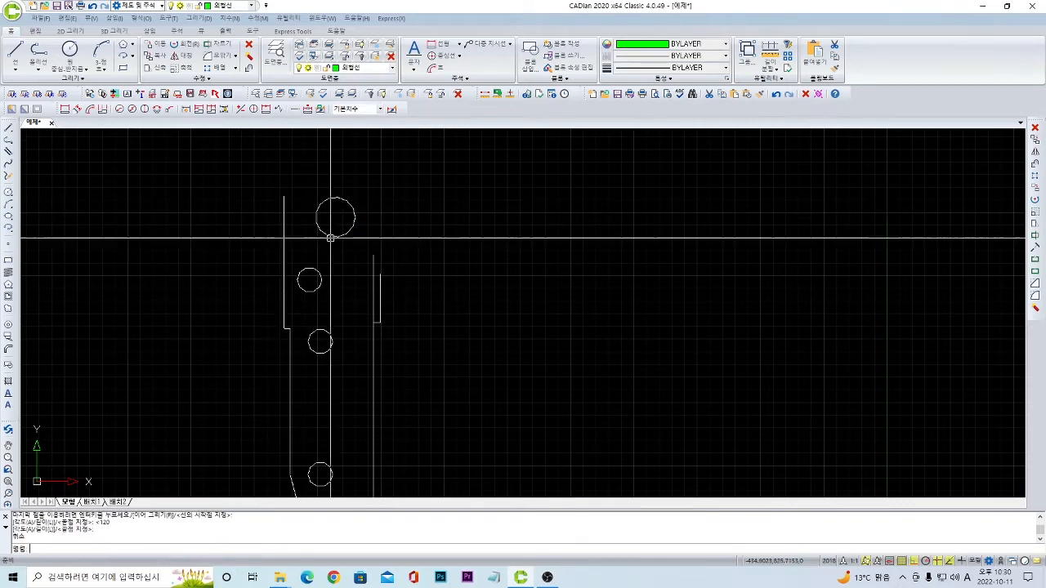
{"action": "type", "text": "l"}
{"action": "key", "text": "Return"}
{"action": "key", "text": "Return"}
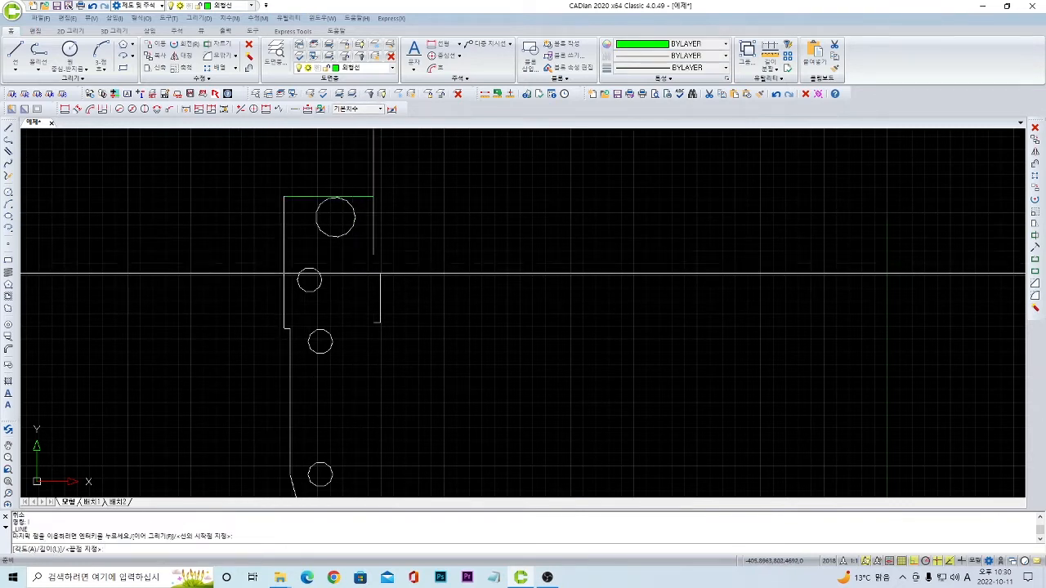
{"action": "key", "text": "Escape"}
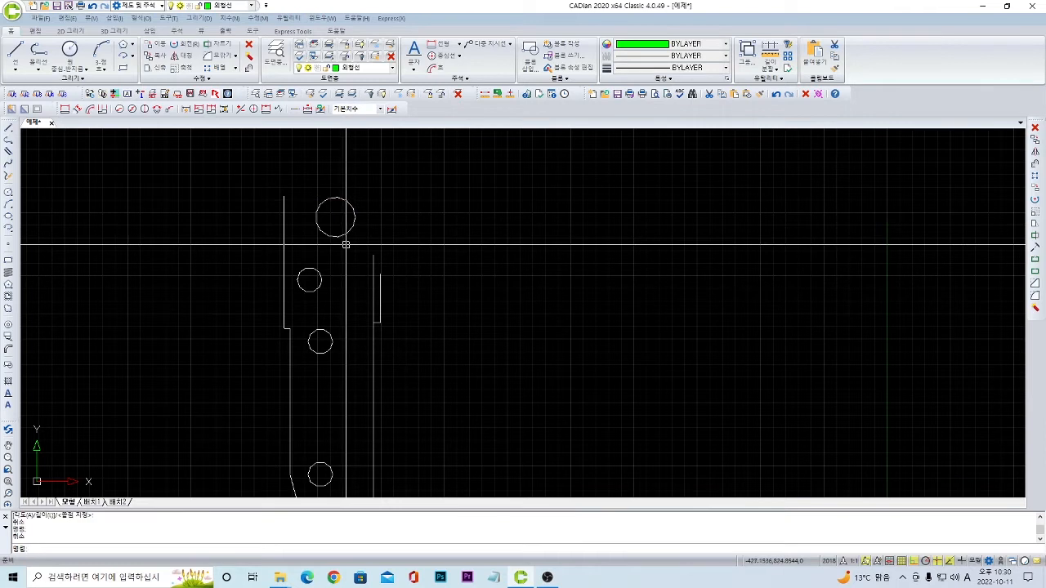
Draw a line at a 150° angle from the leg's inner corner, extending beyond its outer edge.
{"action": "type", "text": "l"}
{"action": "key", "text": "Return"}
{"action": "key", "text": "Return"}
{"action": "key", "text": "Escape"}
{"action": "key", "text": "Return"}
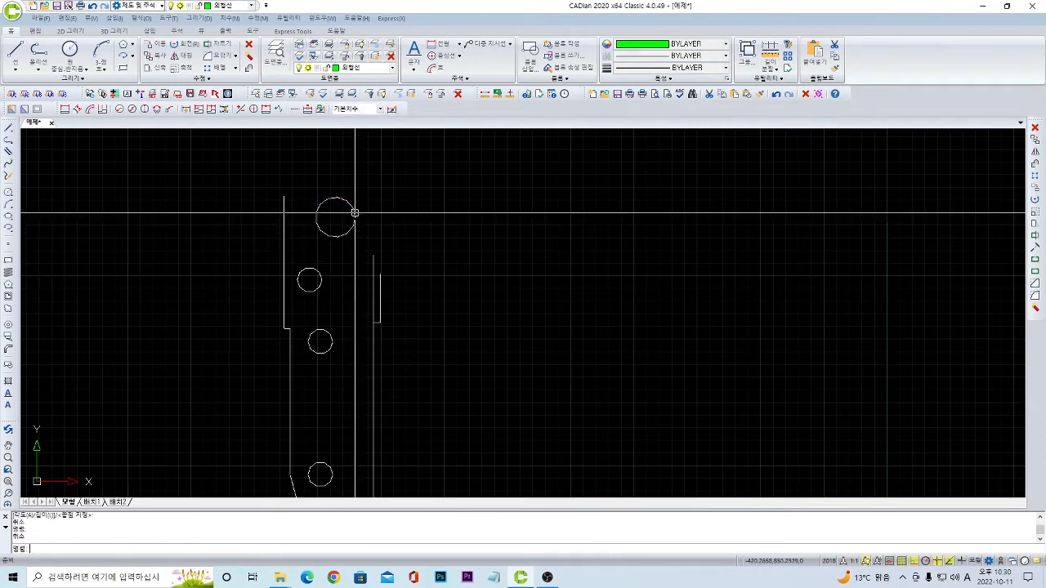
{"action": "left_click", "coordinate": [374, 253]}
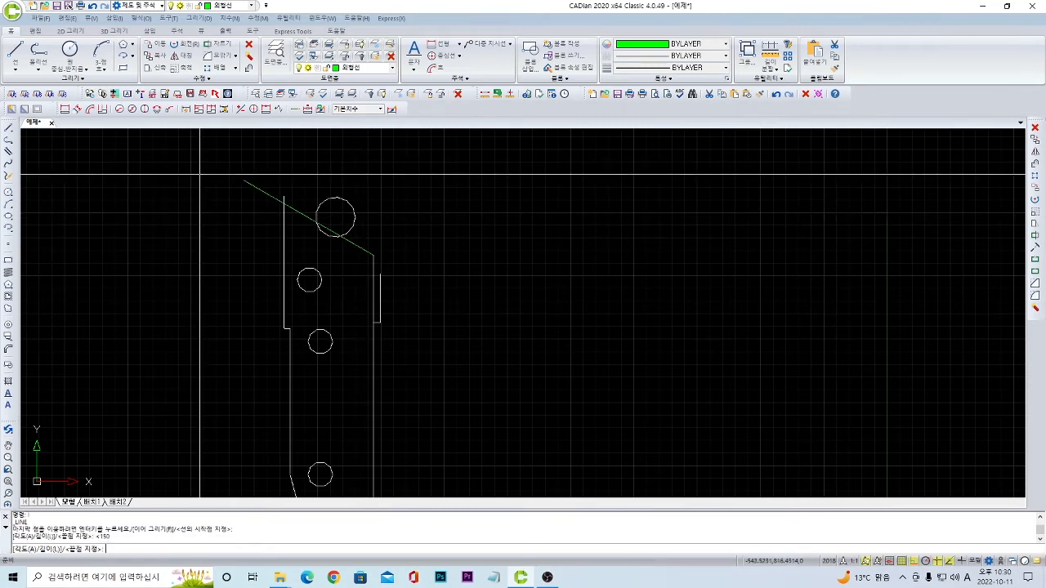
{"action": "middle_click_drag", "start_coordinate": [158, 170], "coordinate": [222, 203]}
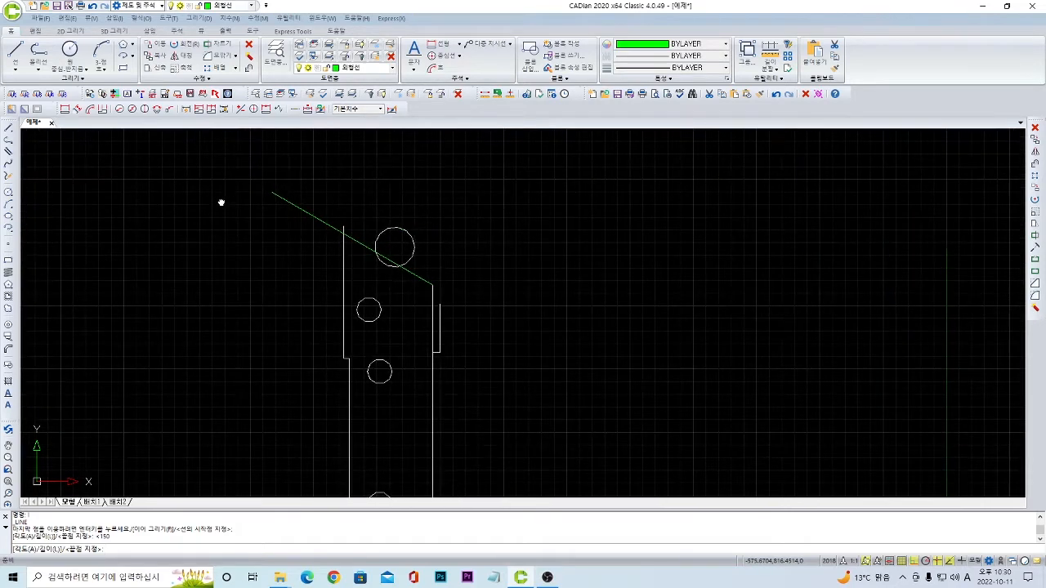
{"action": "left_click", "coordinate": [241, 174]}
{"action": "key", "text": "Escape"}
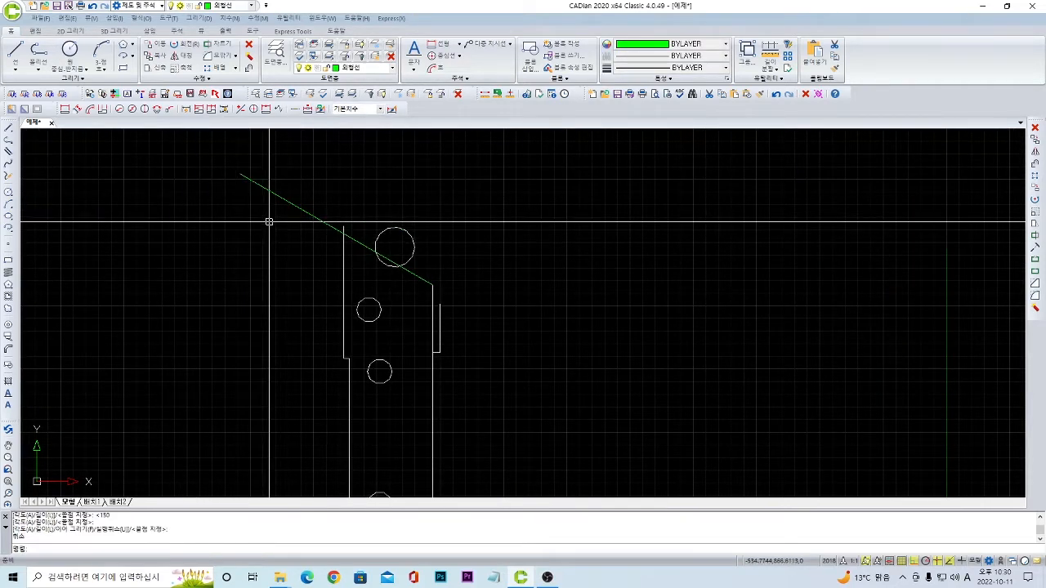
Mirror the vertical leg's outline and three small holes across the 150° line, keeping the original leg.
{"action": "left_click", "coordinate": [288, 169]}
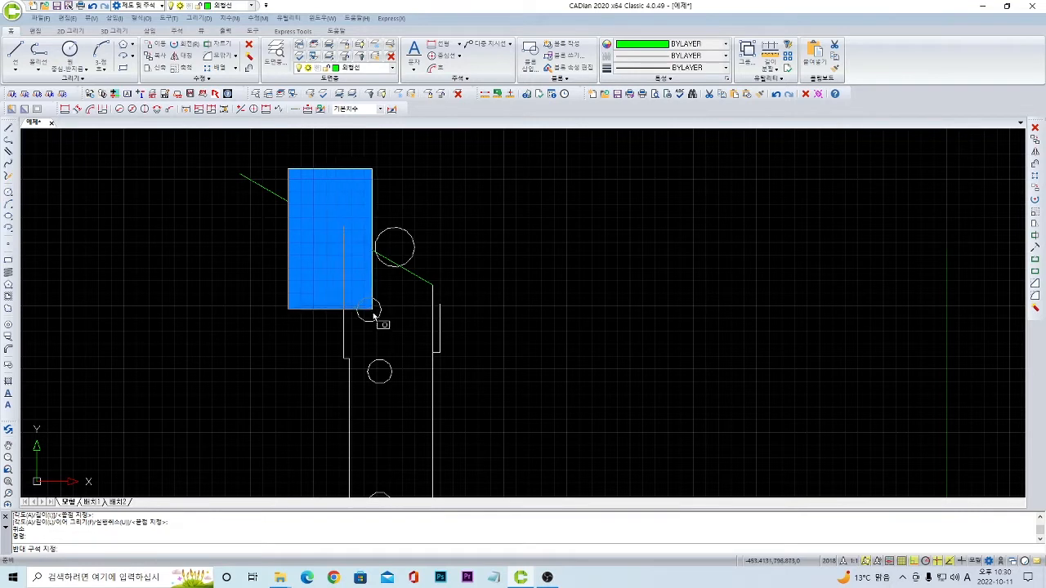
{"action": "left_click", "coordinate": [400, 406]}
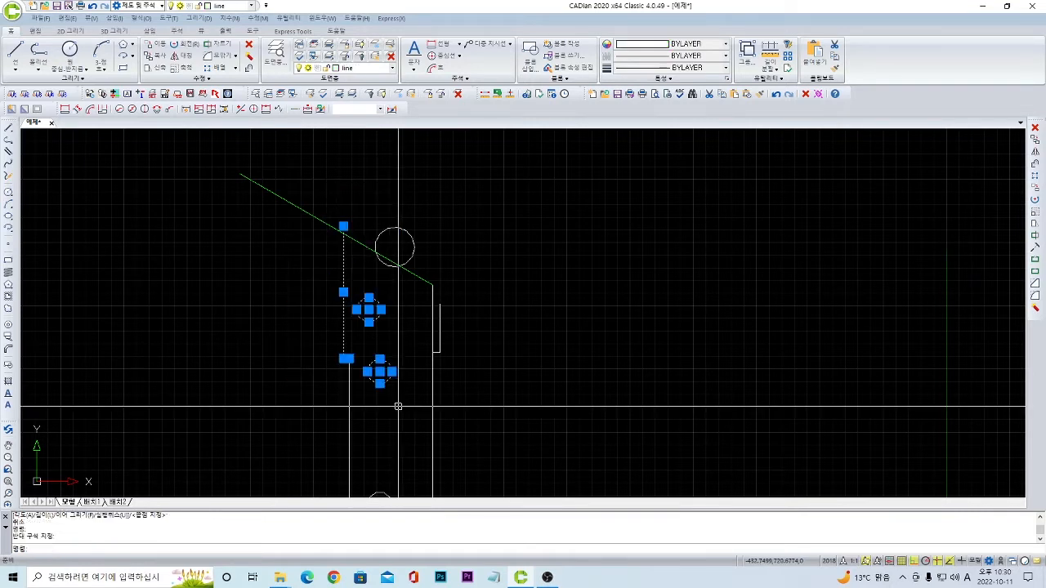
{"action": "left_click", "coordinate": [424, 260]}
{"action": "left_click", "coordinate": [469, 401]}
{"action": "middle_click_drag", "start_coordinate": [469, 401], "coordinate": [490, 234]}
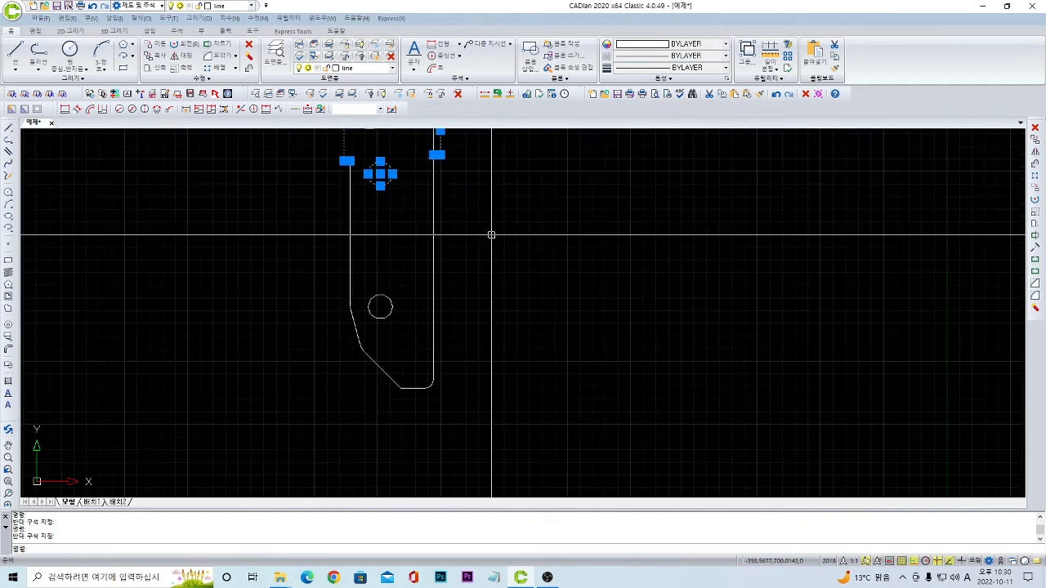
{"action": "left_click", "coordinate": [248, 238]}
{"action": "left_click", "coordinate": [442, 423]}
{"action": "left_click", "coordinate": [564, 455]}
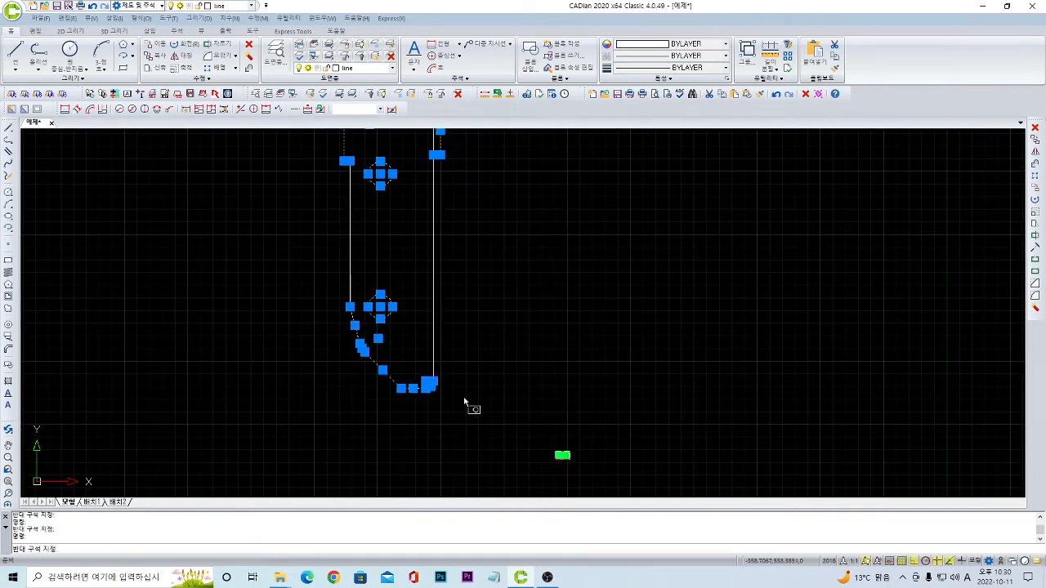
{"action": "left_click", "coordinate": [208, 245]}
{"action": "middle_click_drag", "start_coordinate": [212, 288], "coordinate": [241, 393]}
{"action": "left_click", "coordinate": [272, 224]}
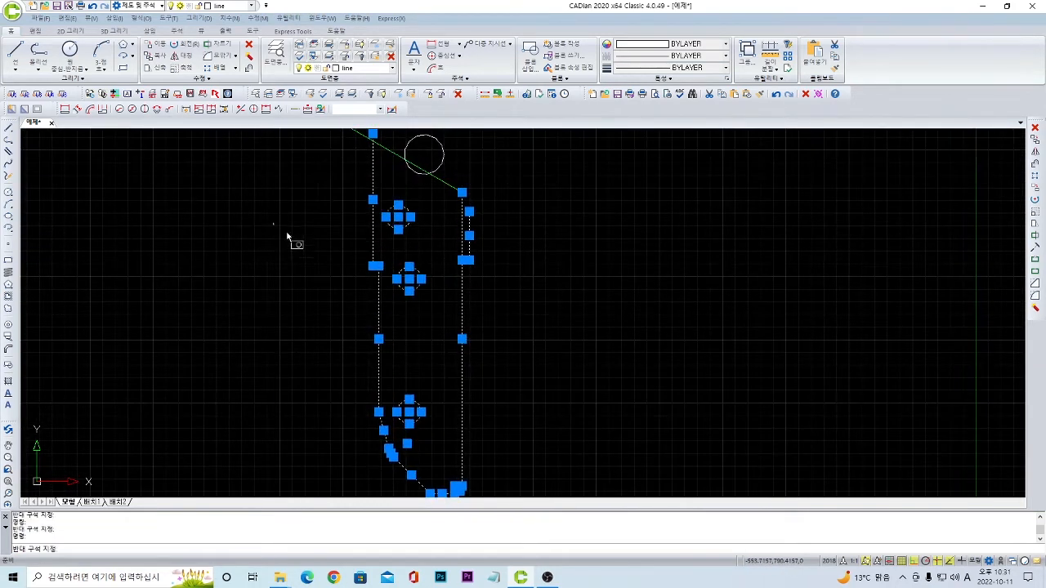
{"action": "left_click", "coordinate": [577, 338]}
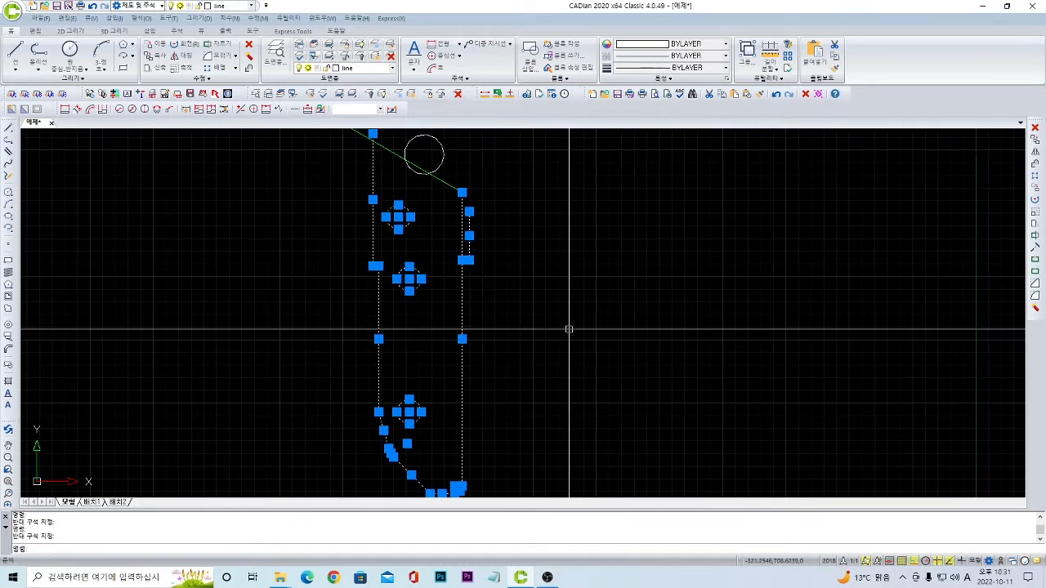
{"action": "type", "text": "mi"}
{"action": "key", "text": "Return"}
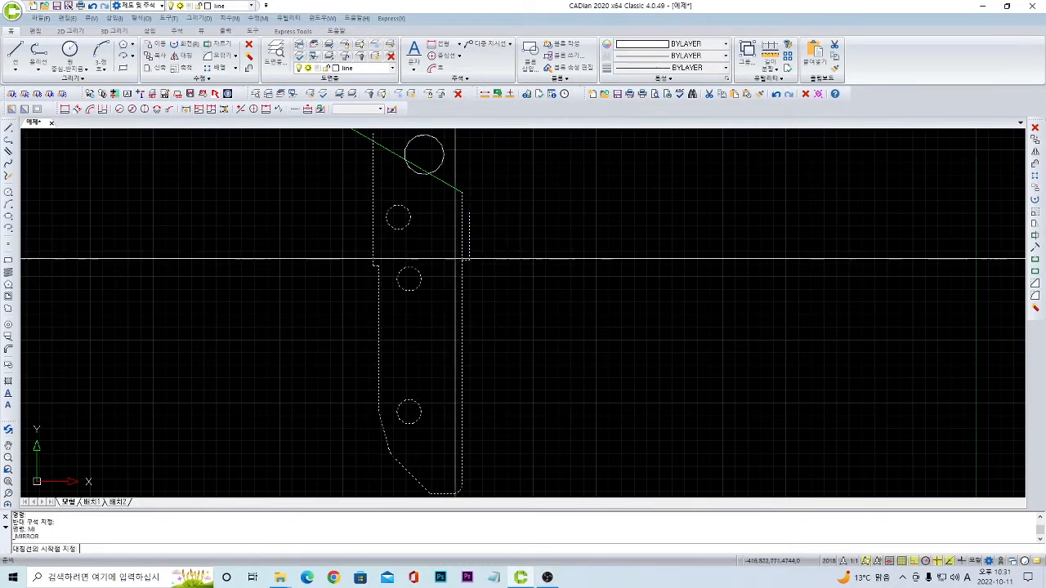
{"action": "left_click", "coordinate": [462, 192]}
{"action": "middle_click_drag", "start_coordinate": [462, 192], "coordinate": [509, 289]}
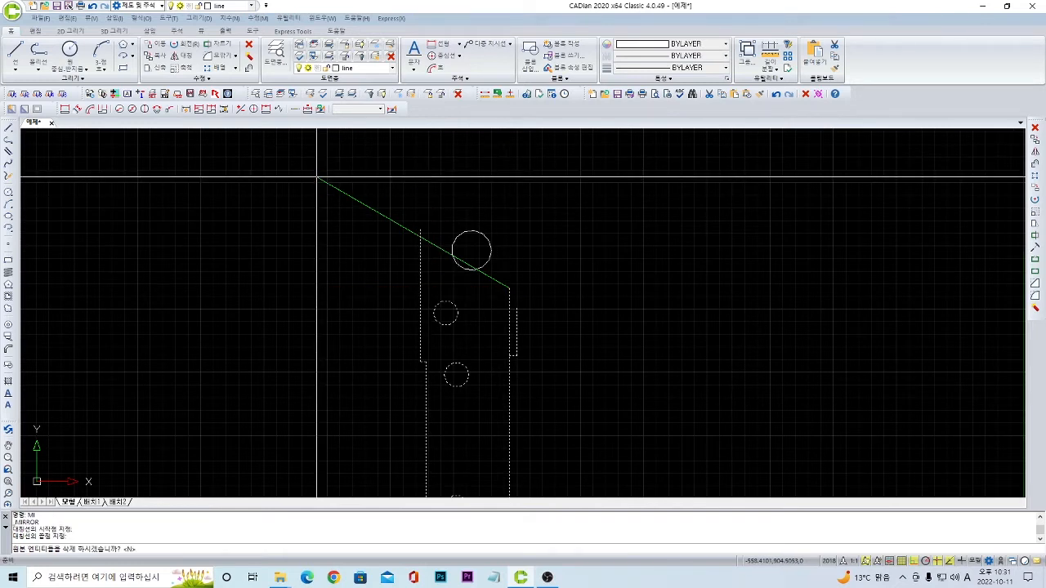
{"action": "key", "text": "Return"}
{"action": "scroll", "coordinate": [380, 241], "scroll_direction": "down", "scroll_amount": 3}
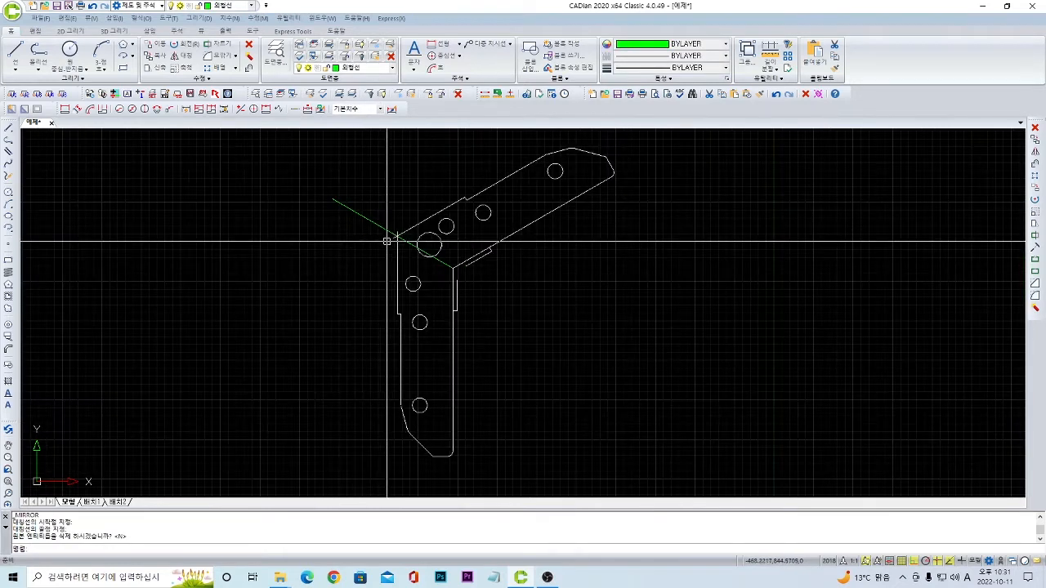
{"action": "key", "text": "Escape"}
Check the radii of the inner fillet arc and the outer corner arc on the original bracket with trial radius dimensions.
{"action": "middle_click_drag", "start_coordinate": [458, 279], "coordinate": [427, 250]}
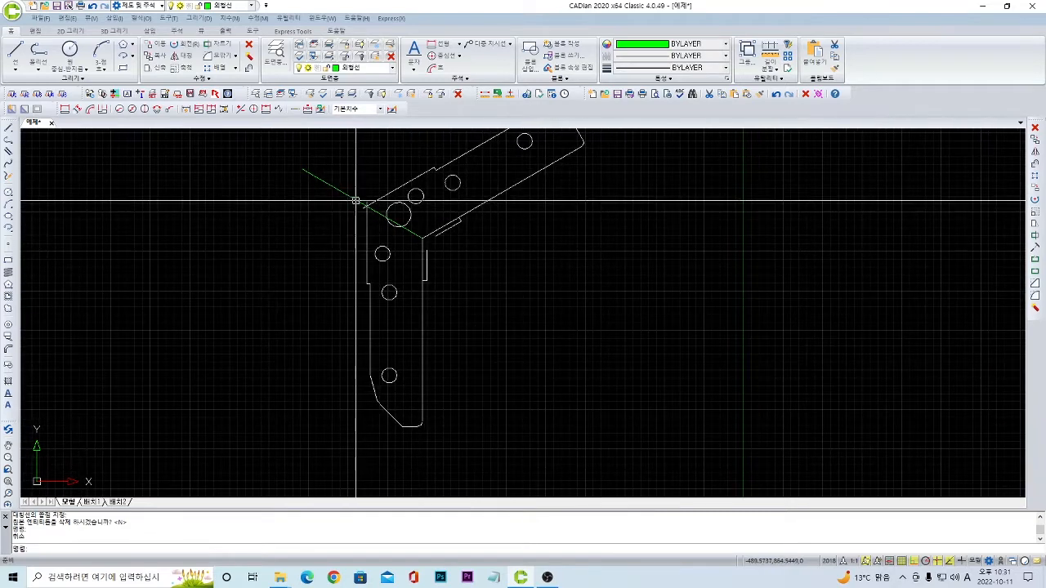
{"action": "scroll", "coordinate": [384, 259], "scroll_direction": "down", "scroll_amount": 3}
{"action": "middle_click_drag", "start_coordinate": [446, 362], "coordinate": [425, 222]}
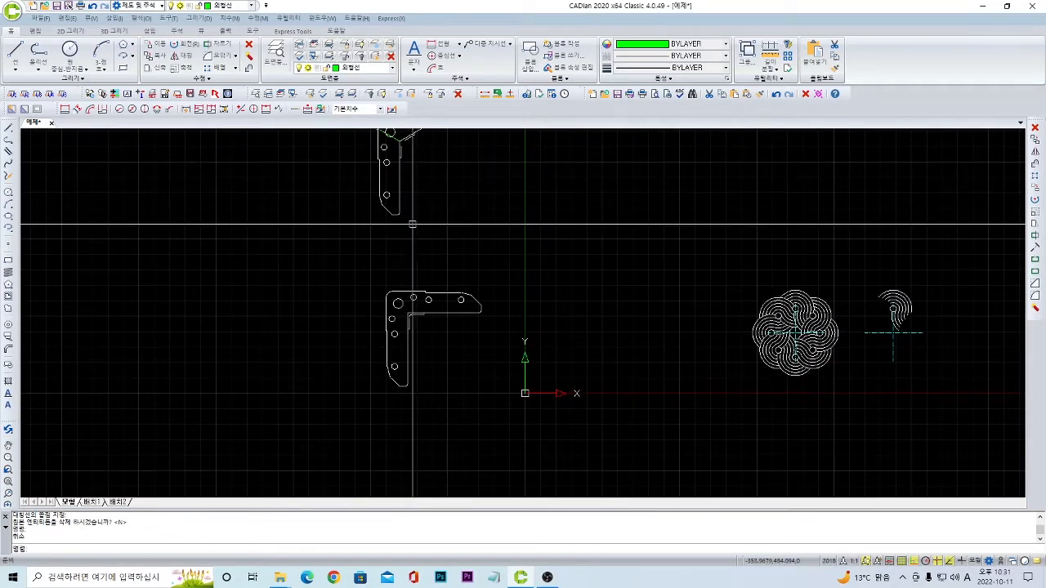
{"action": "scroll", "coordinate": [403, 297], "scroll_direction": "up", "scroll_amount": 3}
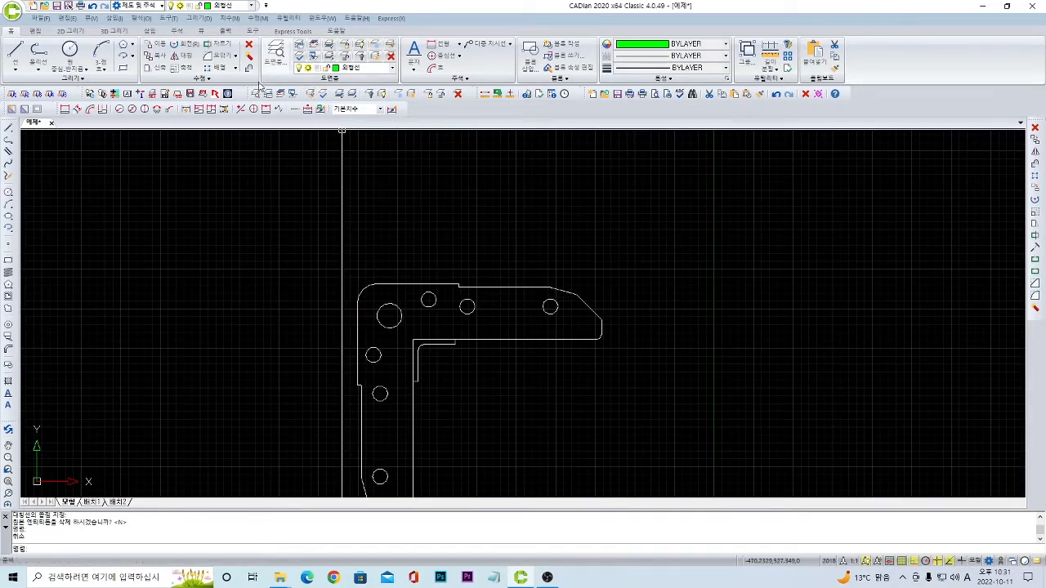
{"action": "left_click", "coordinate": [119, 110]}
{"action": "scroll", "coordinate": [426, 357], "scroll_direction": "up", "scroll_amount": 4}
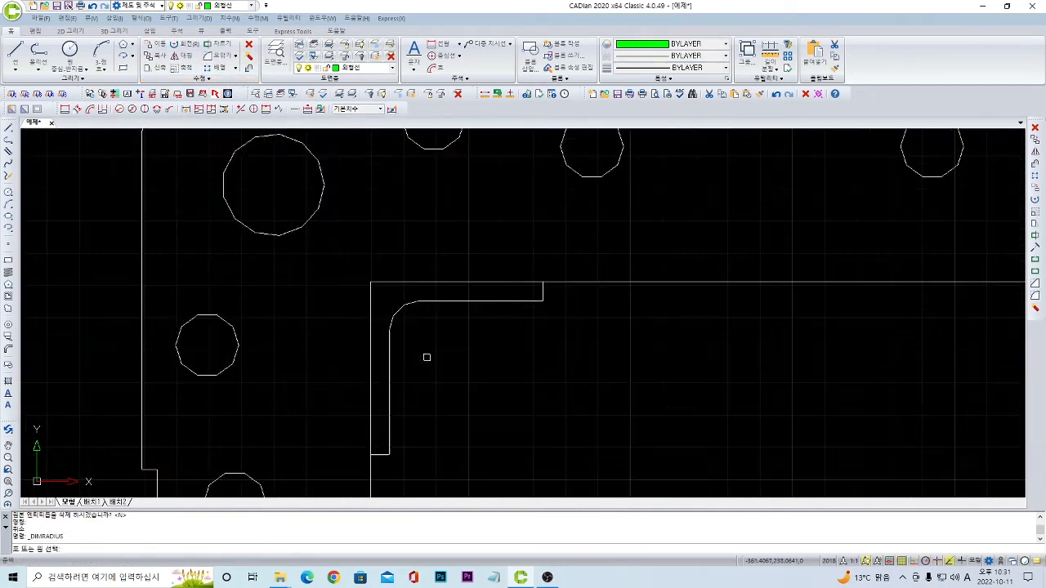
{"action": "left_click", "coordinate": [402, 305]}
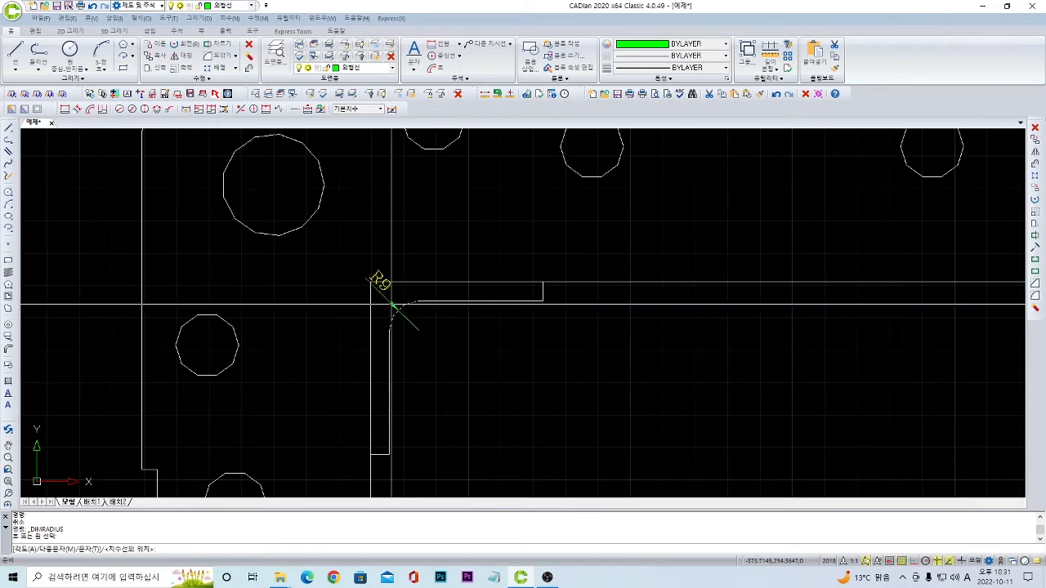
{"action": "scroll", "coordinate": [392, 305], "scroll_direction": "down", "scroll_amount": 2}
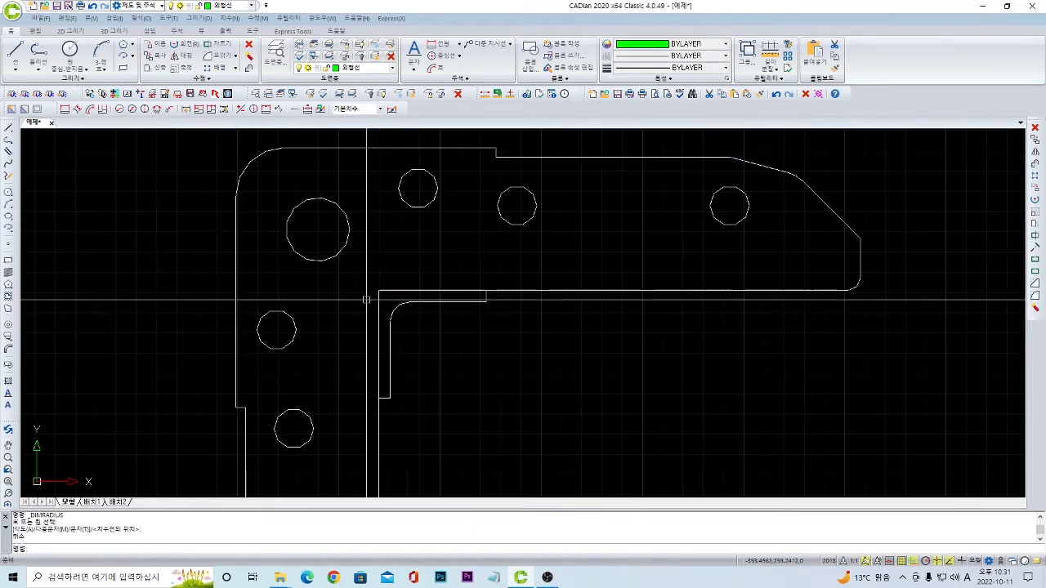
{"action": "key", "text": "Return"}
{"action": "left_click", "coordinate": [245, 169]}
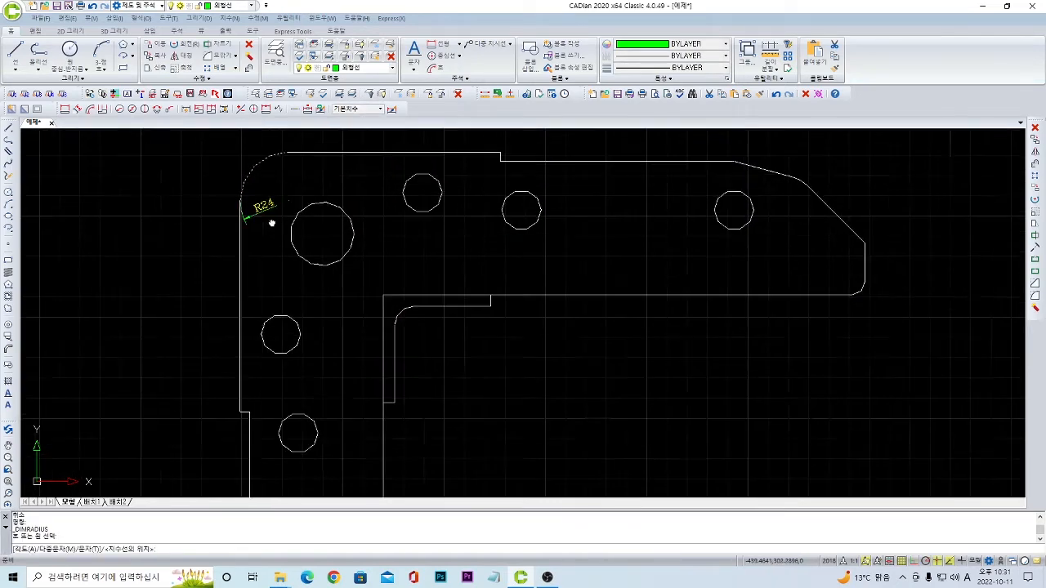
{"action": "mouse_move", "coordinate": [260, 211]}
{"action": "middle_mouse_down"}
{"action": "mouse_move", "coordinate": [336, 300]}
{"action": "mouse_move", "coordinate": [418, 455]}
{"action": "mouse_move", "coordinate": [438, 464]}
{"action": "middle_mouse_up"}
{"action": "key", "text": "Escape"}
{"action": "scroll", "coordinate": [335, 300], "scroll_direction": "down", "scroll_amount": 2}
{"action": "middle_click_drag", "start_coordinate": [413, 254], "coordinate": [415, 476]}
{"action": "scroll", "coordinate": [406, 280], "scroll_direction": "up", "scroll_amount": 4}
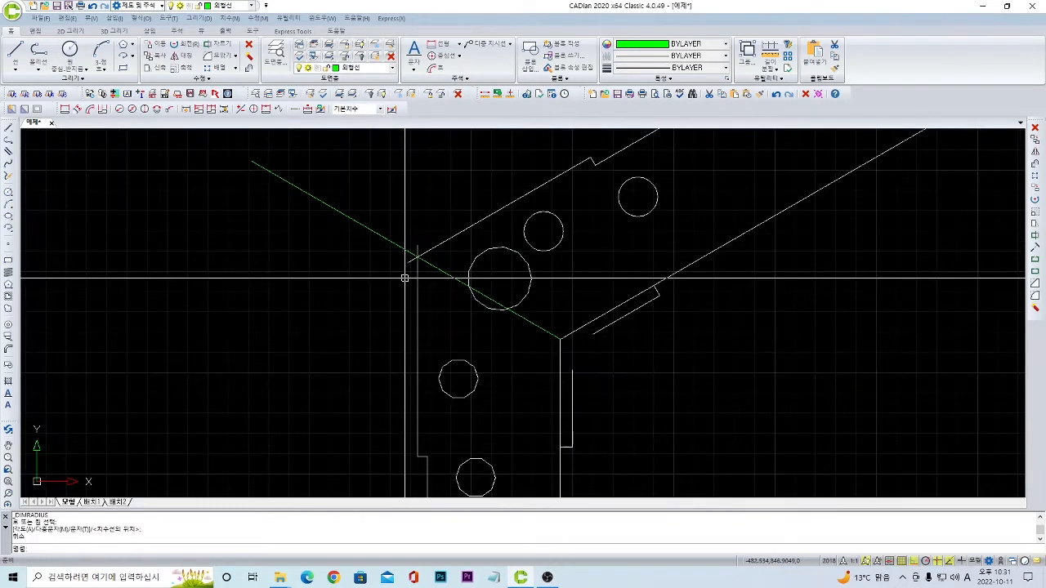
{"action": "type", "text": "f"}
{"action": "key", "text": "Return"}
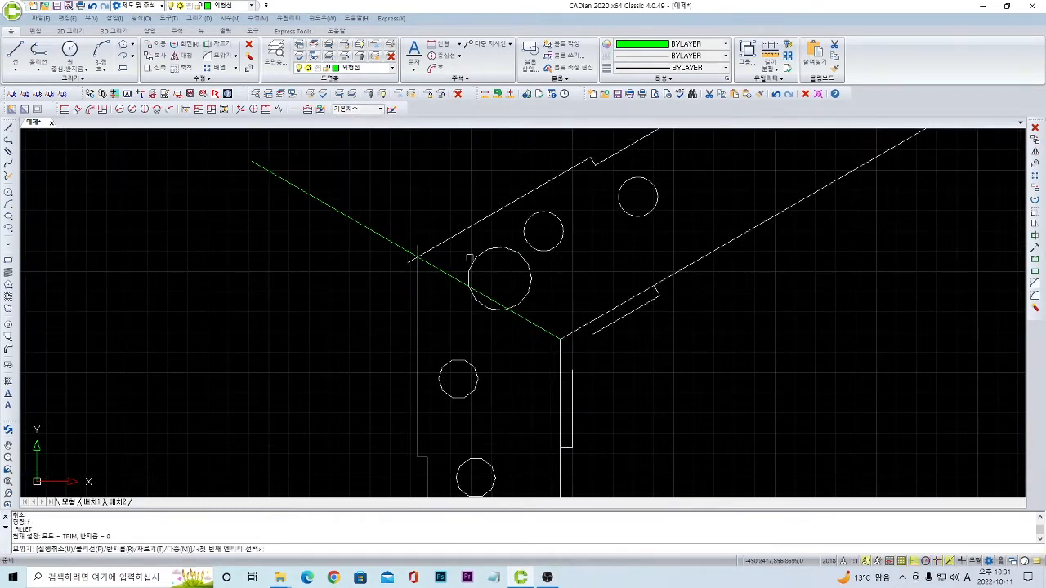
{"action": "type", "text": "2"}
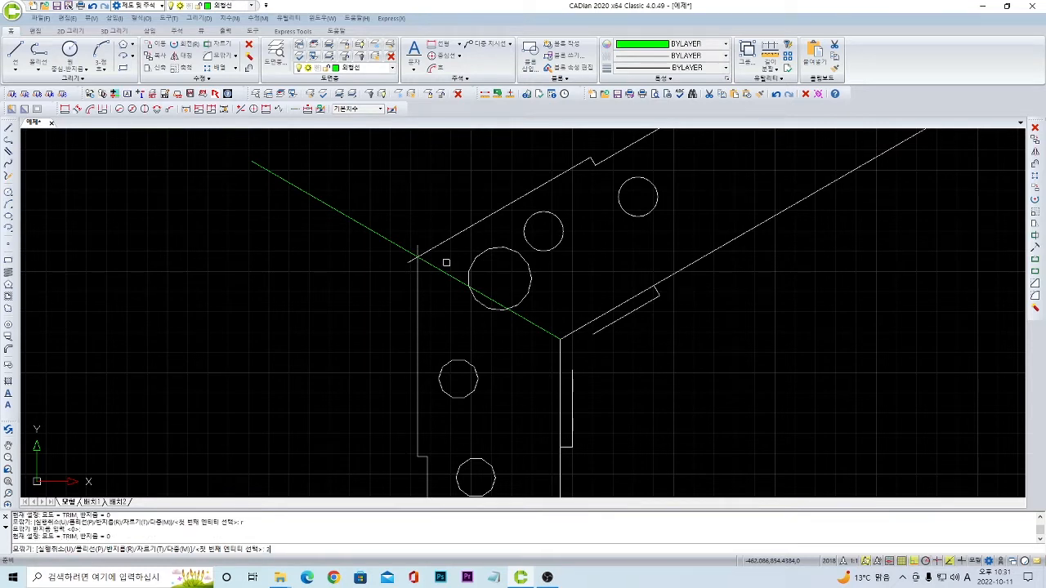
{"action": "type", "text": "4"}
{"action": "key", "text": "Return"}
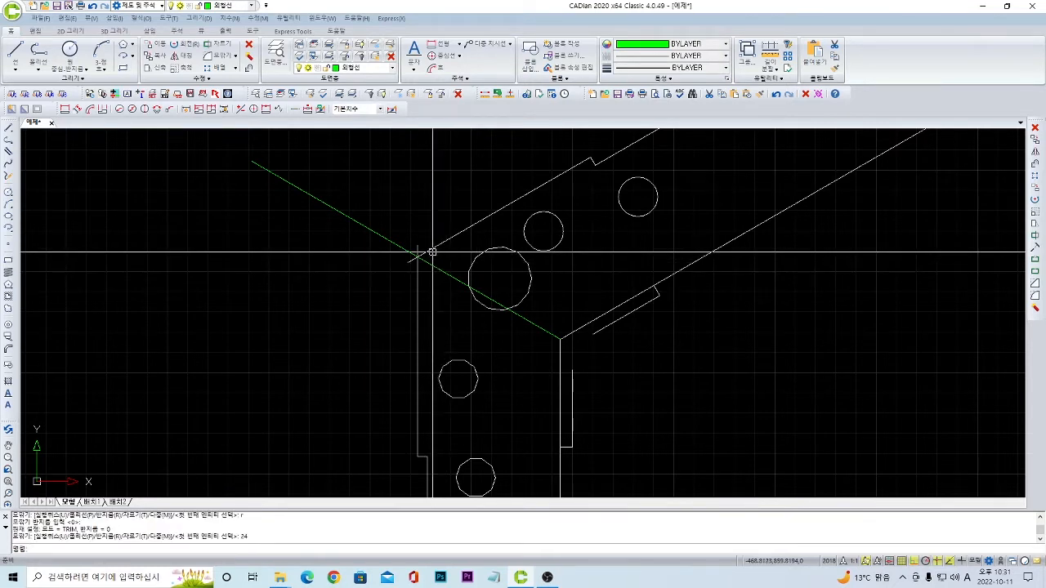
{"action": "key", "text": "Escape"}
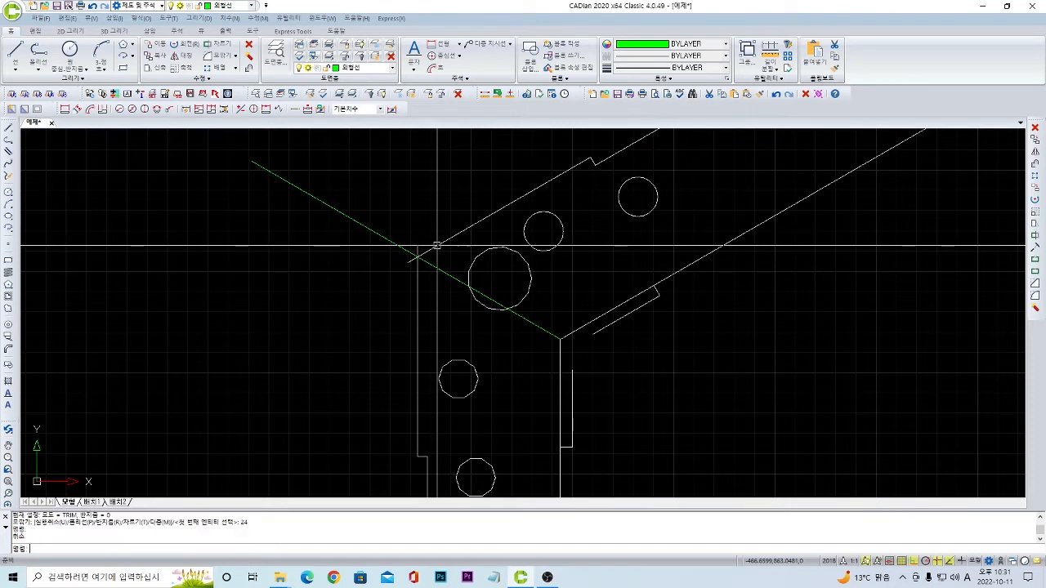
Fillet the outer corner where the vertical leg and its mirrored copy cross, with a radius of 24.
{"action": "type", "text": "f"}
{"action": "key", "text": "Return"}
{"action": "type", "text": "r"}
{"action": "key", "text": "Return"}
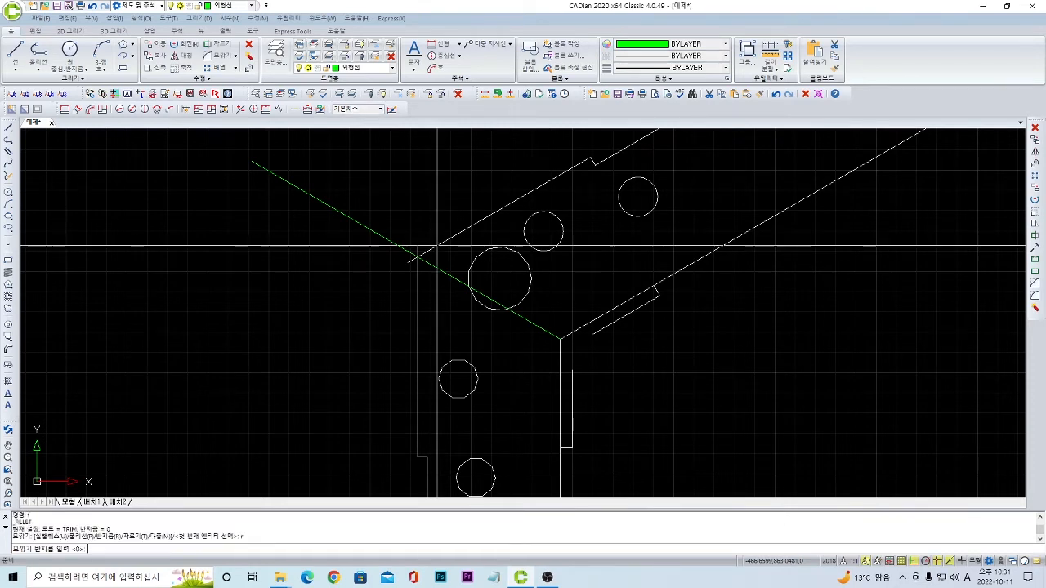
{"action": "type", "text": "24"}
{"action": "key", "text": "Return"}
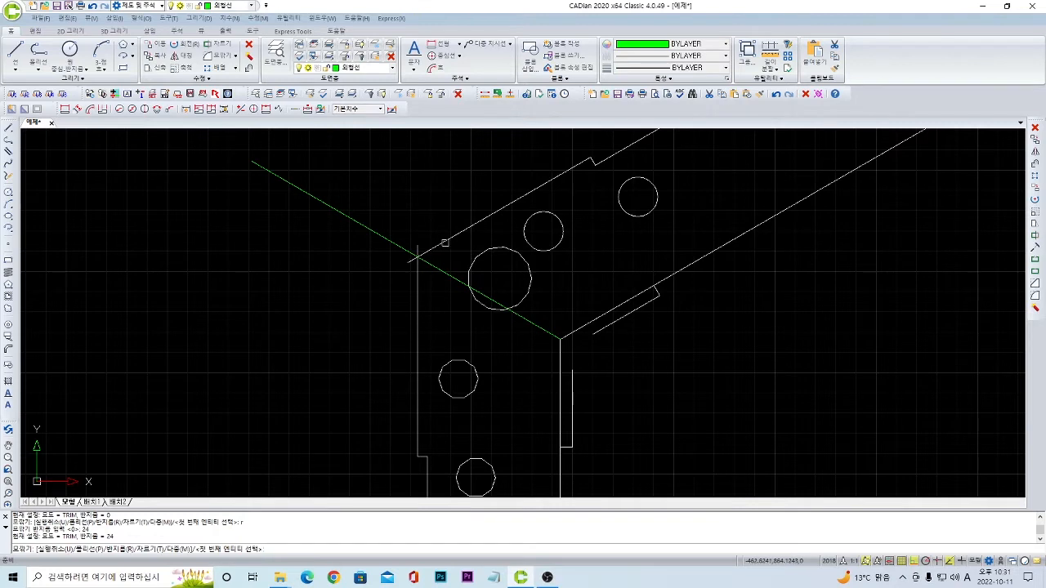
{"action": "left_click", "coordinate": [444, 243]}
{"action": "left_click", "coordinate": [415, 277]}
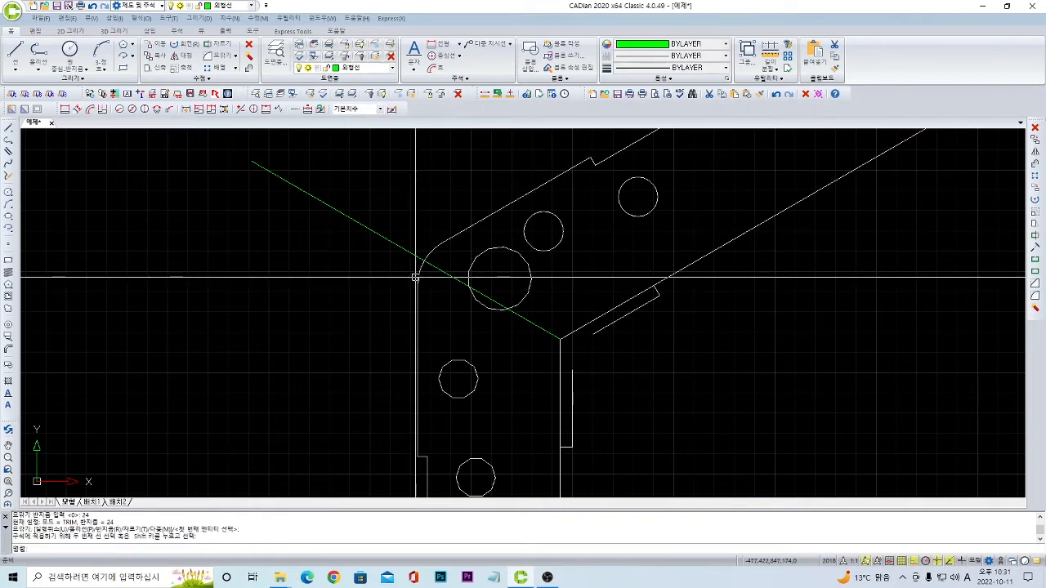
Try a radius 9 fillet between the two legs' long inner edges, and undo it.
{"action": "key", "text": "Return"}
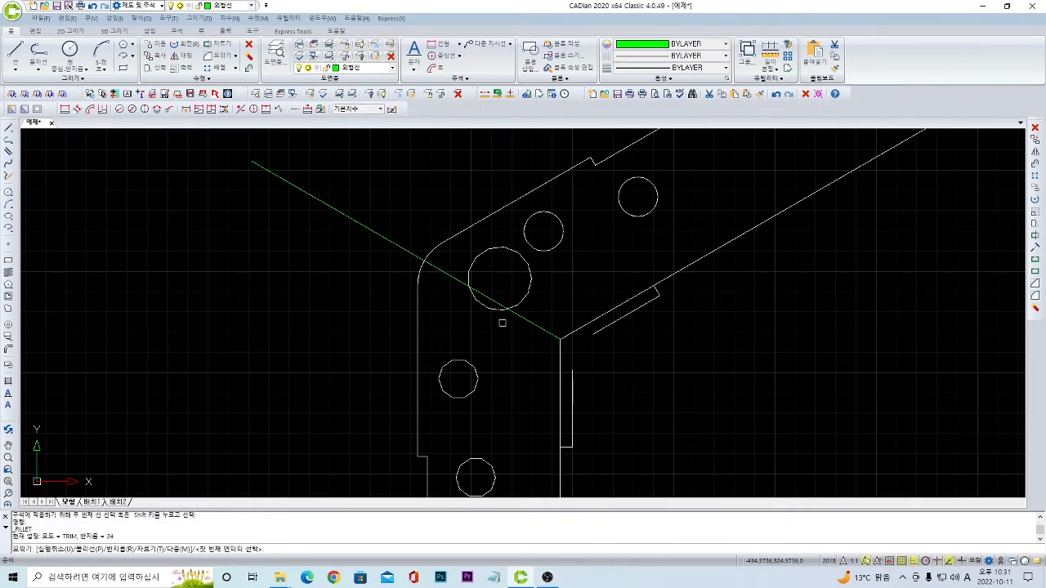
{"action": "type", "text": "r"}
{"action": "key", "text": "Return"}
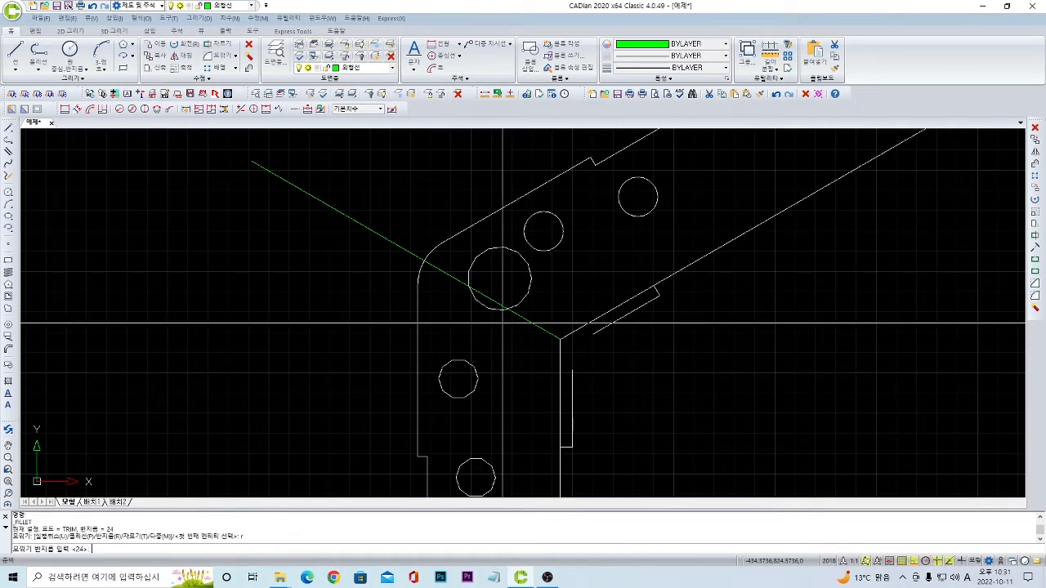
{"action": "type", "text": "9"}
{"action": "key", "text": "Return"}
{"action": "left_click", "coordinate": [566, 334]}
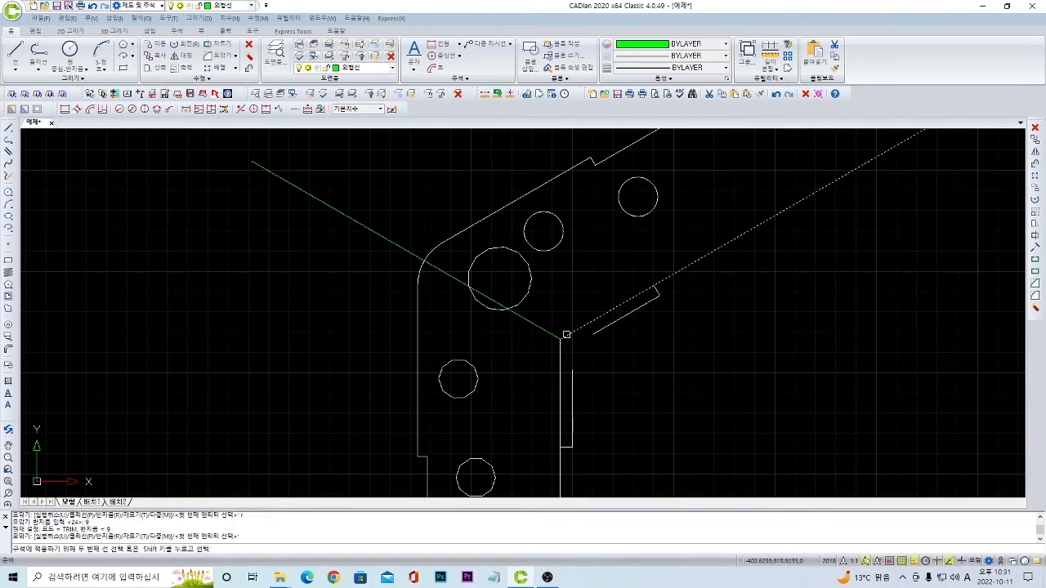
{"action": "left_click", "coordinate": [561, 350]}
{"action": "middle_click_drag", "start_coordinate": [611, 362], "coordinate": [515, 333]}
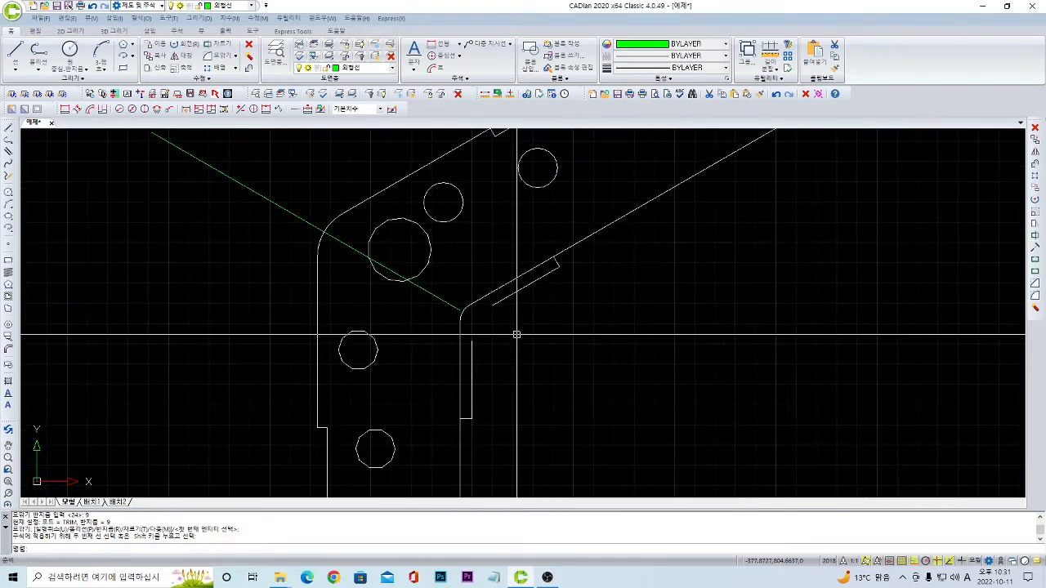
{"action": "key", "text": "ctrl+z"}
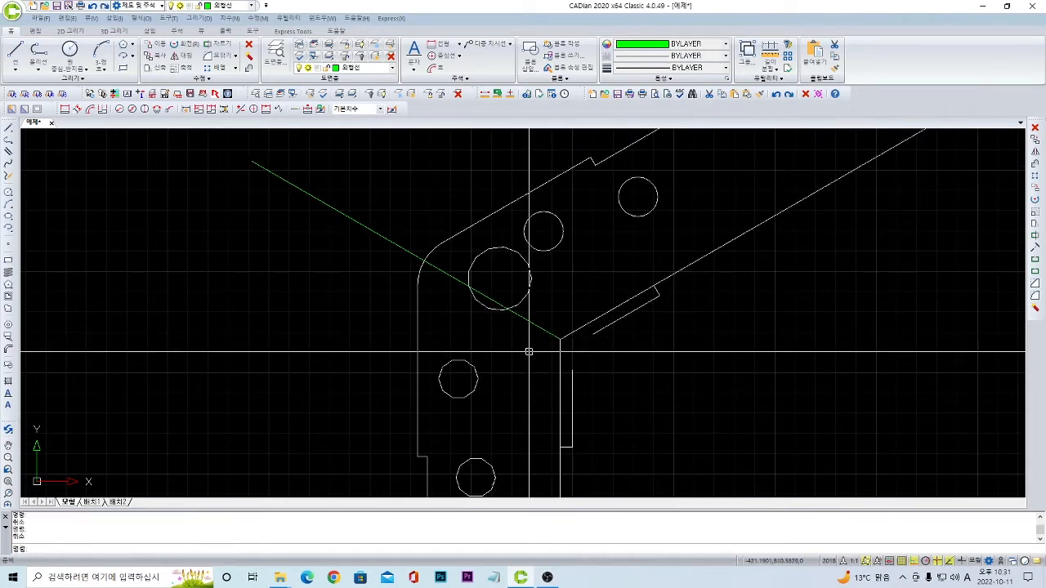
Fillet the gap between the two short raised edges at the inner corner with a radius of 9.
{"action": "type", "text": "f"}
{"action": "key", "text": "Return"}
{"action": "type", "text": "r"}
{"action": "key", "text": "Return"}
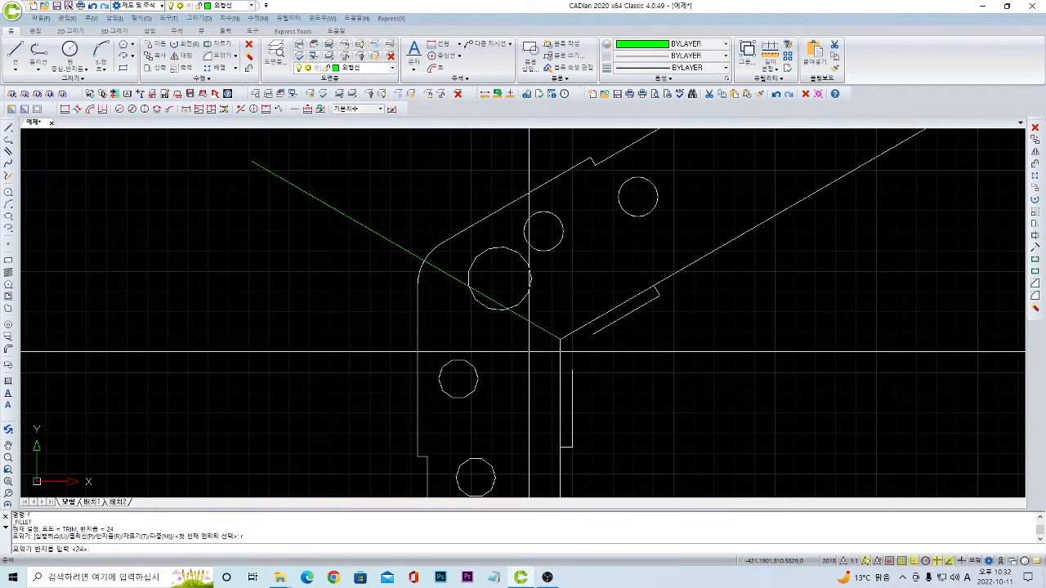
{"action": "type", "text": "9"}
{"action": "key", "text": "Return"}
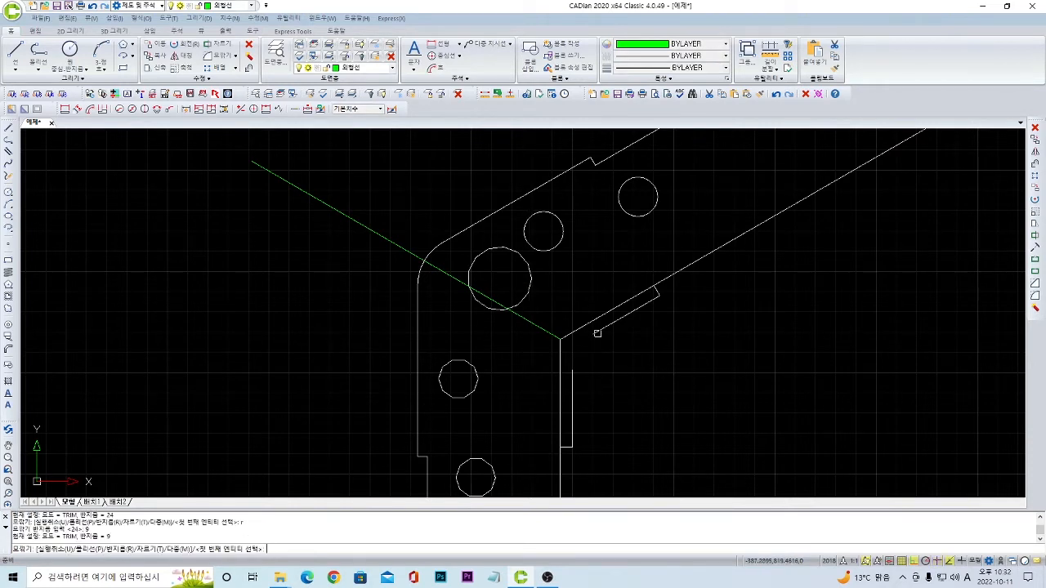
{"action": "left_click", "coordinate": [597, 334]}
{"action": "left_click", "coordinate": [561, 373]}
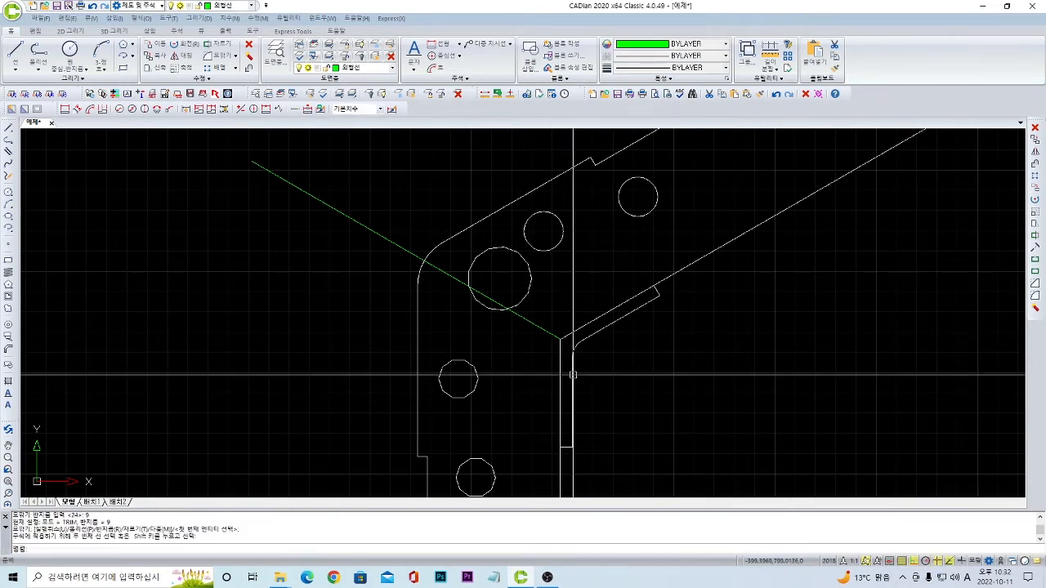
Delete the 150° mirror axis line from the angled bracket.
{"action": "scroll", "coordinate": [539, 375], "scroll_direction": "down", "scroll_amount": 2}
{"action": "scroll", "coordinate": [529, 377], "scroll_direction": "down", "scroll_amount": 3}
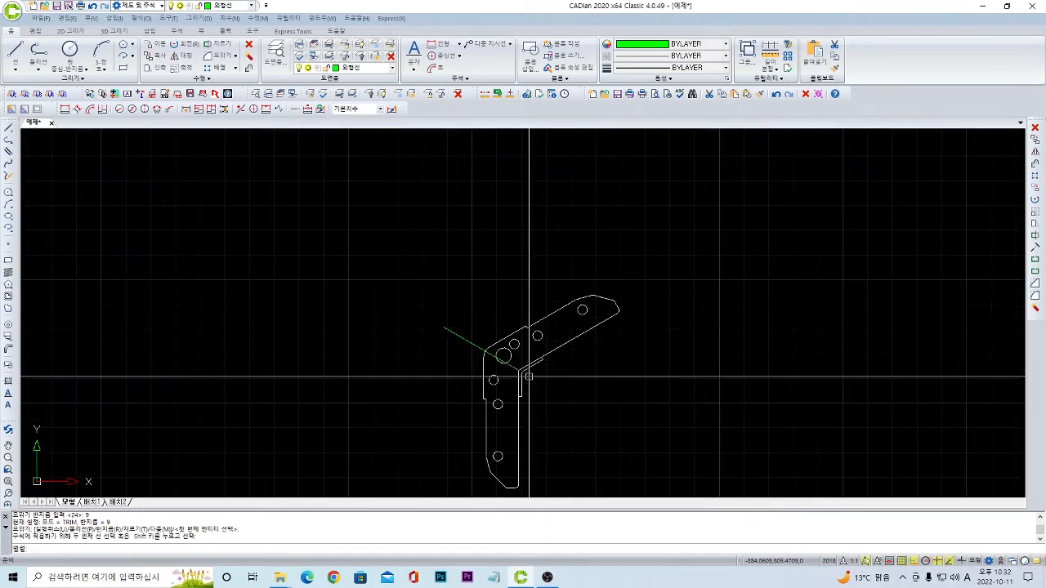
{"action": "middle_click_drag", "start_coordinate": [528, 376], "coordinate": [488, 312]}
{"action": "key", "text": "Escape"}
{"action": "left_click", "coordinate": [407, 288]}
{"action": "left_click", "coordinate": [389, 265]}
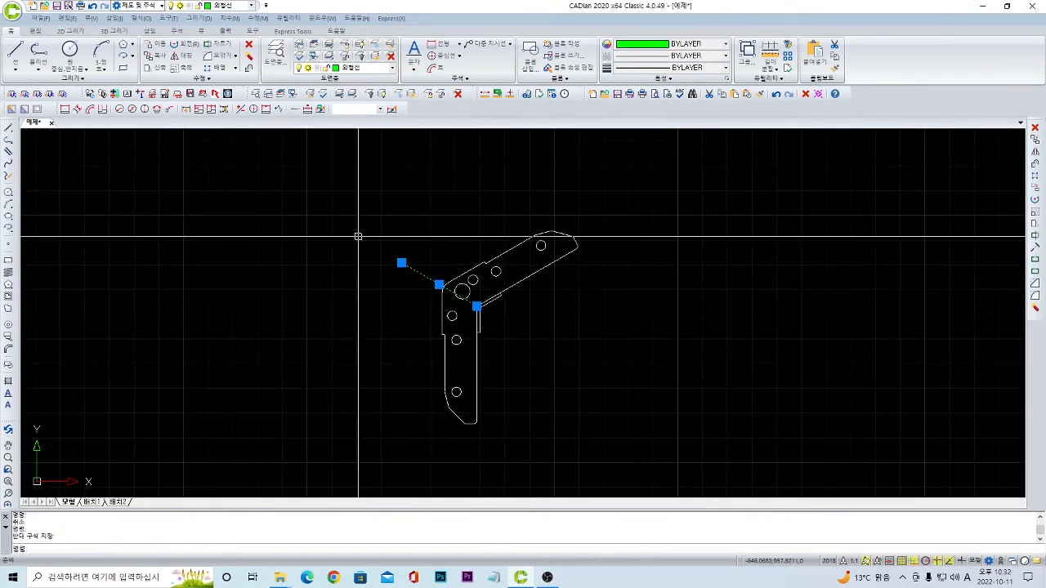
{"action": "key", "text": "Delete"}
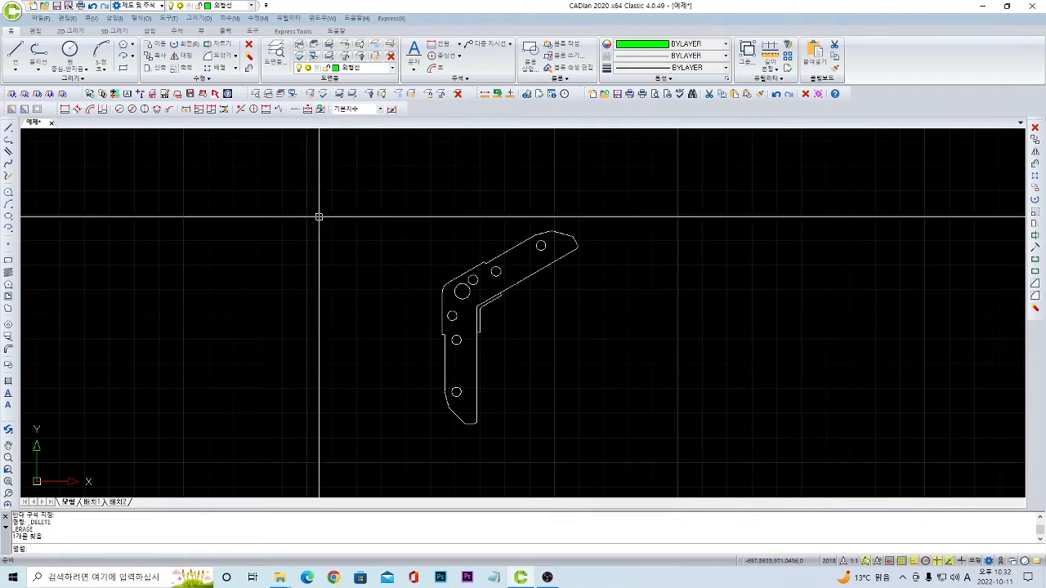
Add an angular dimension between the two short raised edges at the angled bracket's inner corner.
{"action": "scroll", "coordinate": [327, 221], "scroll_direction": "down", "scroll_amount": 3}
{"action": "middle_click_drag", "start_coordinate": [416, 385], "coordinate": [410, 330]}
{"action": "scroll", "coordinate": [410, 330], "scroll_direction": "up", "scroll_amount": 2}
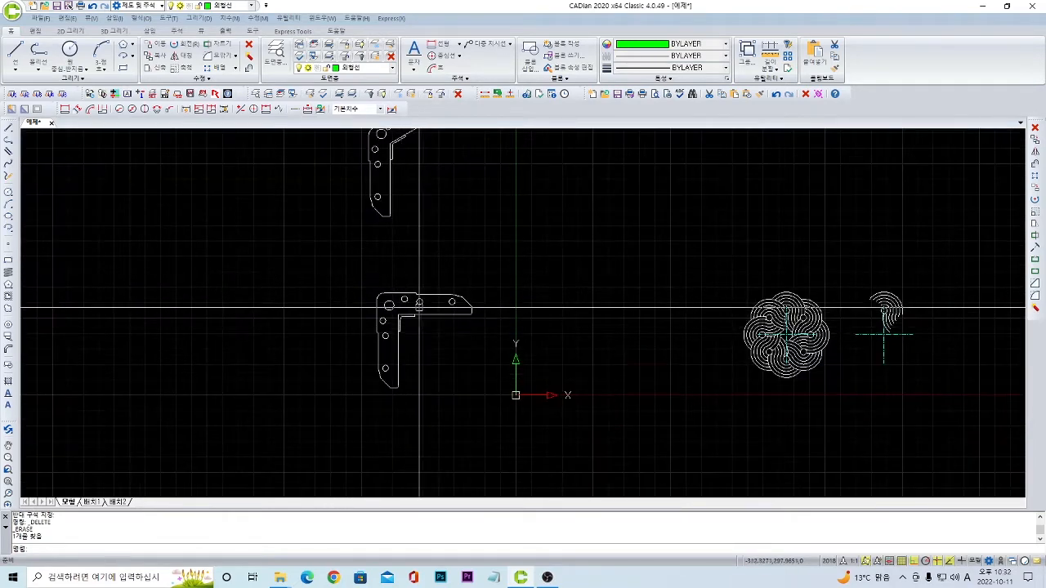
{"action": "middle_click_drag", "start_coordinate": [399, 271], "coordinate": [415, 363]}
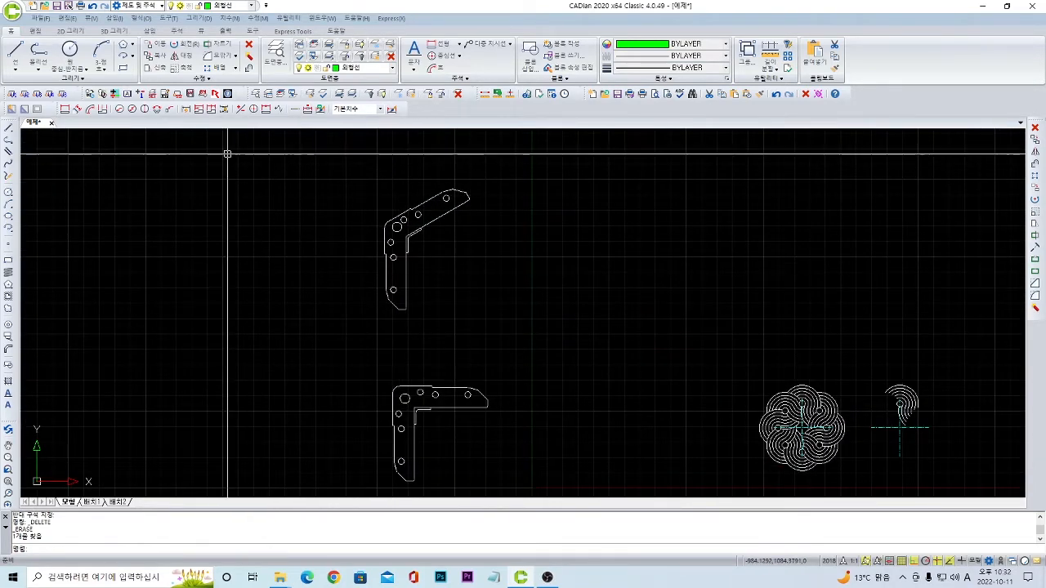
{"action": "left_click", "coordinate": [157, 108]}
{"action": "scroll", "coordinate": [389, 230], "scroll_direction": "up", "scroll_amount": 4}
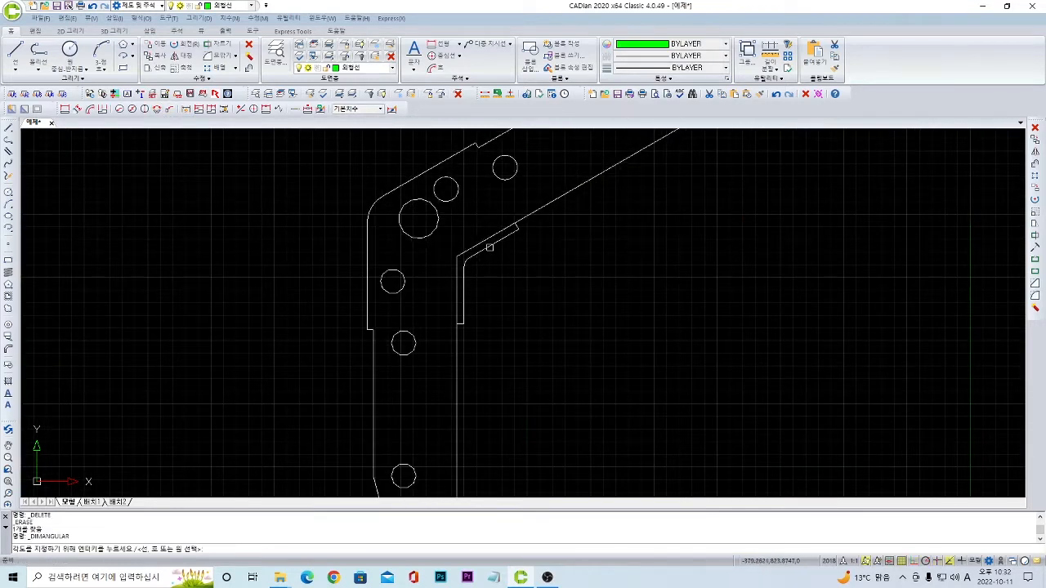
{"action": "left_click", "coordinate": [465, 287]}
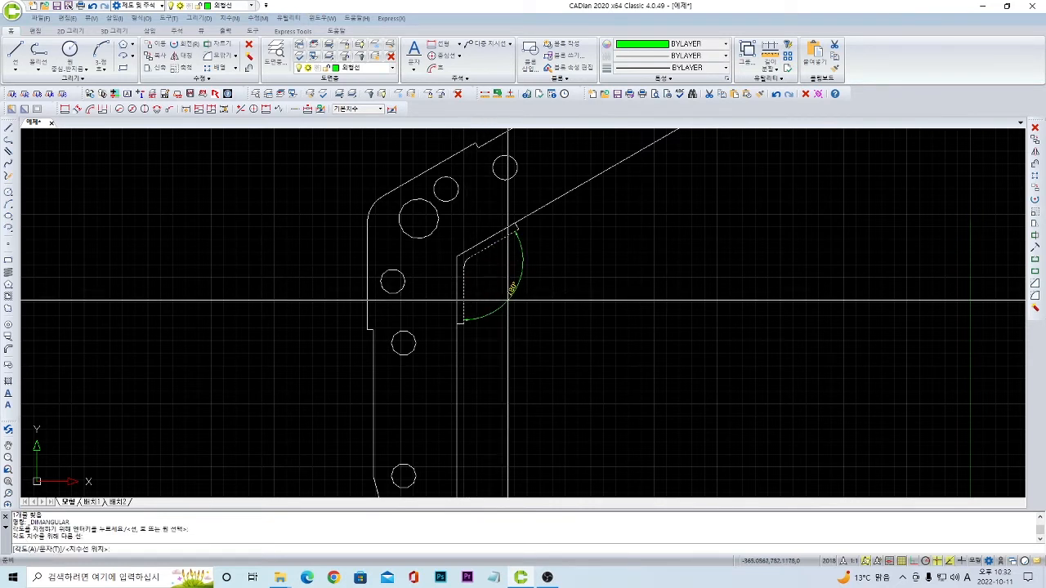
{"action": "left_click", "coordinate": [509, 299]}
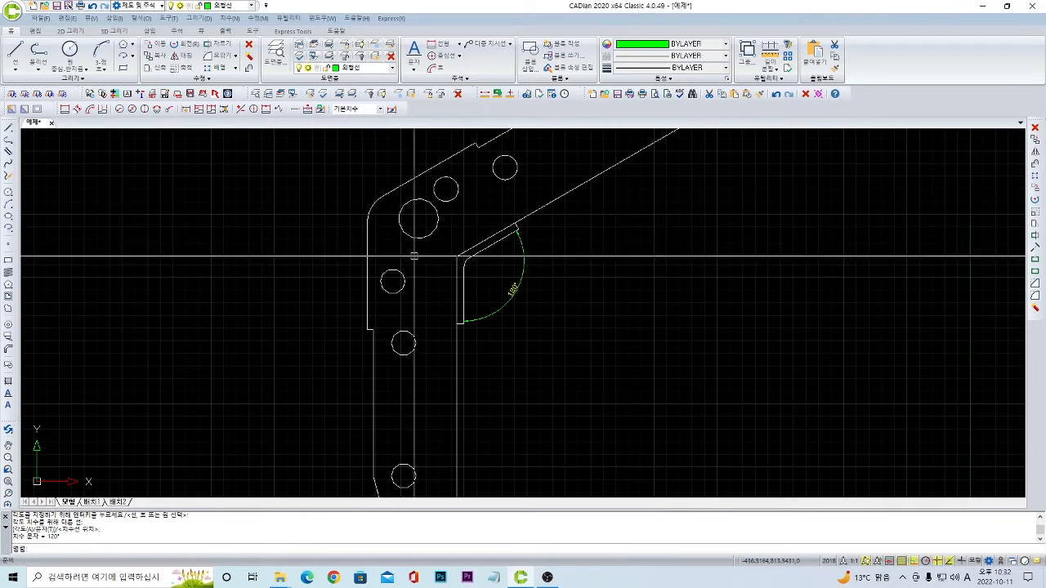
Draw a horizontal line leftward from the inner corner and another line from that corner to the midpoint of the outer fillet arc.
{"action": "key", "text": "l"}
{"action": "key", "text": "Return"}
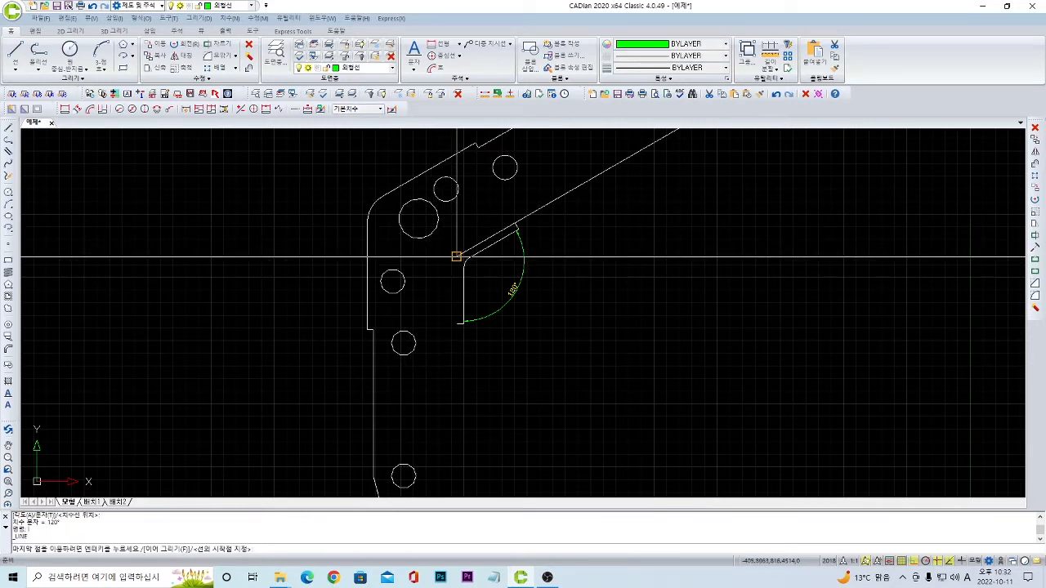
{"action": "left_click", "coordinate": [458, 255]}
{"action": "key", "text": "Return"}
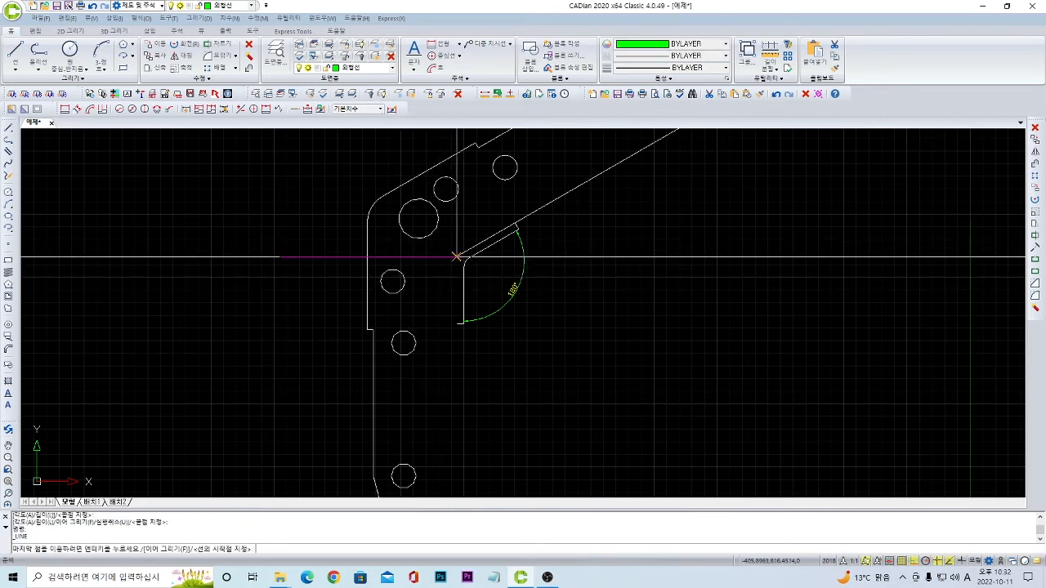
{"action": "left_click", "coordinate": [458, 255]}
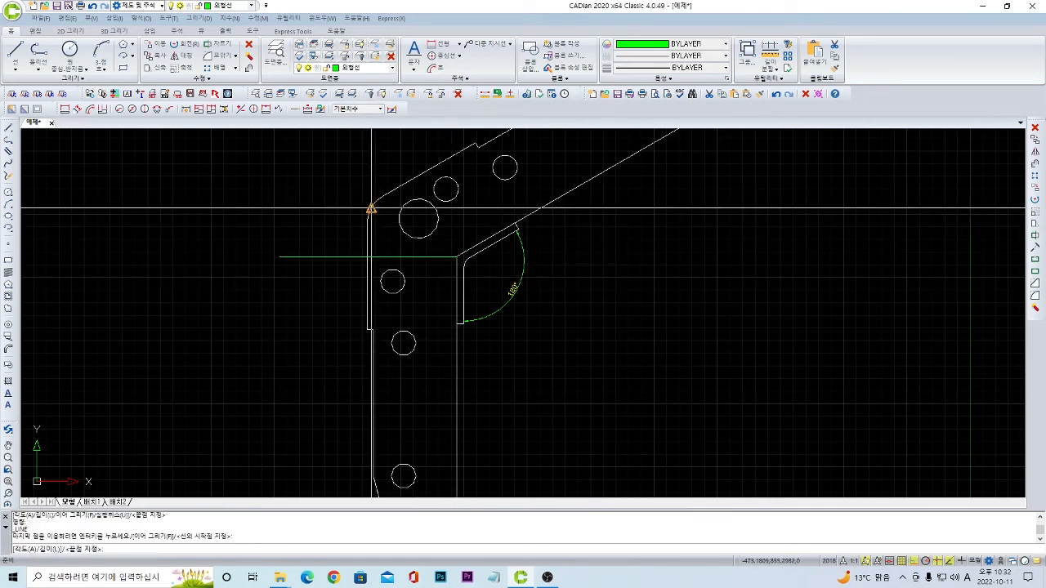
{"action": "key", "text": "Return"}
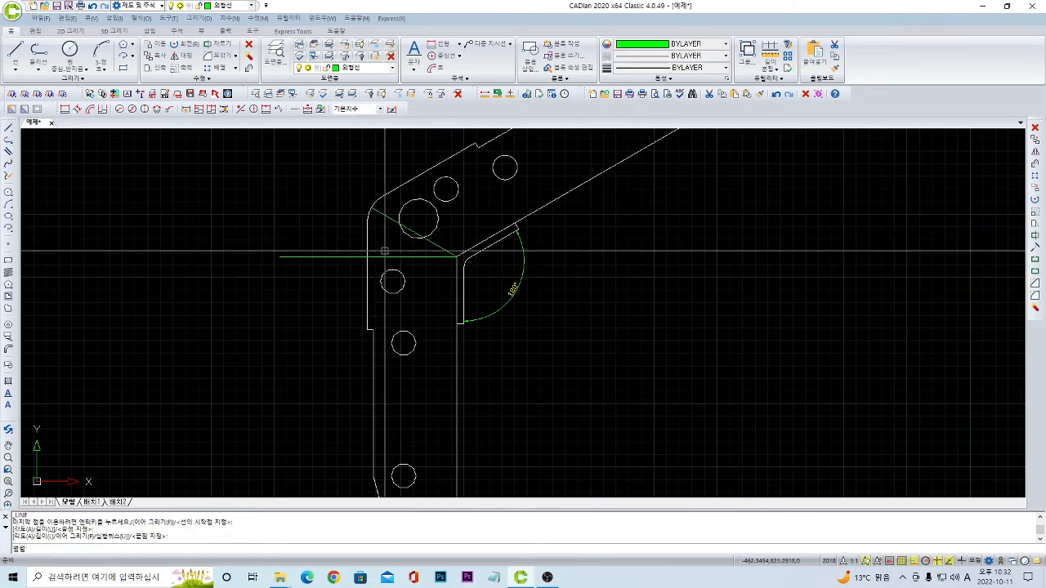
Delete the two reference lines drawn from the angled bracket's inner corner.
{"action": "scroll", "coordinate": [384, 252], "scroll_direction": "up", "scroll_amount": 3}
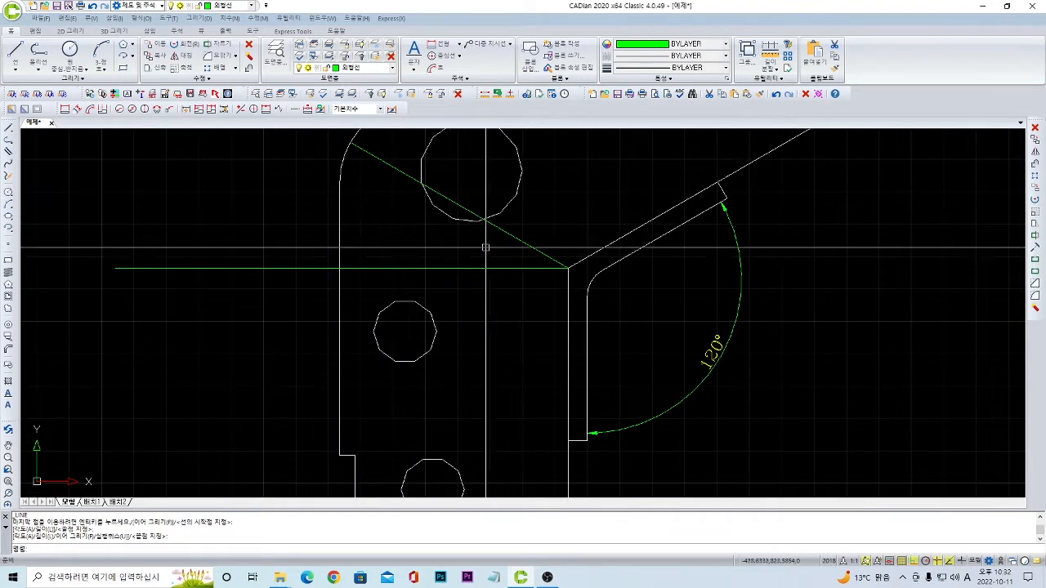
{"action": "left_click", "coordinate": [535, 304]}
{"action": "left_click", "coordinate": [490, 242]}
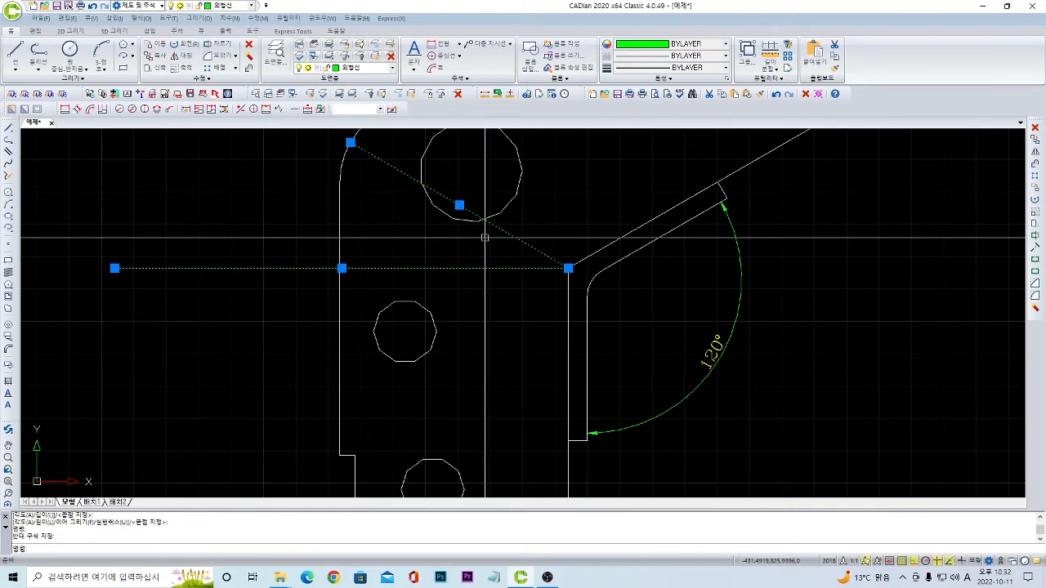
{"action": "scroll", "coordinate": [484, 237], "scroll_direction": "down", "scroll_amount": 4}
{"action": "key", "text": "Delete"}
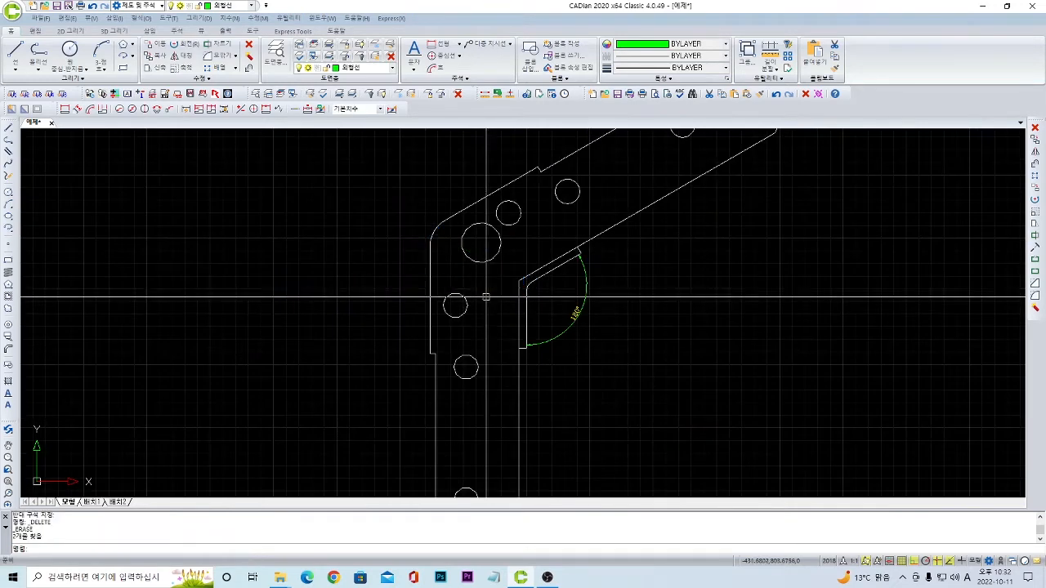
Undo the reference line work, the angular dimension and the corner fillets on the angled bracket.
{"action": "scroll", "coordinate": [485, 297], "scroll_direction": "down", "scroll_amount": 2}
{"action": "middle_click_drag", "start_coordinate": [579, 350], "coordinate": [416, 287]}
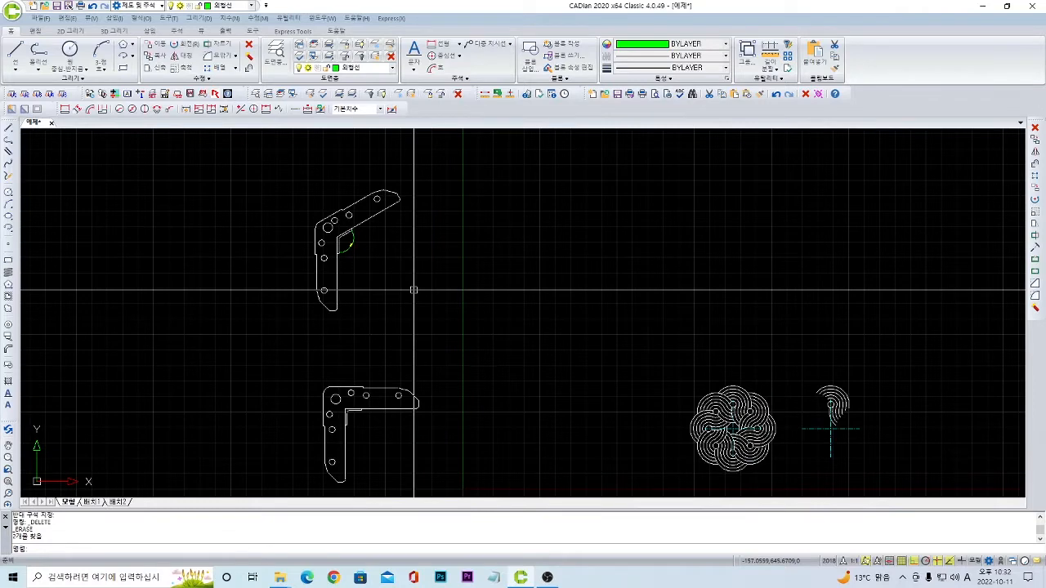
{"action": "scroll", "coordinate": [298, 225], "scroll_direction": "up", "scroll_amount": 4}
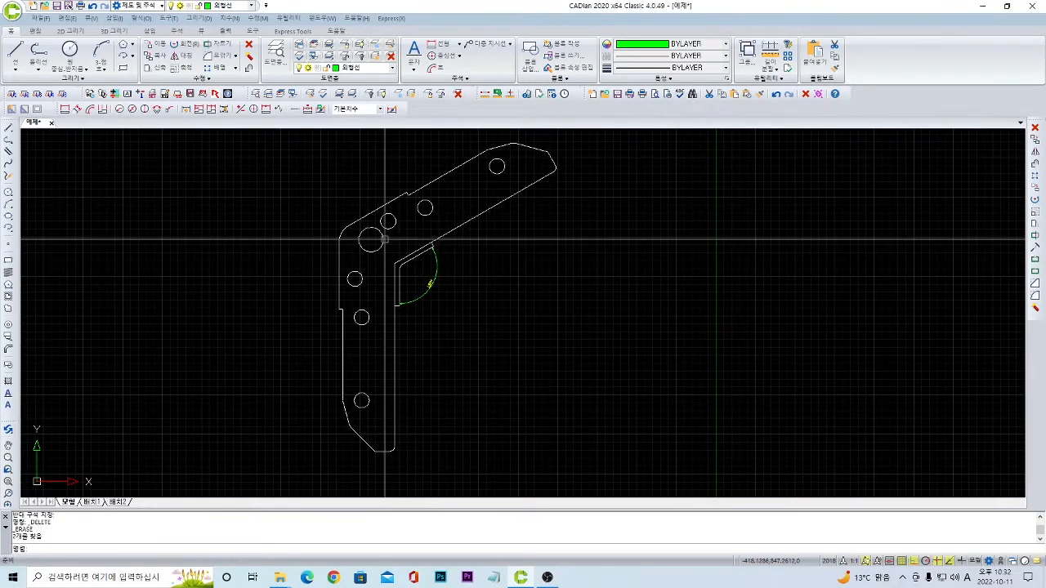
{"action": "key", "text": "ctrl+z"}
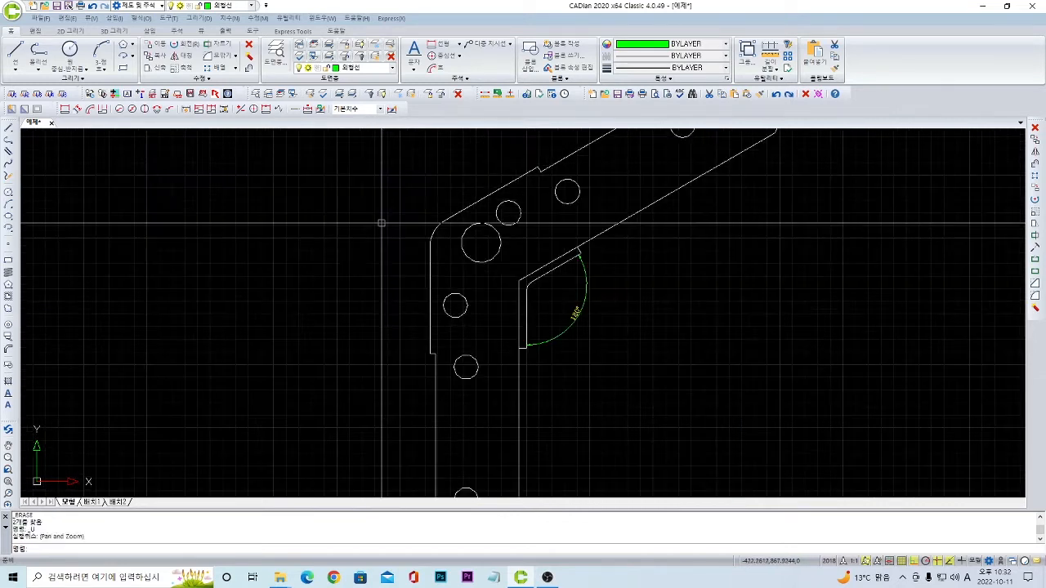
{"action": "key", "text": "ctrl+z"}
{"action": "key", "text": "ctrl+z"}
{"action": "key", "text": "ctrl+z"}
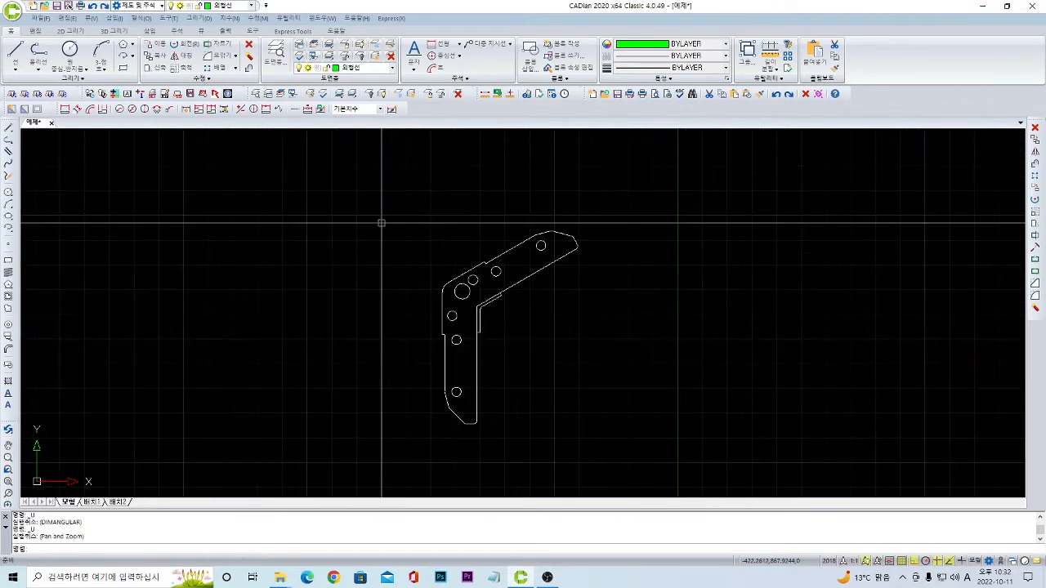
{"action": "key", "text": "ctrl+z"}
{"action": "key", "text": "ctrl+z"}
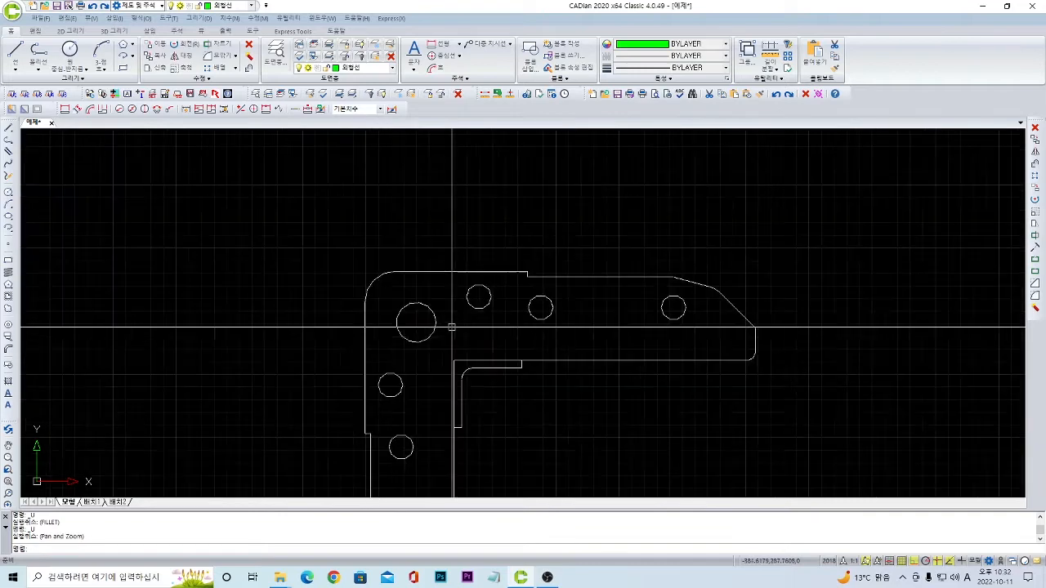
Delete the whole angled bracket copy together with its mirror axis above the L-shaped bracket.
{"action": "left_click_drag", "start_coordinate": [498, 277], "coordinate": [381, 179]}
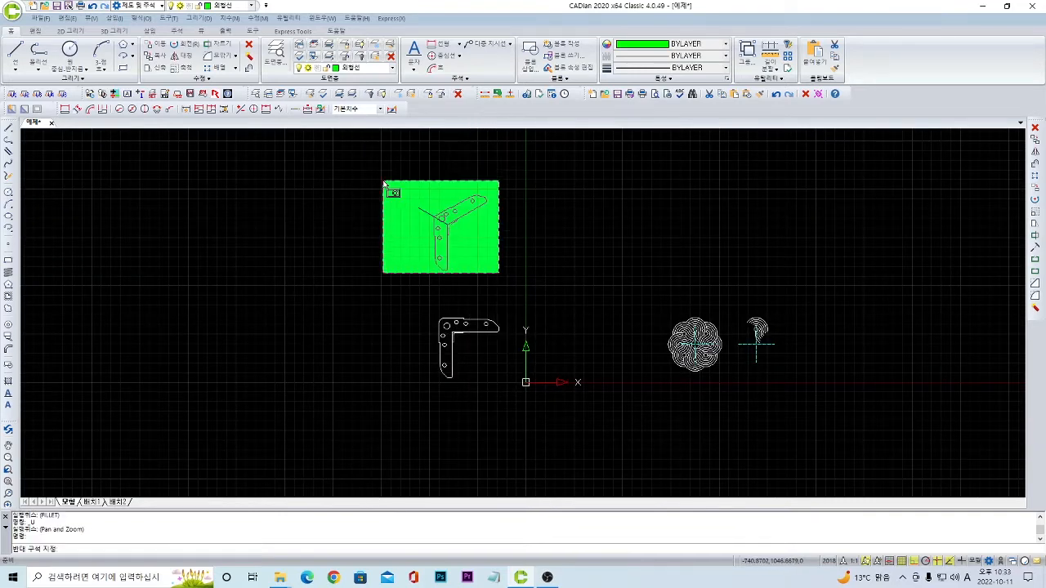
{"action": "key", "text": "Delete"}
{"action": "scroll", "coordinate": [391, 221], "scroll_direction": "up", "scroll_amount": 2}
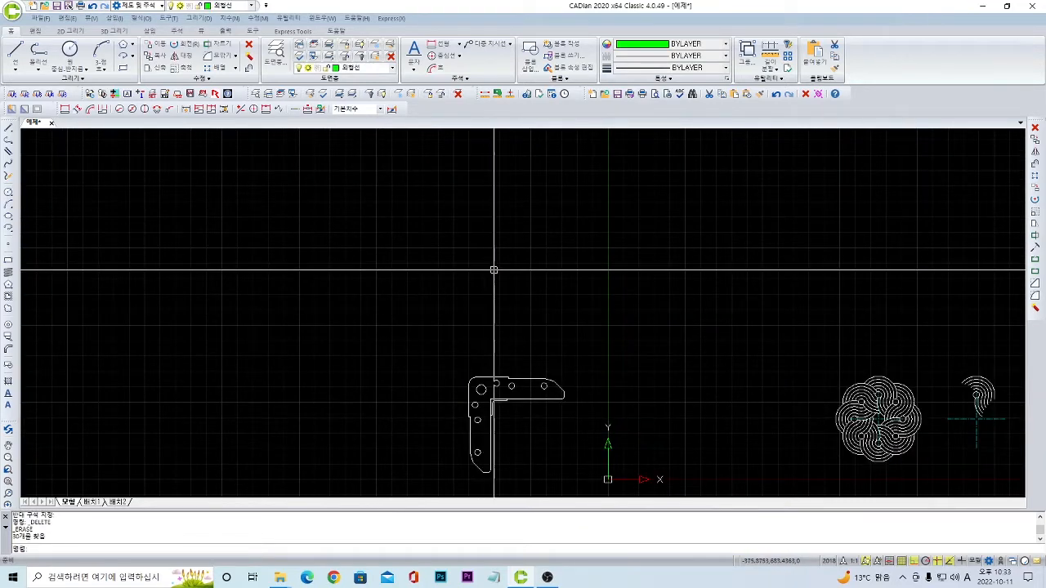
Examine the circular pattern of swirling arcs and the single petal motif beside it.
{"action": "middle_click_drag", "start_coordinate": [493, 269], "coordinate": [413, 224]}
{"action": "middle_click_drag", "start_coordinate": [464, 266], "coordinate": [373, 223]}
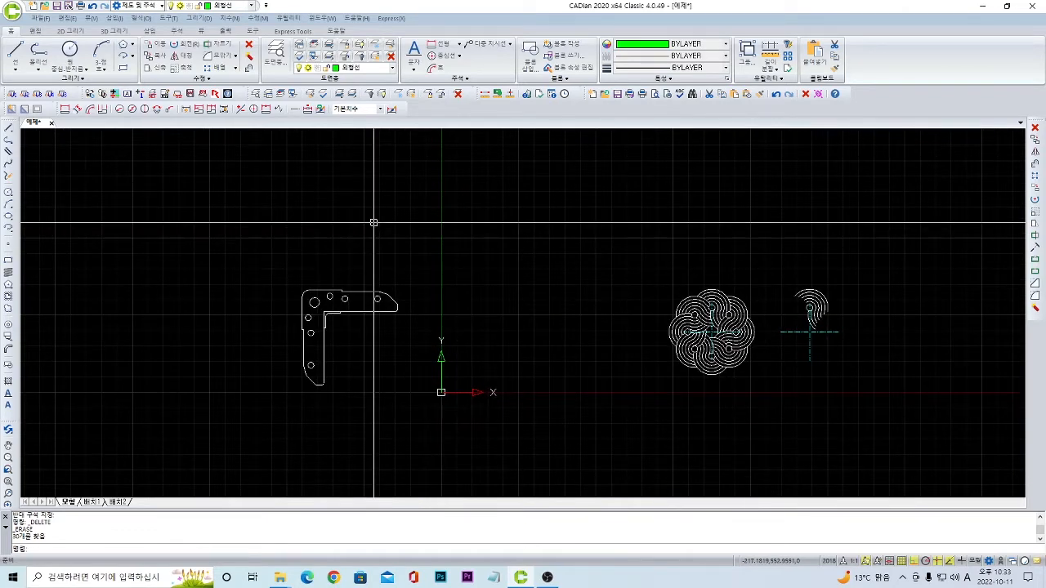
{"action": "scroll", "coordinate": [387, 227], "scroll_direction": "down", "scroll_amount": 2}
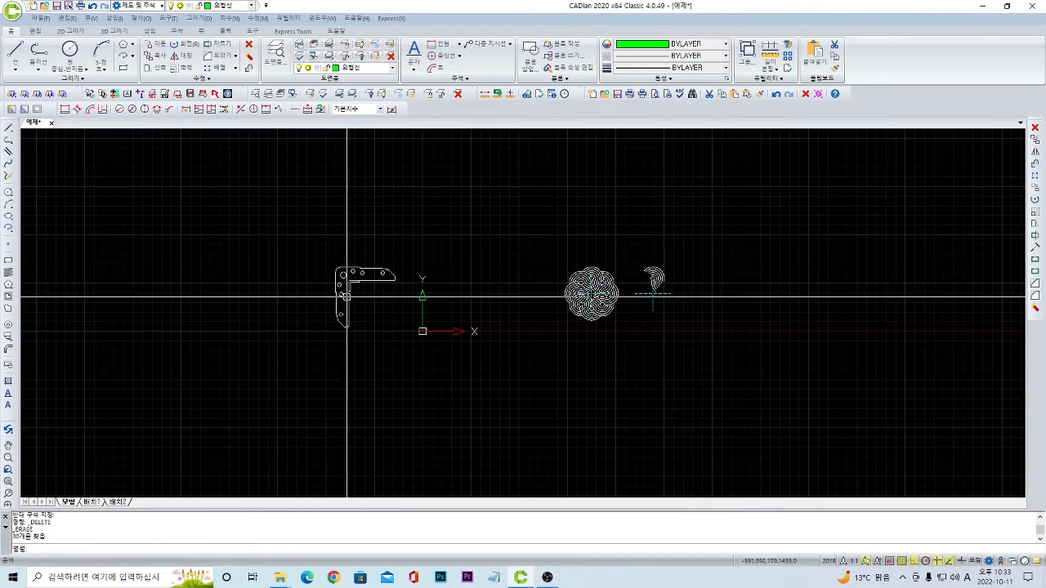
{"action": "scroll", "coordinate": [348, 294], "scroll_direction": "up", "scroll_amount": 3}
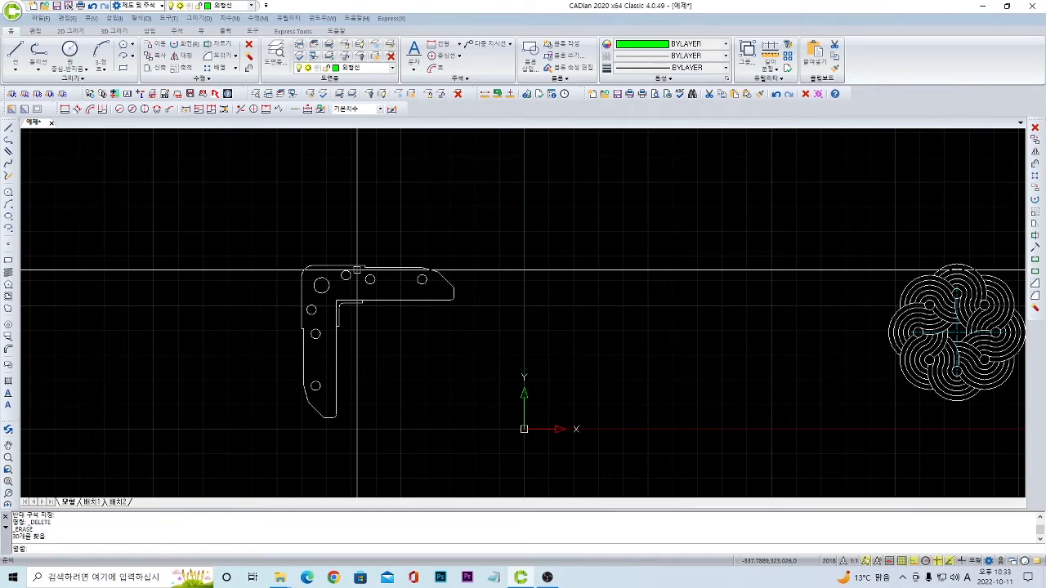
{"action": "scroll", "coordinate": [357, 270], "scroll_direction": "down", "scroll_amount": 2}
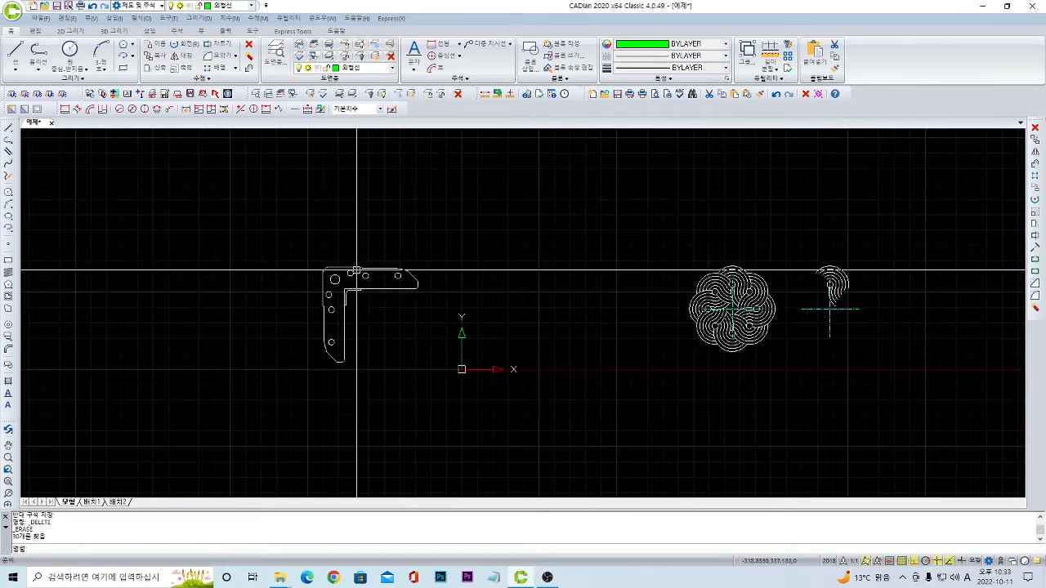
{"action": "middle_click_drag", "start_coordinate": [436, 227], "coordinate": [360, 209]}
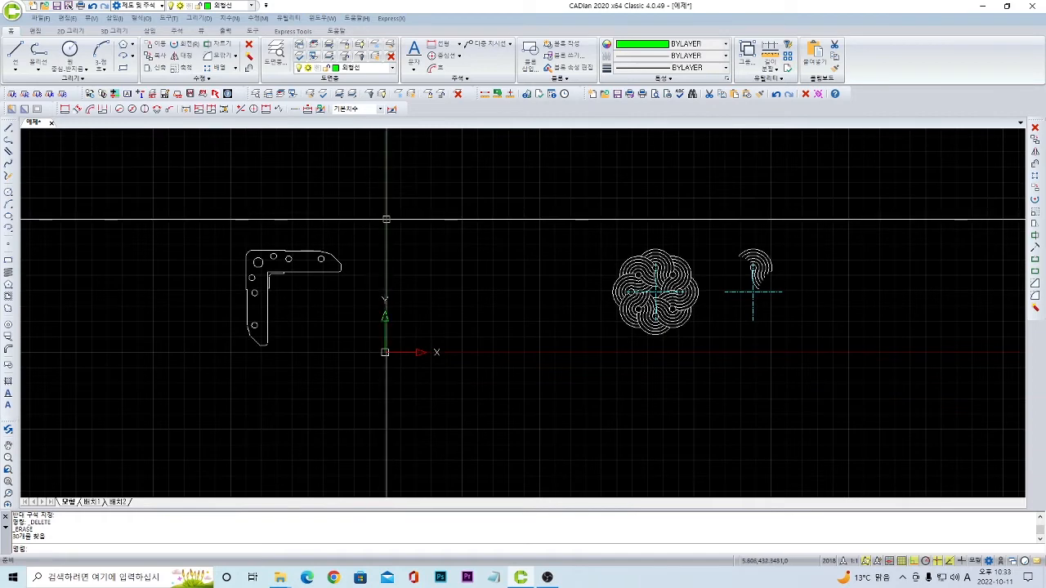
{"action": "middle_click_drag", "start_coordinate": [451, 229], "coordinate": [332, 196]}
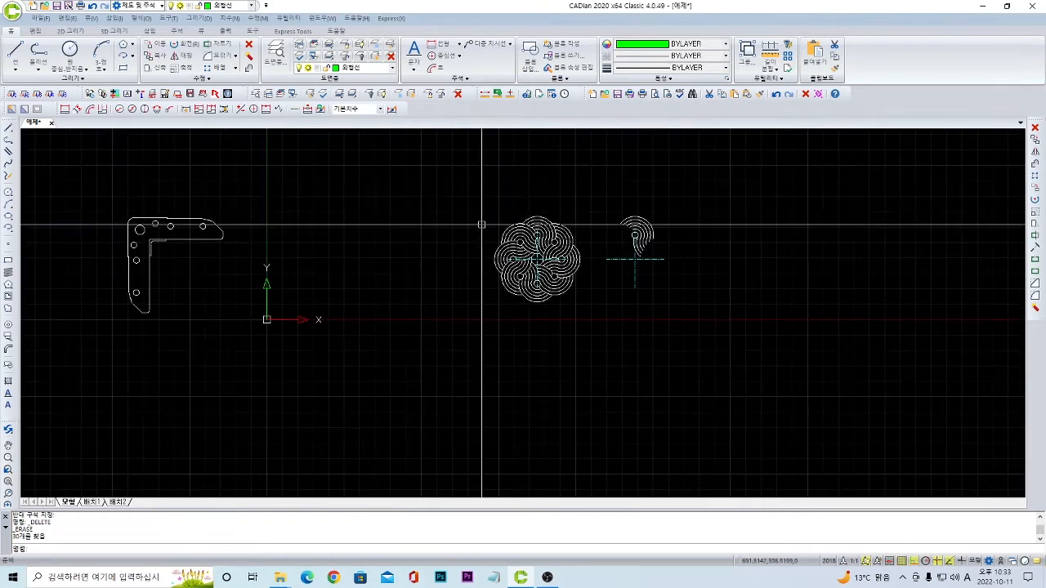
{"action": "middle_click_drag", "start_coordinate": [492, 225], "coordinate": [381, 247]}
{"action": "scroll", "coordinate": [463, 268], "scroll_direction": "up", "scroll_amount": 2}
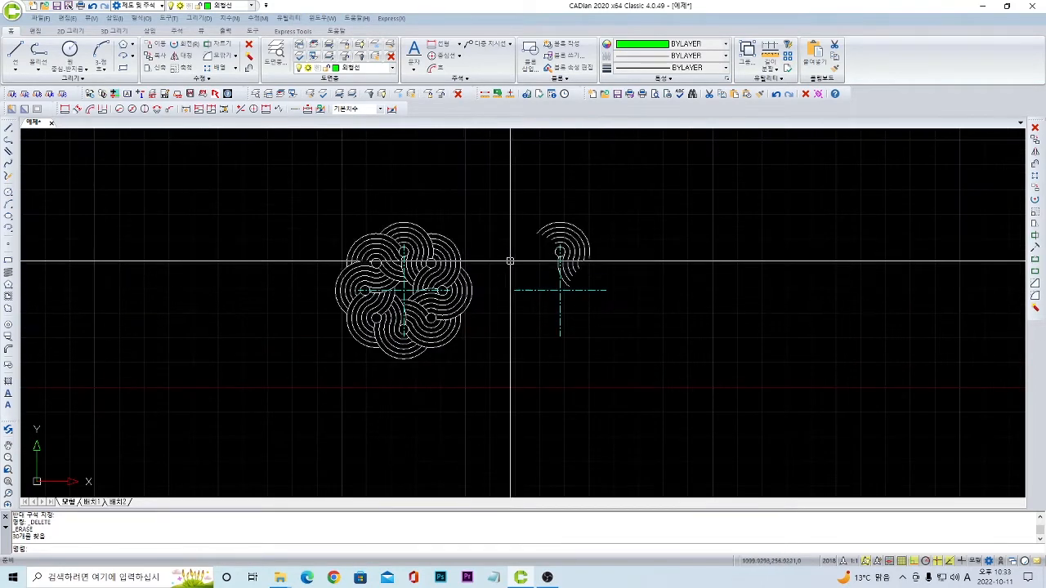
{"action": "scroll", "coordinate": [554, 256], "scroll_direction": "up", "scroll_amount": 3}
{"action": "scroll", "coordinate": [559, 287], "scroll_direction": "down", "scroll_amount": 4}
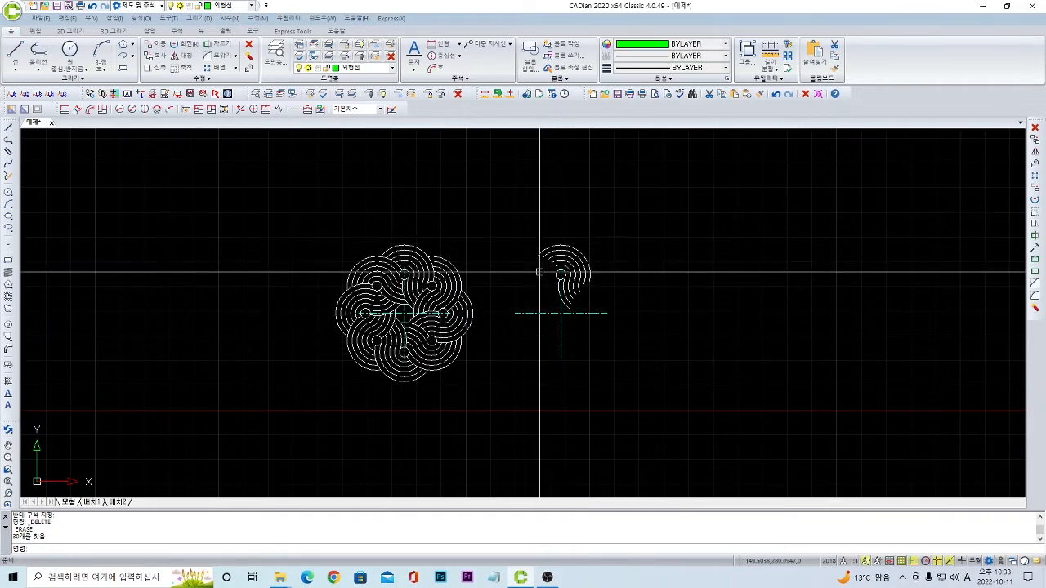
{"action": "scroll", "coordinate": [539, 272], "scroll_direction": "up", "scroll_amount": 2}
Highlight all the arcs and the circle of the single petal motif, and clear the selection.
{"action": "left_click", "coordinate": [517, 200]}
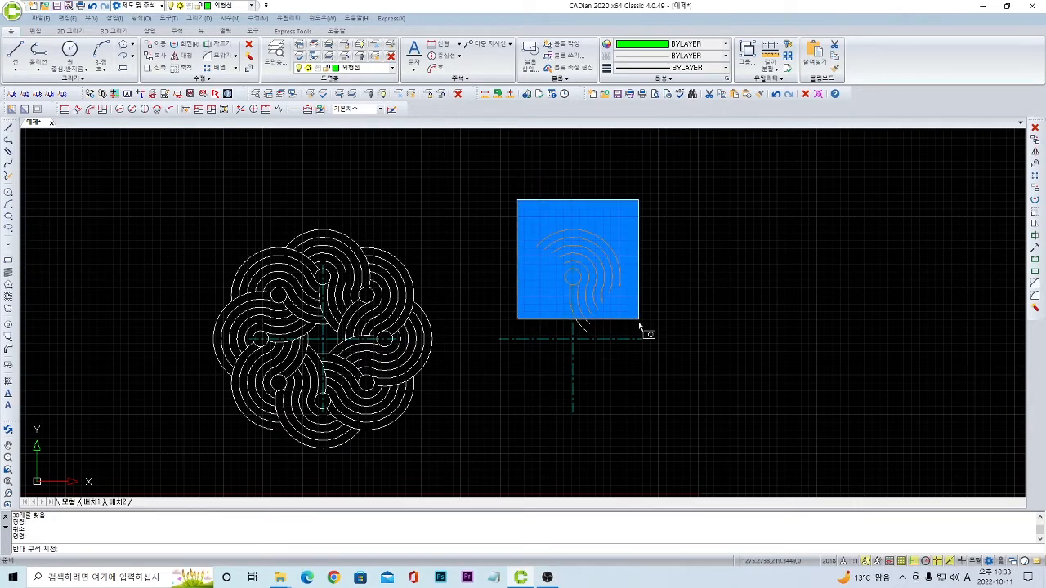
{"action": "left_click", "coordinate": [628, 380]}
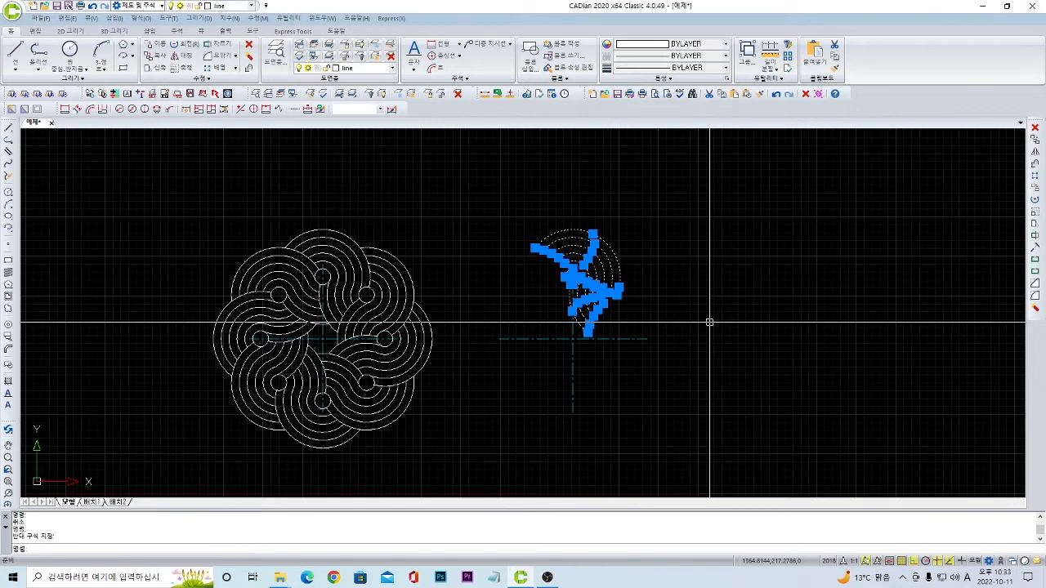
{"action": "key", "text": "Escape"}
{"action": "key", "text": "Escape"}
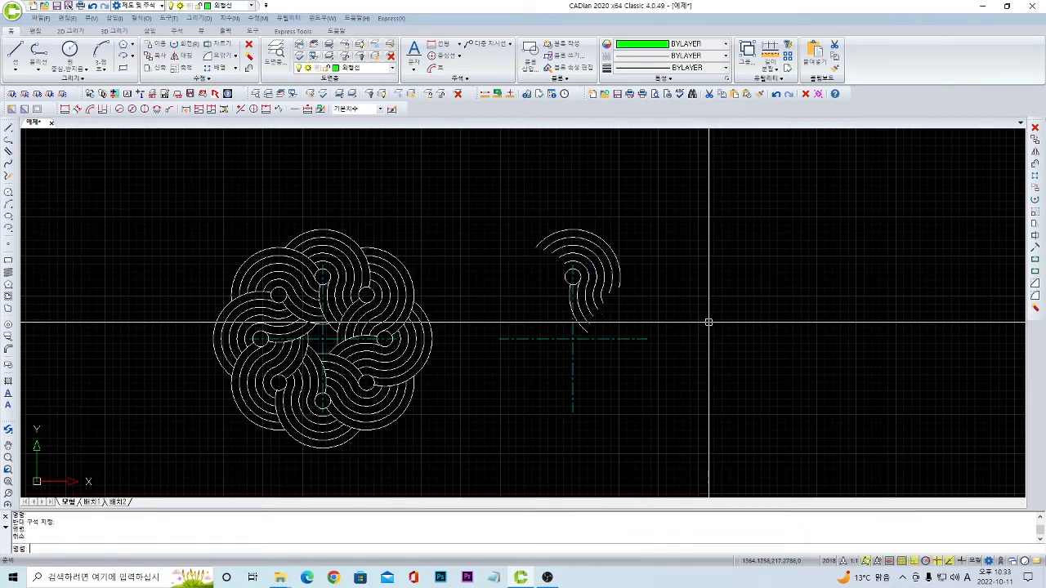
Highlight the petal motif's outer arcs near their lower ends and inspect closely where the curves meet.
{"action": "left_click", "coordinate": [641, 304]}
{"action": "left_click", "coordinate": [605, 281]}
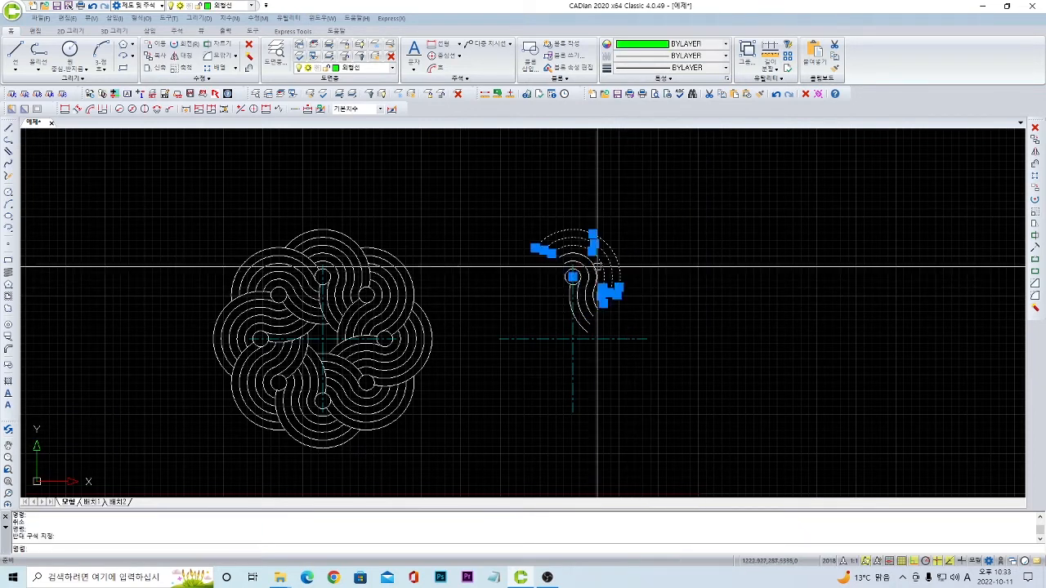
{"action": "scroll", "coordinate": [615, 282], "scroll_direction": "up", "scroll_amount": 5}
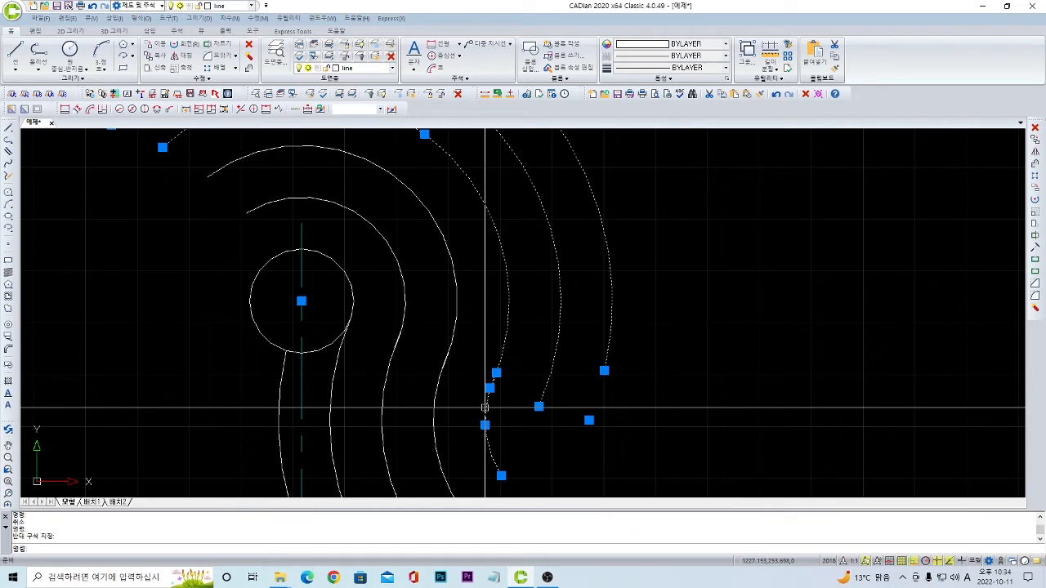
{"action": "key", "text": "Escape"}
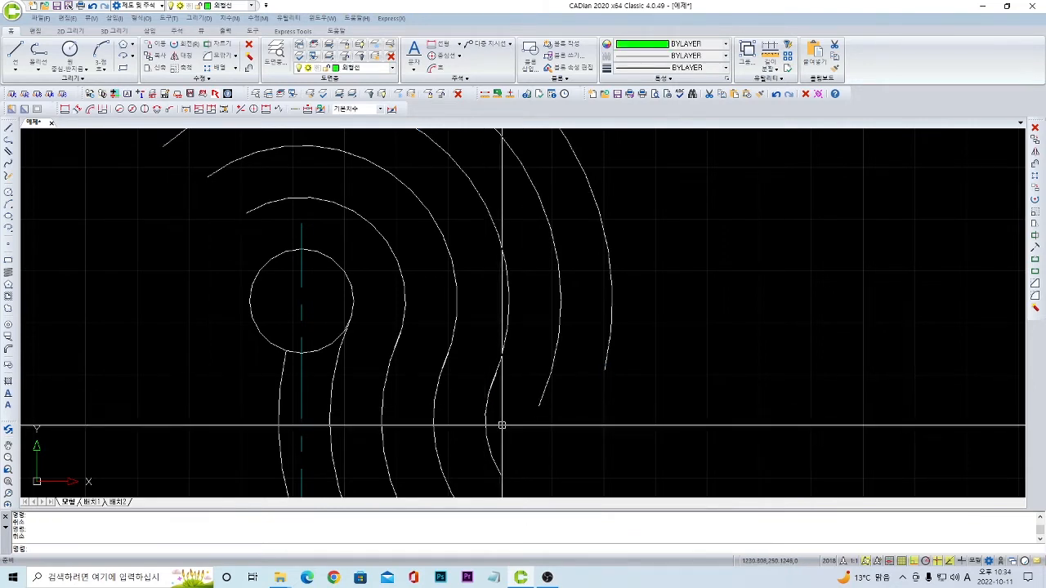
{"action": "scroll", "coordinate": [557, 437], "scroll_direction": "down", "scroll_amount": 2}
{"action": "left_click", "coordinate": [630, 437]}
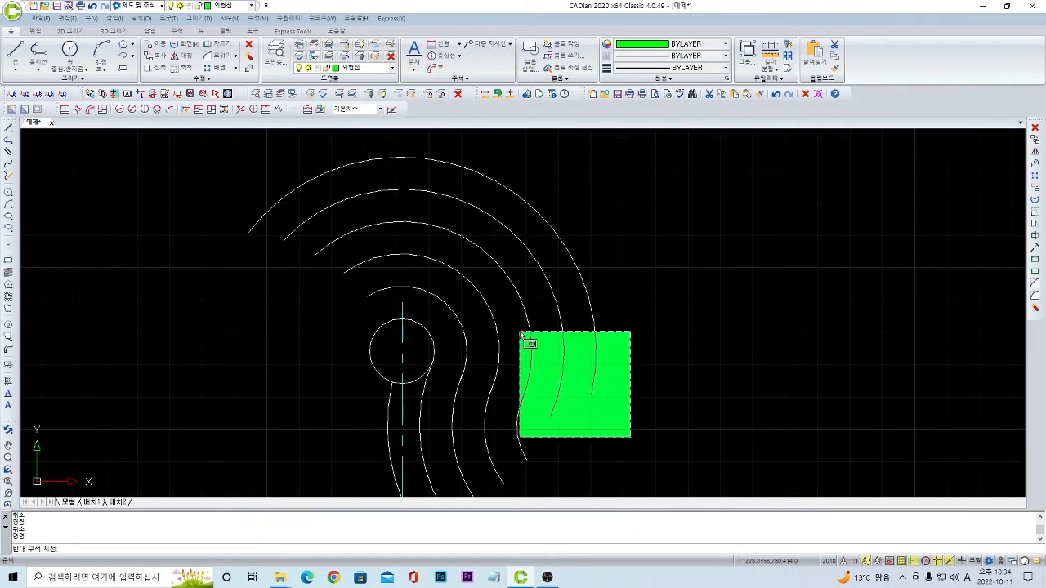
{"action": "left_click", "coordinate": [518, 331]}
{"action": "scroll", "coordinate": [523, 381], "scroll_direction": "up", "scroll_amount": 4}
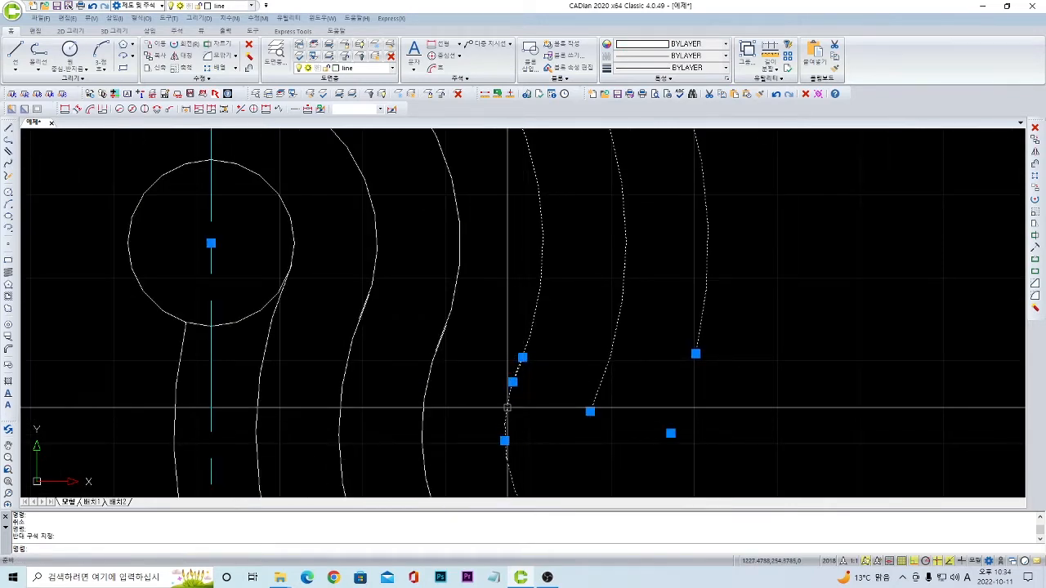
Try removing a single arc from a selection of the petal motif's outer arcs, and clear the selection.
{"action": "left_click", "coordinate": [507, 406], "text": "shift"}
{"action": "key", "text": "Escape"}
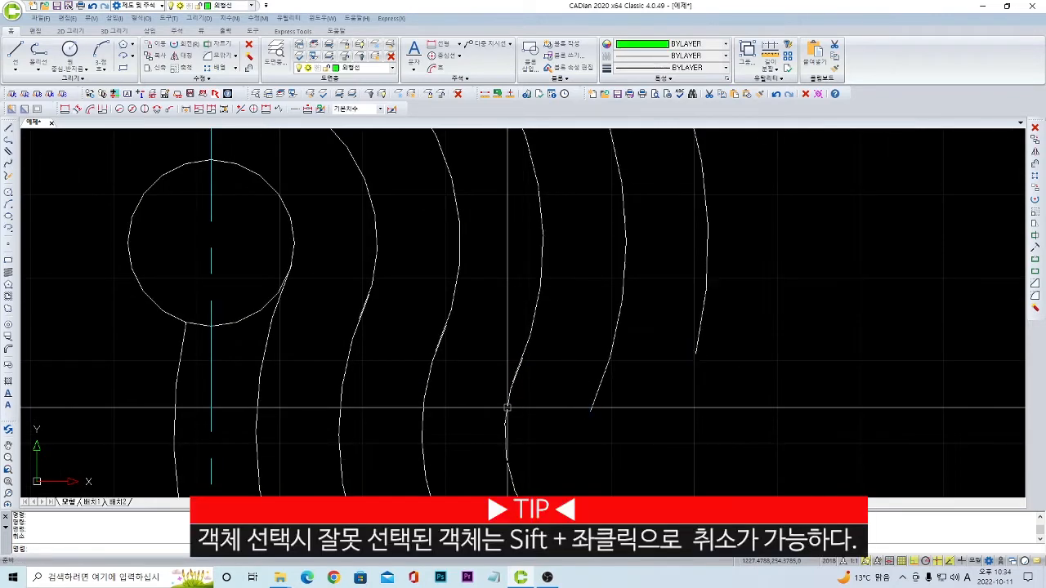
{"action": "scroll", "coordinate": [507, 407], "scroll_direction": "down", "scroll_amount": 3}
{"action": "left_click", "coordinate": [702, 447]}
{"action": "left_click", "coordinate": [392, 309]}
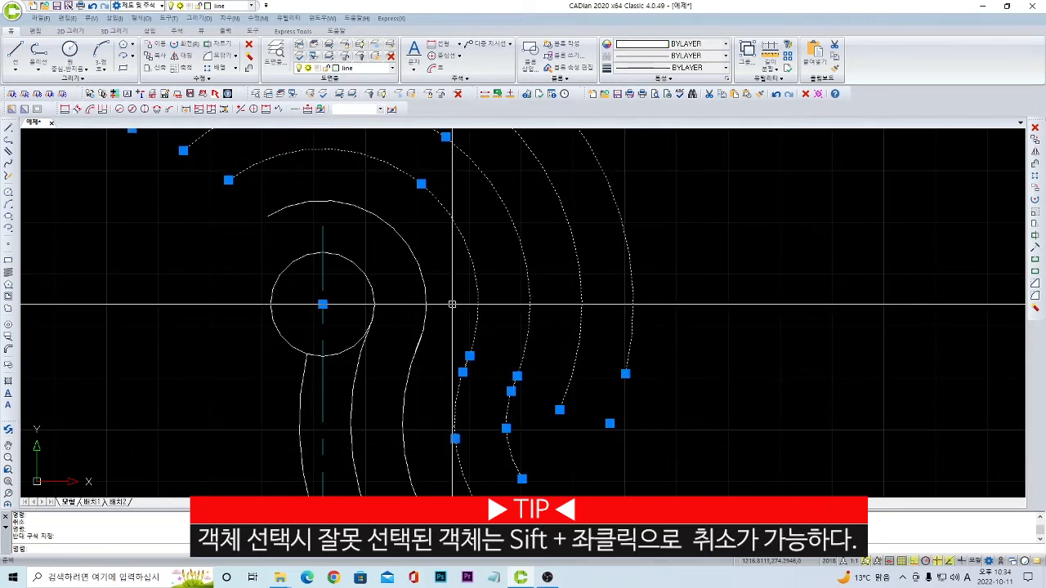
{"action": "left_click", "coordinate": [445, 211], "text": "shift"}
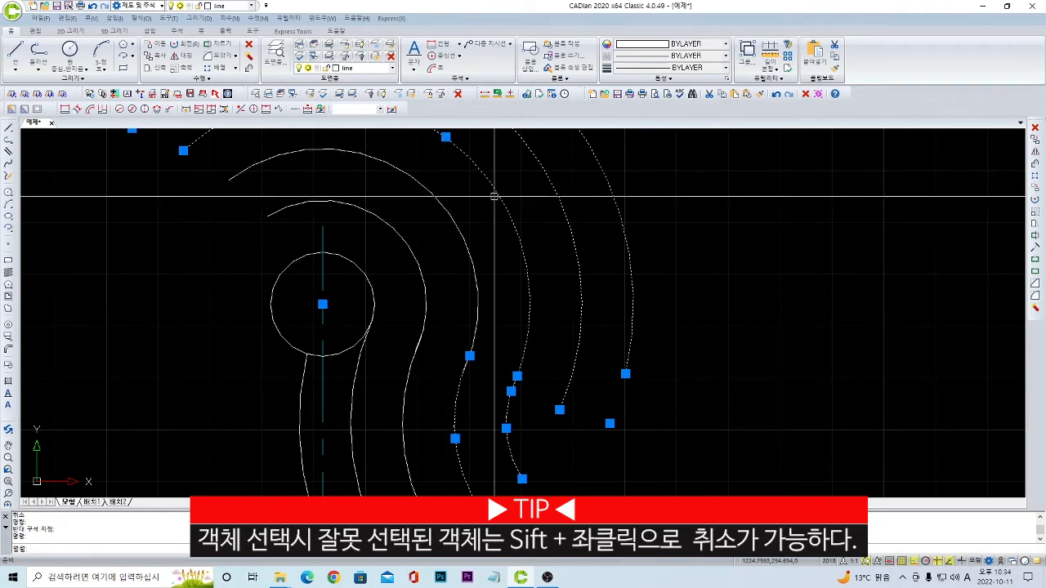
{"action": "scroll", "coordinate": [494, 194], "scroll_direction": "down", "scroll_amount": 5}
{"action": "key", "text": "Escape"}
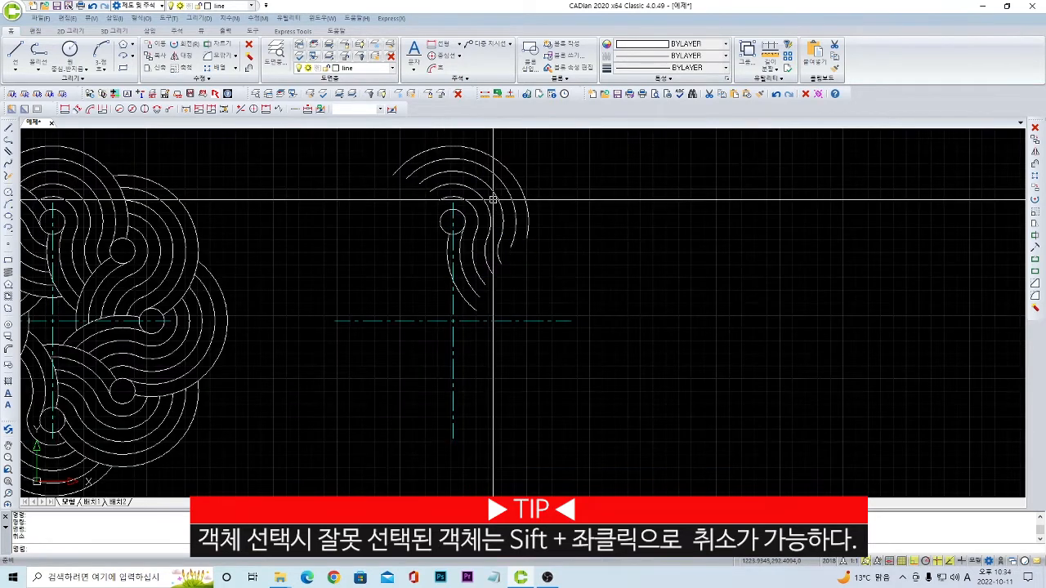
Select all the arcs and the small circle of the petal motif, leaving out the centrelines.
{"action": "middle_click_drag", "start_coordinate": [461, 196], "coordinate": [480, 248]}
{"action": "left_click", "coordinate": [383, 147]}
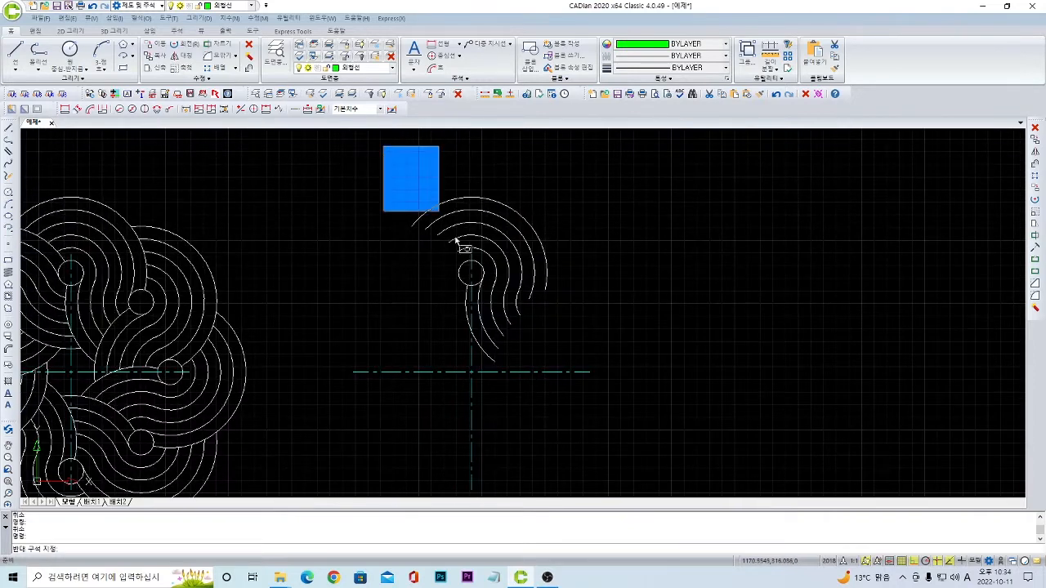
{"action": "left_click", "coordinate": [568, 415]}
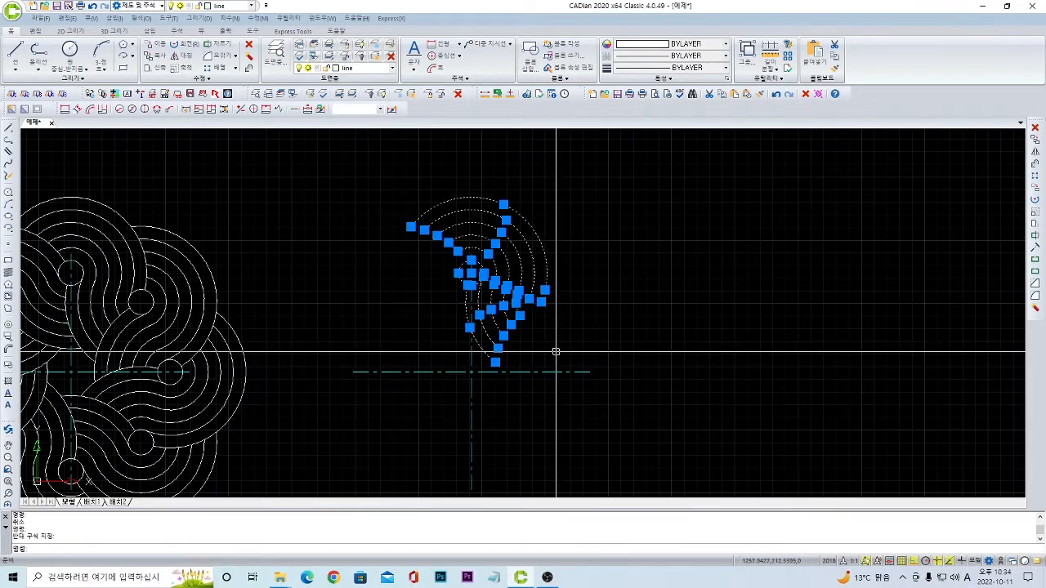
{"action": "scroll", "coordinate": [487, 328], "scroll_direction": "down", "scroll_amount": 3}
{"action": "left_click", "coordinate": [480, 310]}
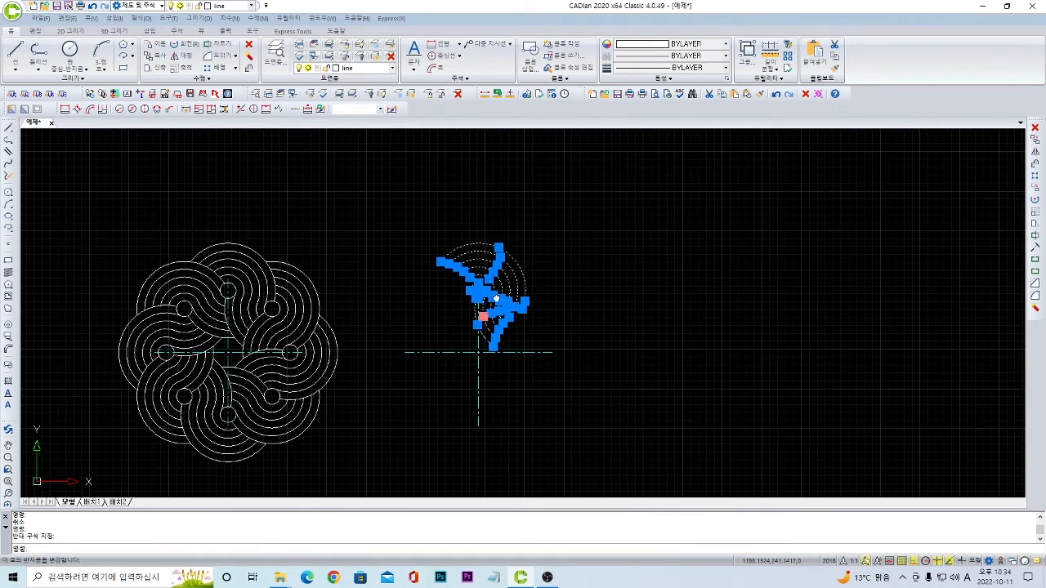
{"action": "scroll", "coordinate": [492, 283], "scroll_direction": "up", "scroll_amount": 2}
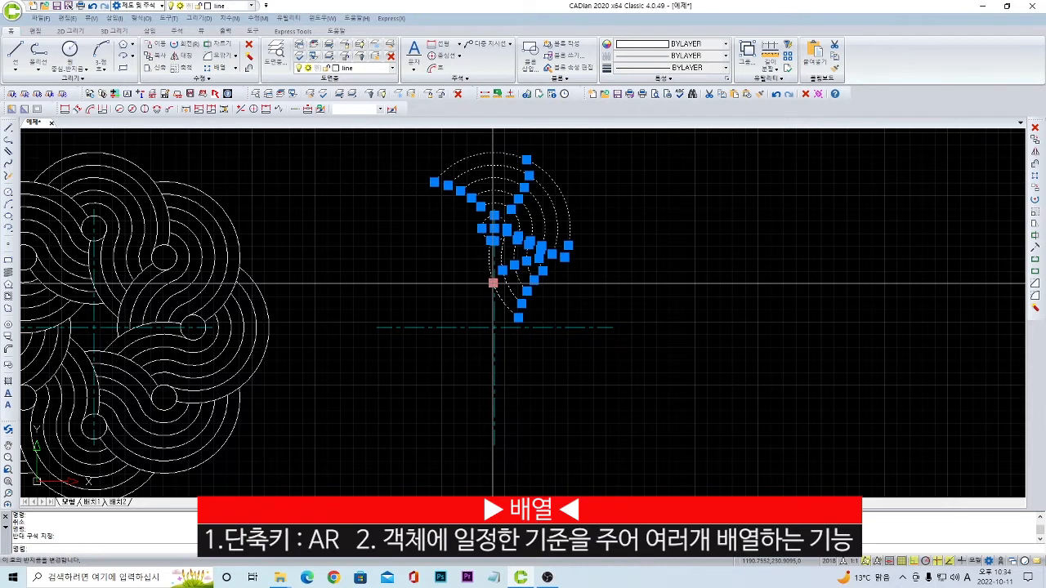
Array the selected petal motif in a polar pattern of 8 items over 360 degrees around the intersection of its centrelines.
{"action": "type", "text": "AR"}
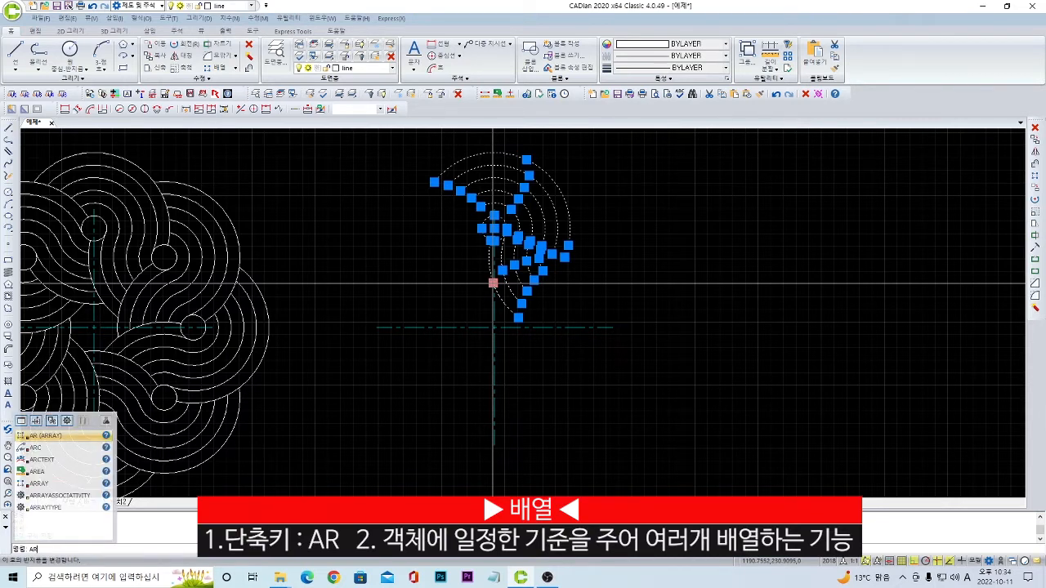
{"action": "key", "text": "Return"}
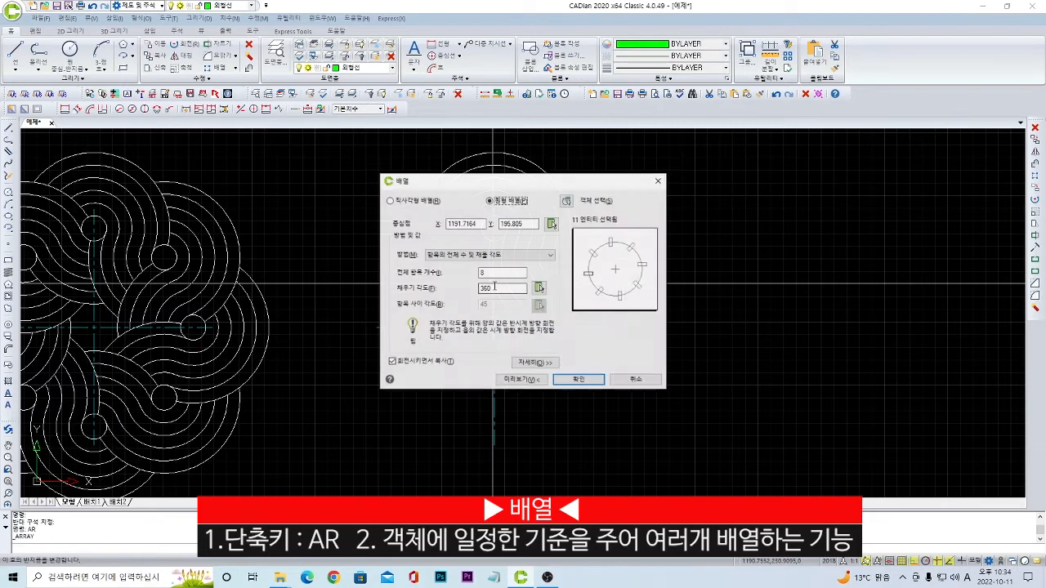
{"action": "left_click", "coordinate": [403, 203]}
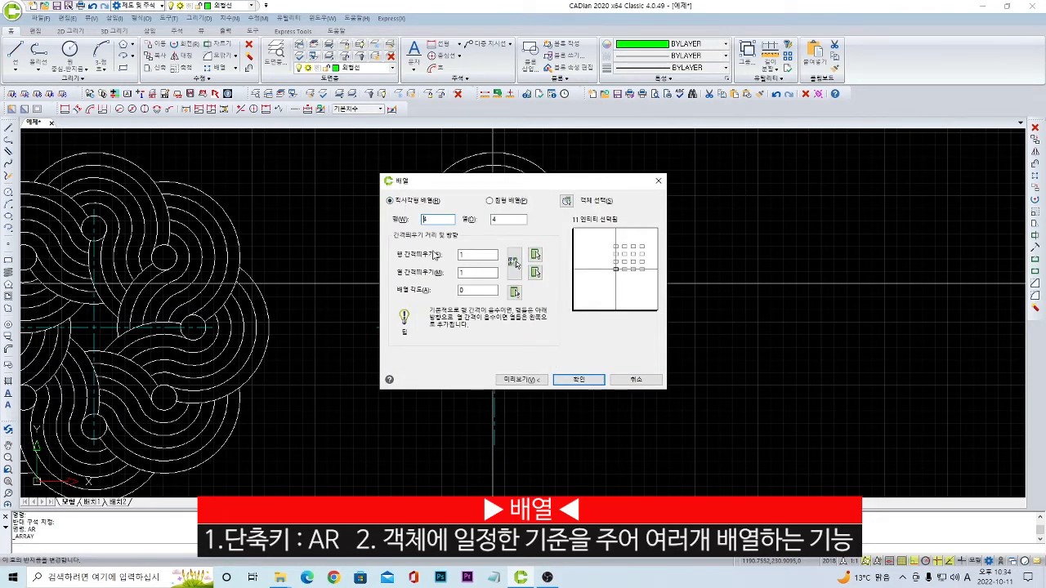
{"action": "left_click", "coordinate": [490, 201]}
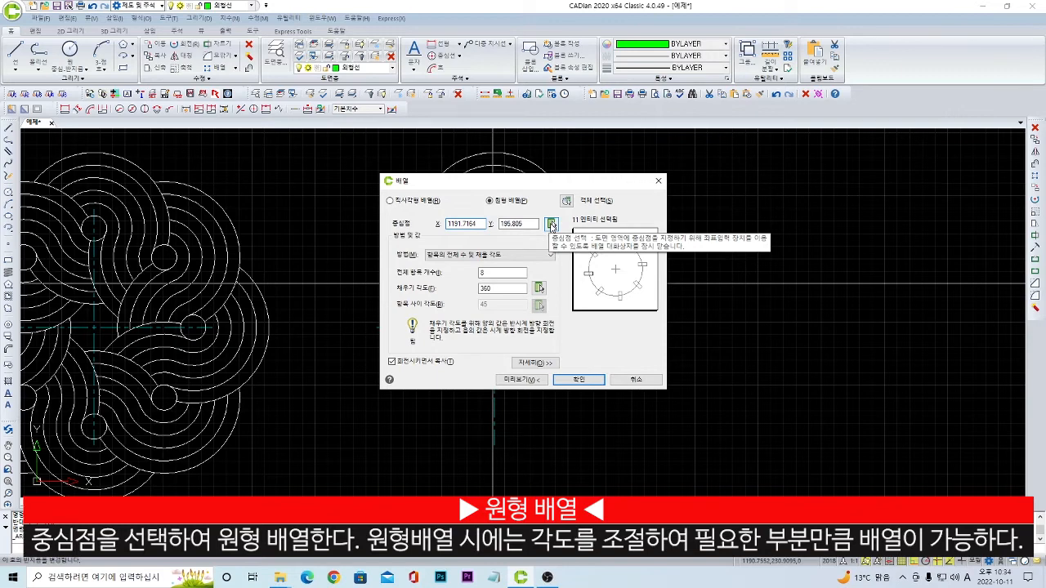
{"action": "left_click", "coordinate": [552, 225]}
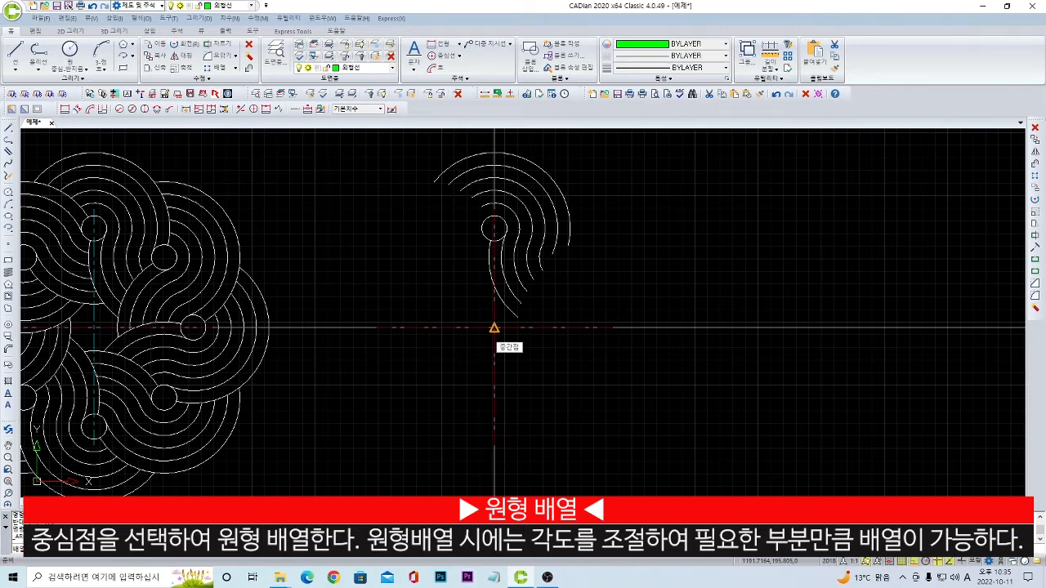
{"action": "left_click", "coordinate": [494, 328]}
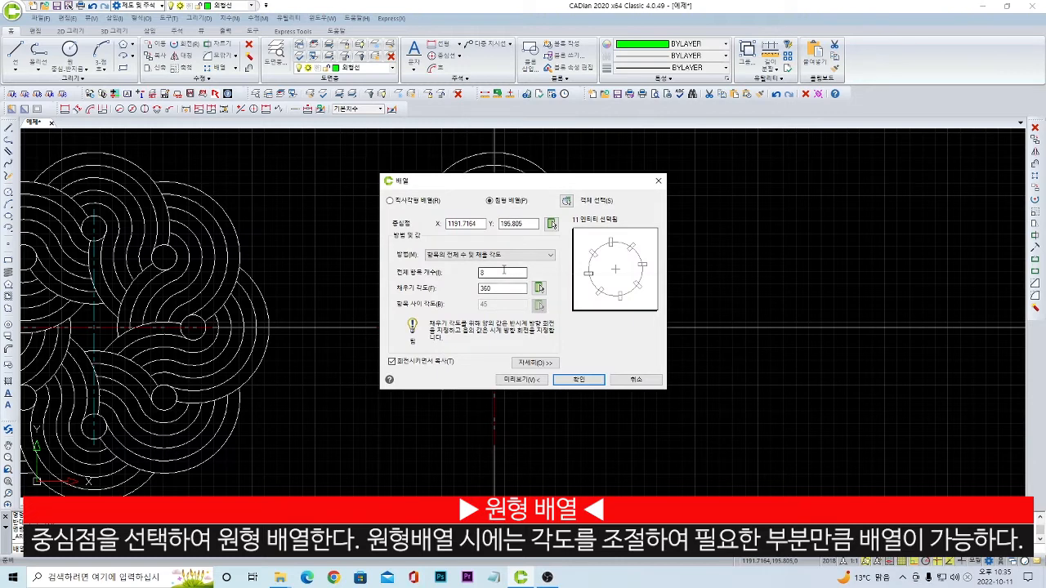
{"action": "left_click_drag", "start_coordinate": [500, 273], "coordinate": [473, 276]}
{"action": "left_click", "coordinate": [578, 380]}
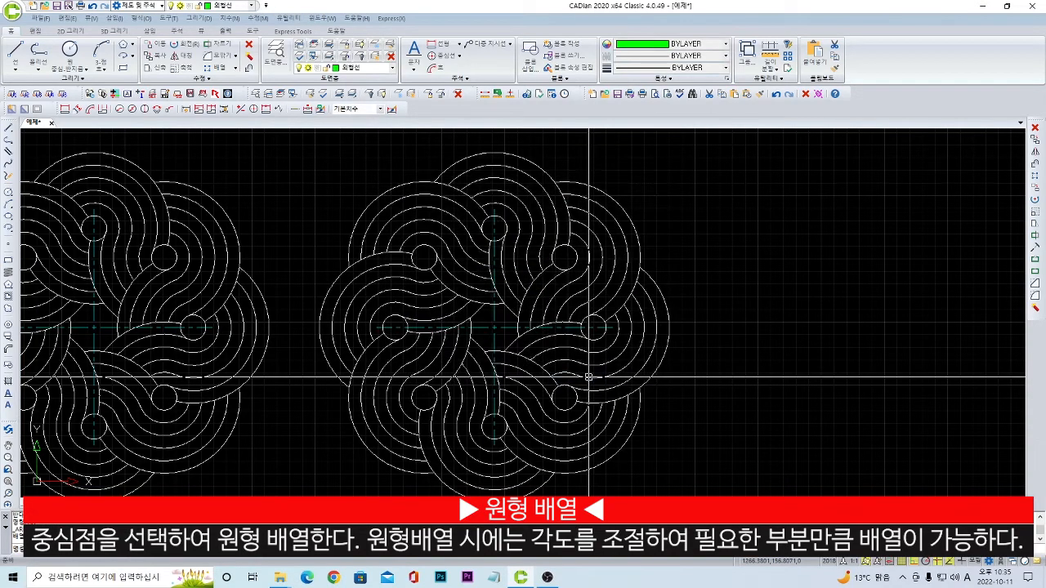
Select the whole newly arrayed circular pattern with its centrelines and set up a rectangular array for it.
{"action": "scroll", "coordinate": [564, 350], "scroll_direction": "down", "scroll_amount": 2}
{"action": "middle_click_drag", "start_coordinate": [524, 321], "coordinate": [546, 280]}
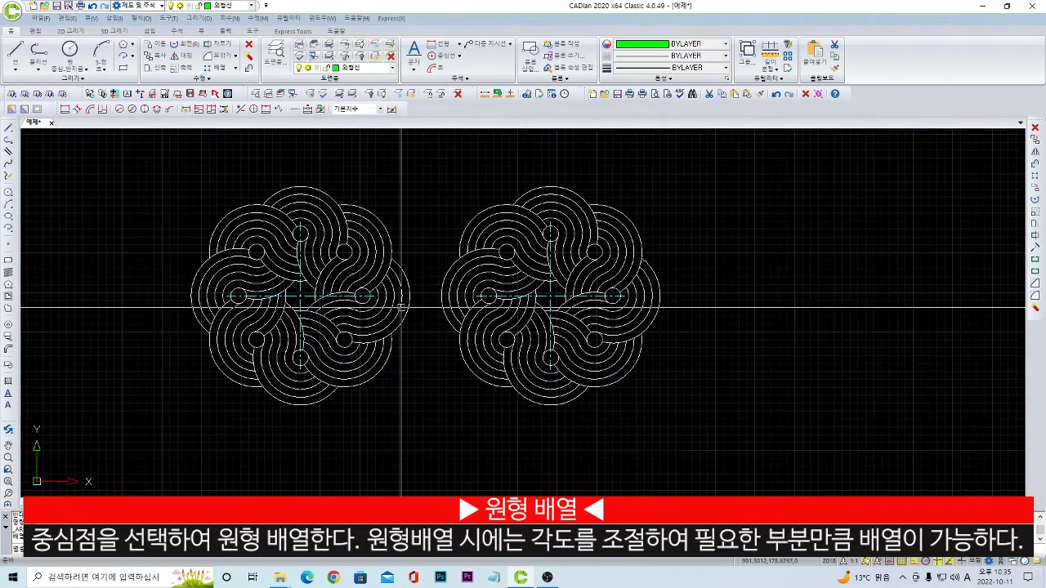
{"action": "scroll", "coordinate": [325, 310], "scroll_direction": "down", "scroll_amount": 3}
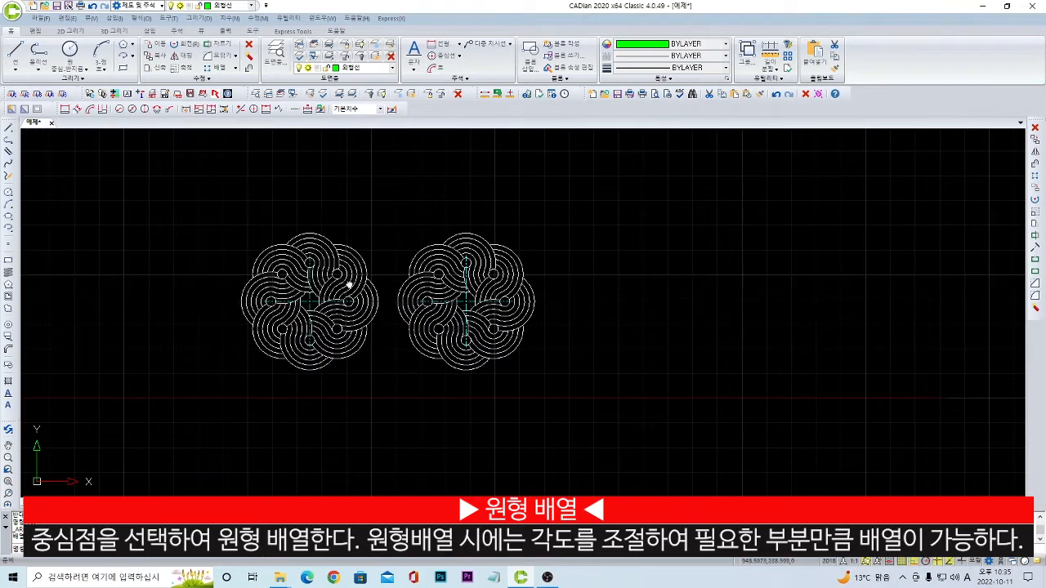
{"action": "middle_click_drag", "start_coordinate": [350, 285], "coordinate": [431, 333]}
{"action": "middle_click_drag", "start_coordinate": [433, 287], "coordinate": [385, 254]}
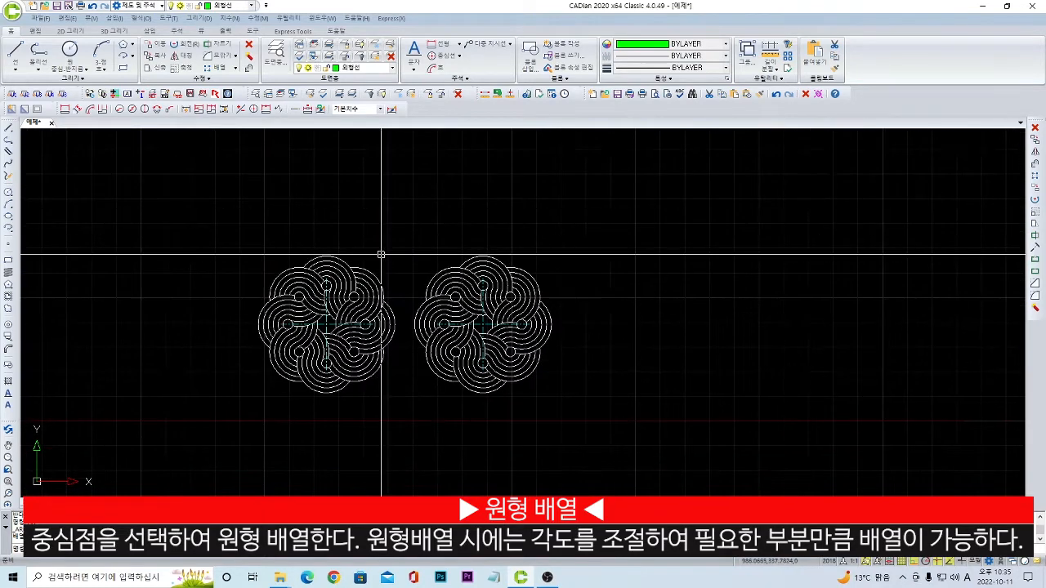
{"action": "left_click_drag", "start_coordinate": [603, 417], "coordinate": [410, 215]}
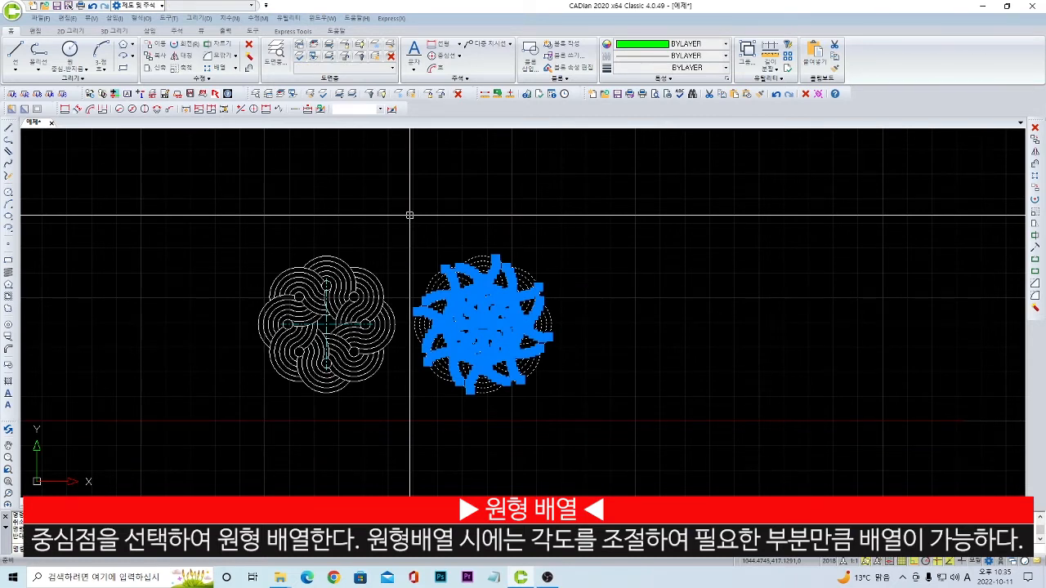
{"action": "type", "text": "ra"}
{"action": "key", "text": "BackSpace"}
{"action": "key", "text": "BackSpace"}
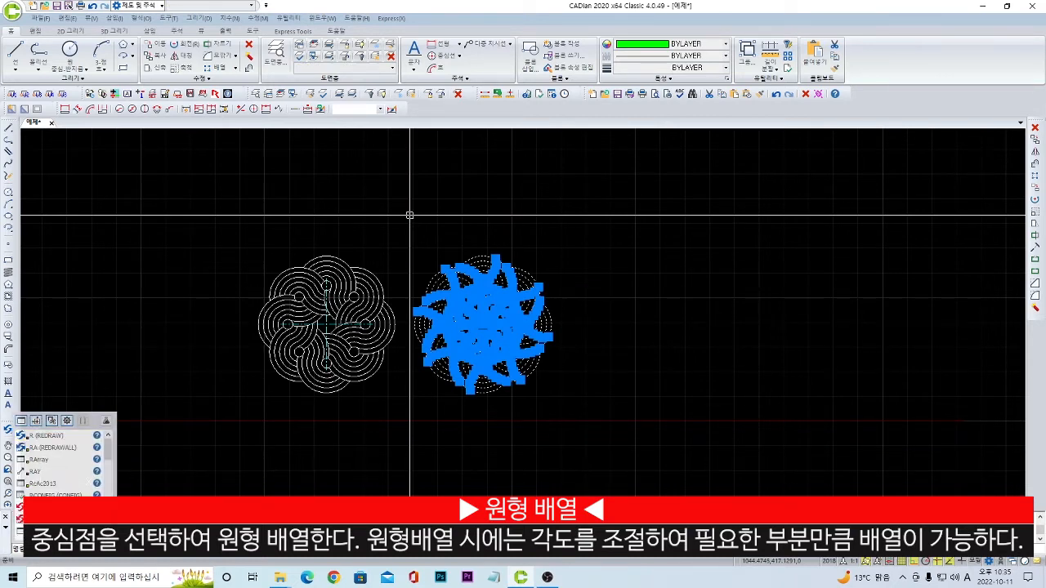
{"action": "type", "text": "ar"}
{"action": "key", "text": "Return"}
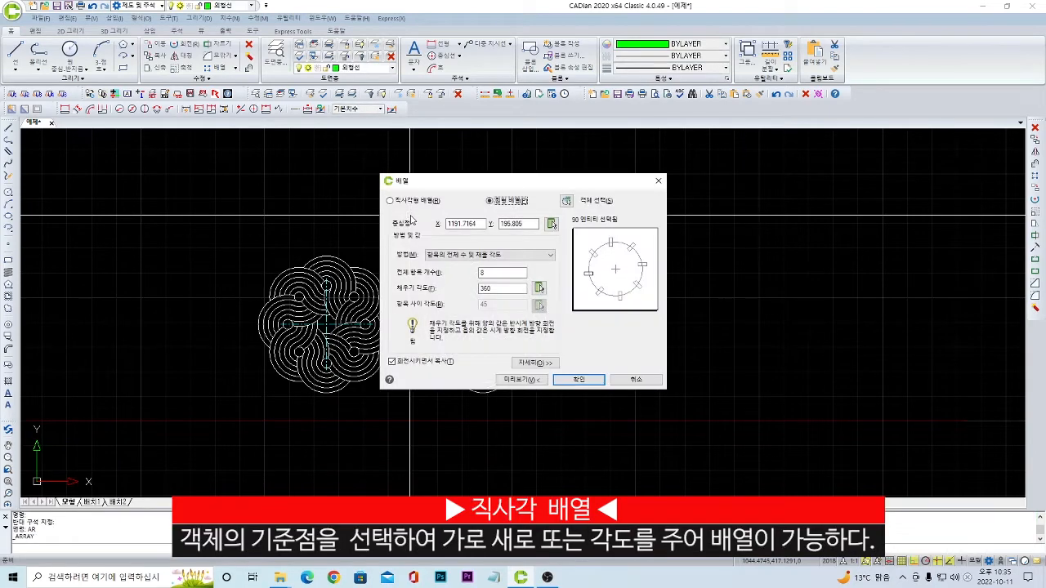
{"action": "left_click", "coordinate": [406, 201]}
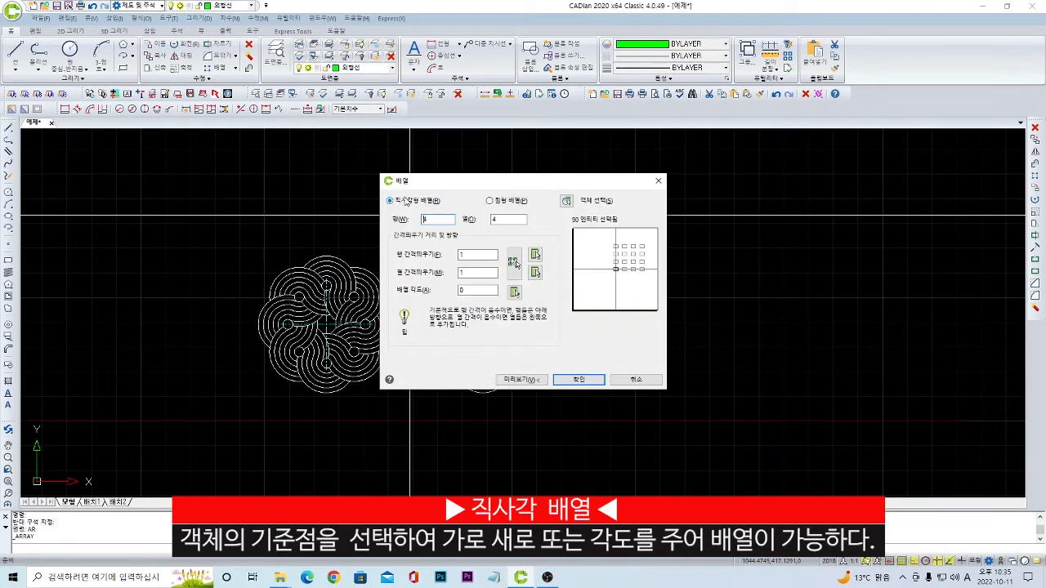
Try 2 rows and 3 columns for the rectangular array.
{"action": "double_click", "coordinate": [425, 220]}
{"action": "double_click", "coordinate": [494, 219]}
{"action": "left_click", "coordinate": [445, 220]}
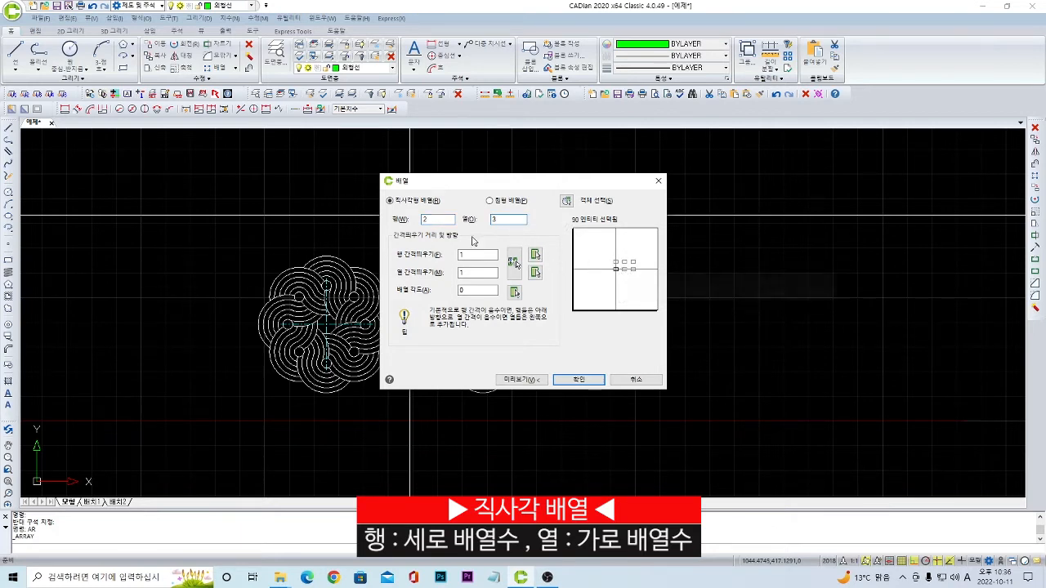
Set the rectangular array to 5 rows and 4 columns, with row and column spacing of 100.
{"action": "left_click_drag", "start_coordinate": [436, 219], "coordinate": [406, 225]}
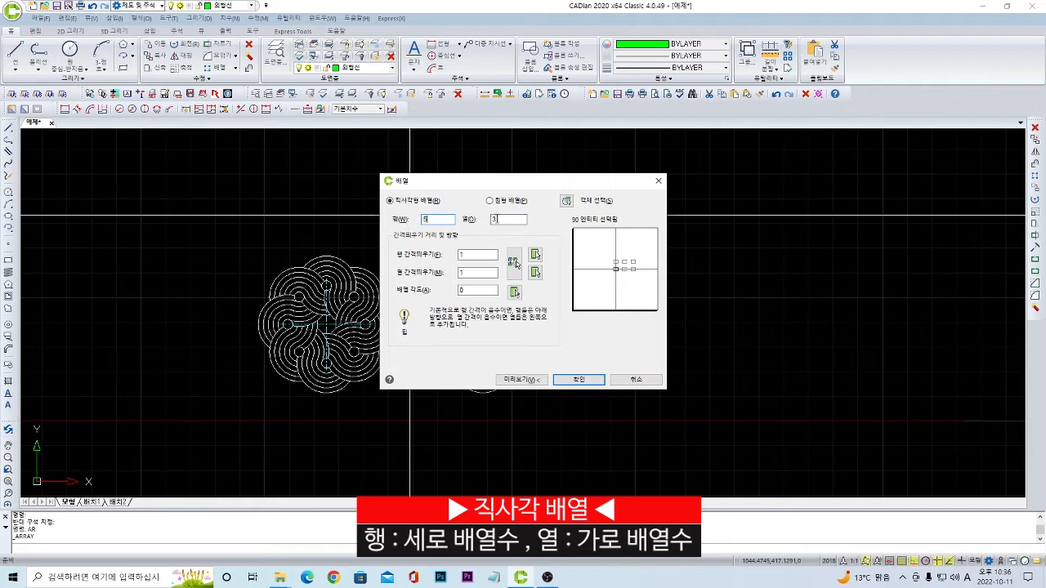
{"action": "left_click_drag", "start_coordinate": [505, 219], "coordinate": [482, 220]}
{"action": "double_click", "coordinate": [445, 220]}
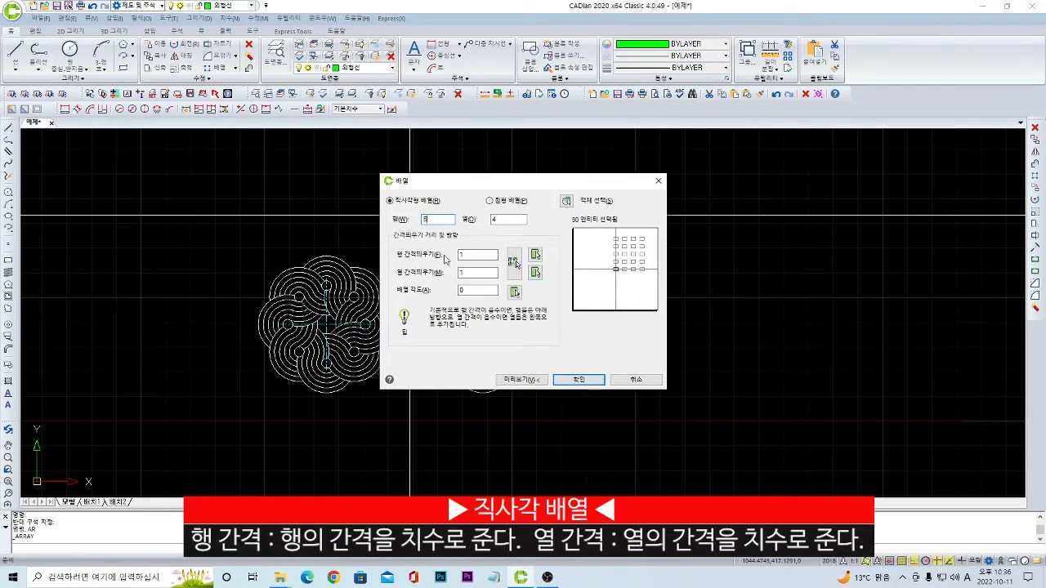
{"action": "left_click_drag", "start_coordinate": [467, 255], "coordinate": [446, 254]}
{"action": "left_click_drag", "start_coordinate": [485, 272], "coordinate": [459, 275]}
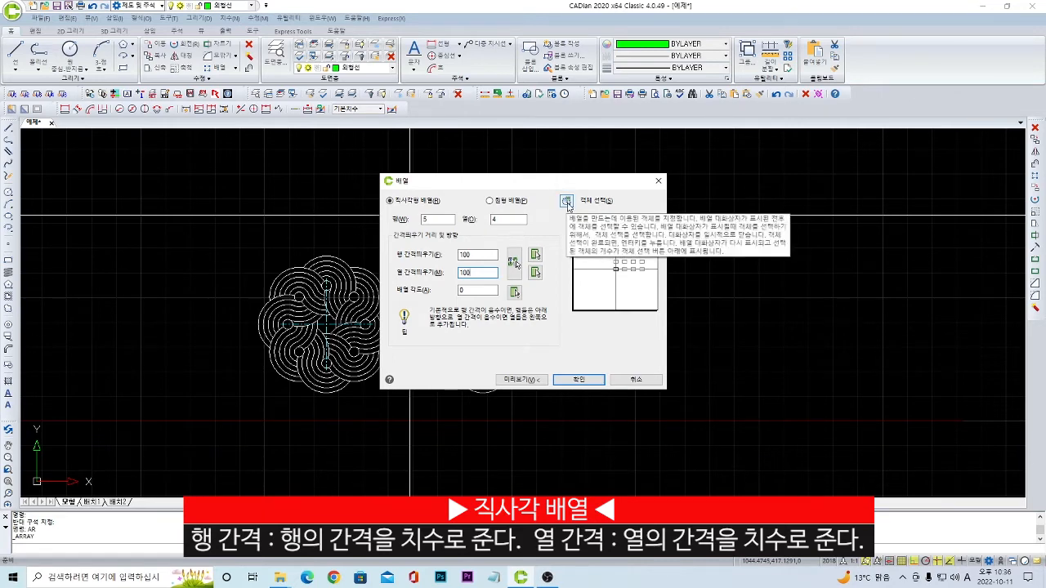
Reselect the newly arrayed circular pattern and its centrelines as the objects for the rectangular array.
{"action": "left_click", "coordinate": [567, 206]}
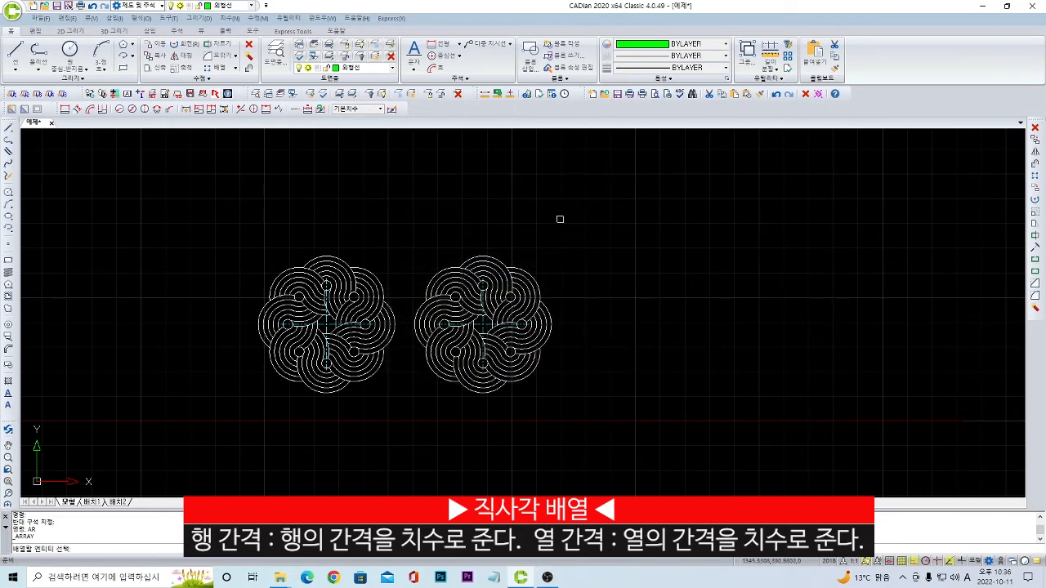
{"action": "left_click", "coordinate": [587, 416]}
{"action": "left_click", "coordinate": [412, 209]}
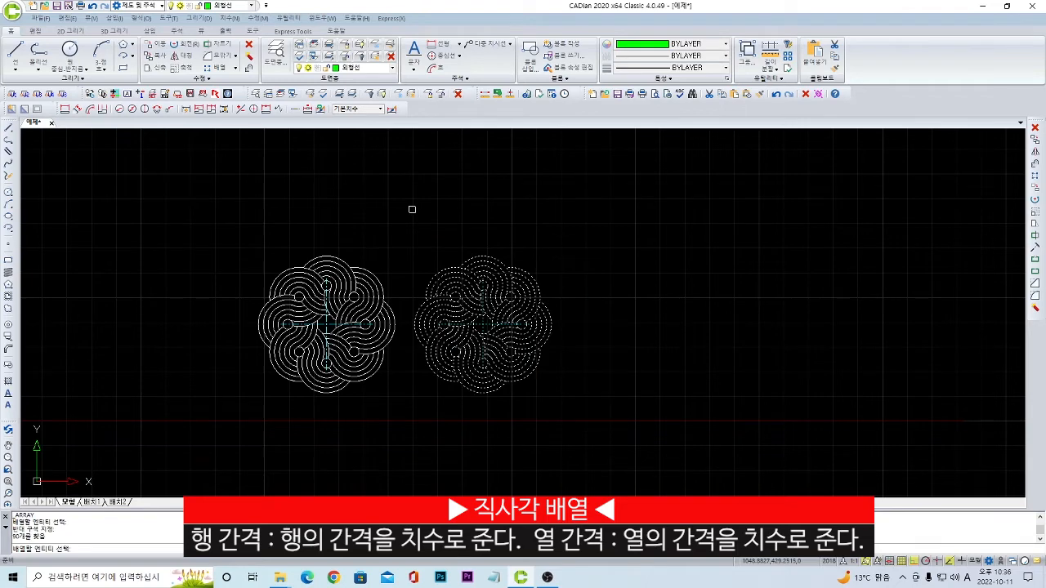
{"action": "key", "text": "Return"}
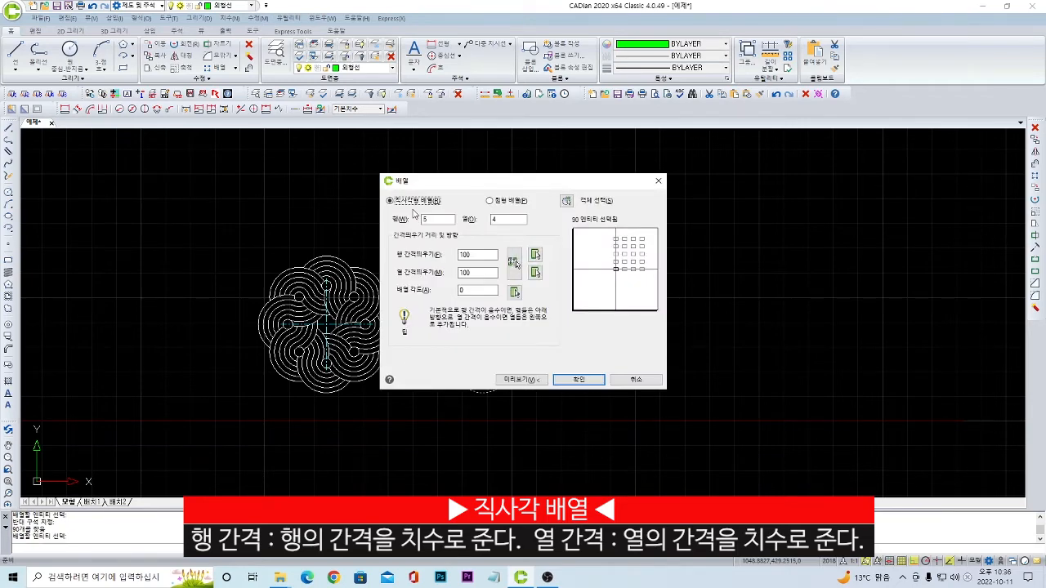
Set the row and column spacing to 500 and create the rectangular array of the circular pattern.
{"action": "left_click_drag", "start_coordinate": [480, 253], "coordinate": [439, 250]}
{"action": "type", "text": "50"}
{"action": "left_click_drag", "start_coordinate": [483, 274], "coordinate": [441, 271]}
{"action": "type", "text": "50"}
{"action": "left_click", "coordinate": [576, 380]}
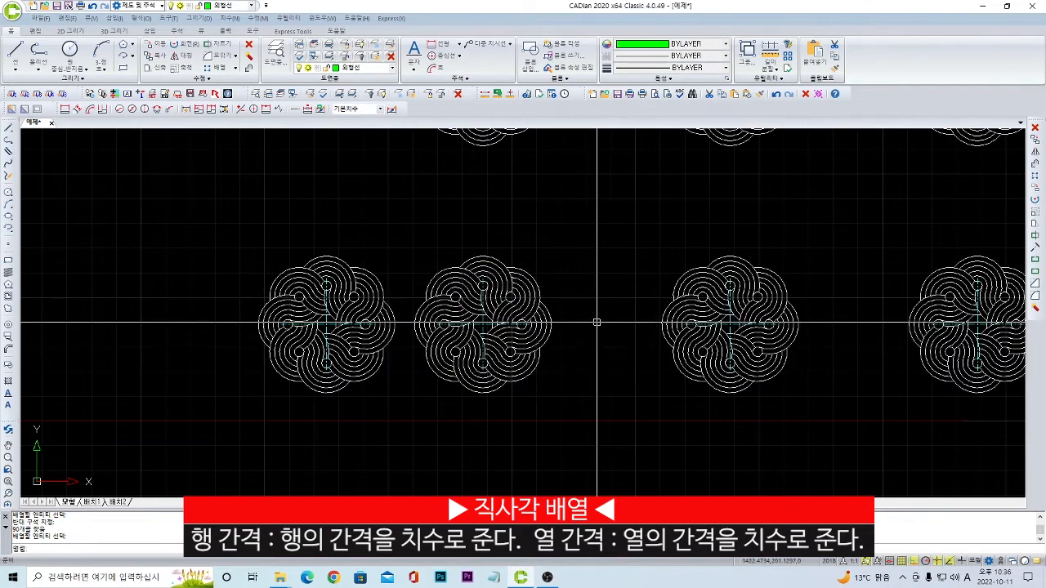
Add a linear dimension between the centres of the first two arrayed circular patterns in the lowest row.
{"action": "scroll", "coordinate": [597, 323], "scroll_direction": "down", "scroll_amount": 5}
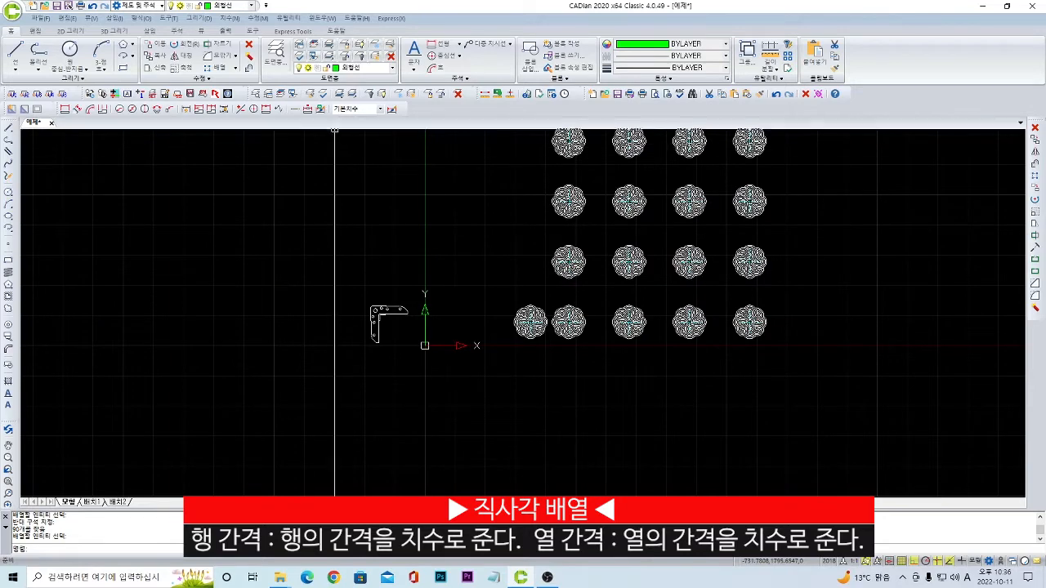
{"action": "type", "text": "dli"}
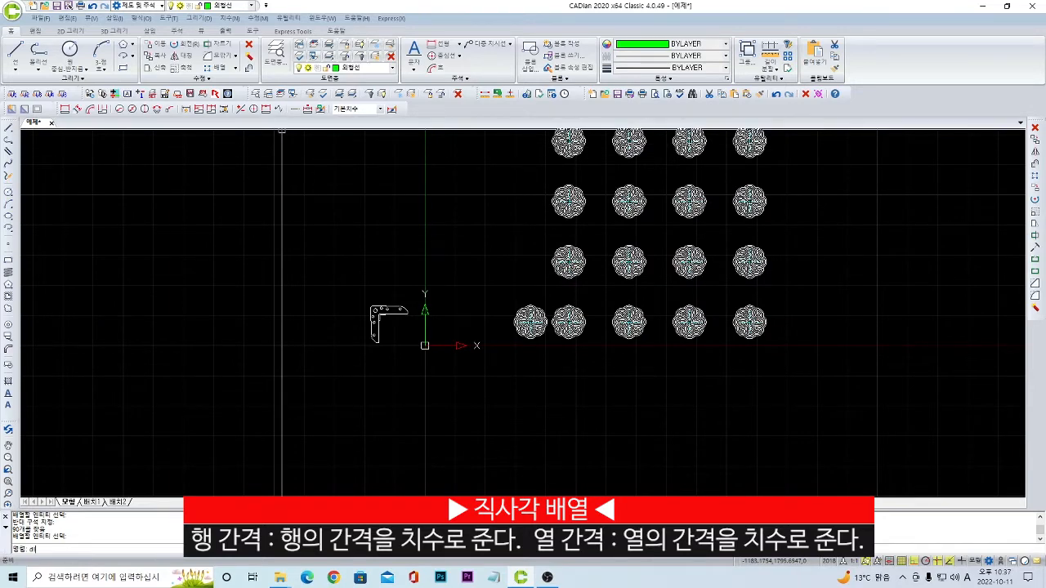
{"action": "key", "text": "Return"}
{"action": "scroll", "coordinate": [613, 325], "scroll_direction": "up", "scroll_amount": 7}
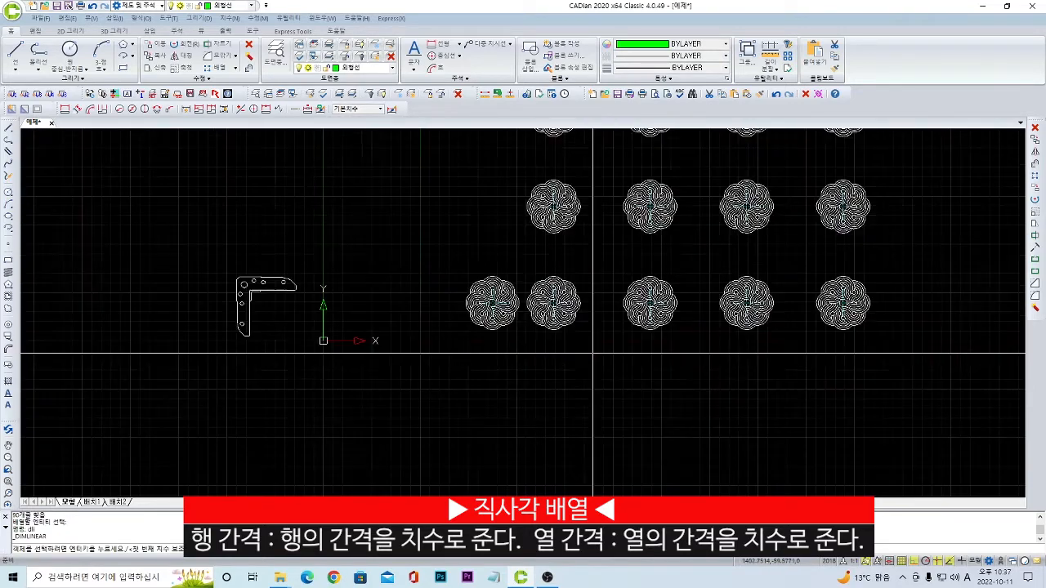
{"action": "scroll", "coordinate": [467, 317], "scroll_direction": "up", "scroll_amount": 5}
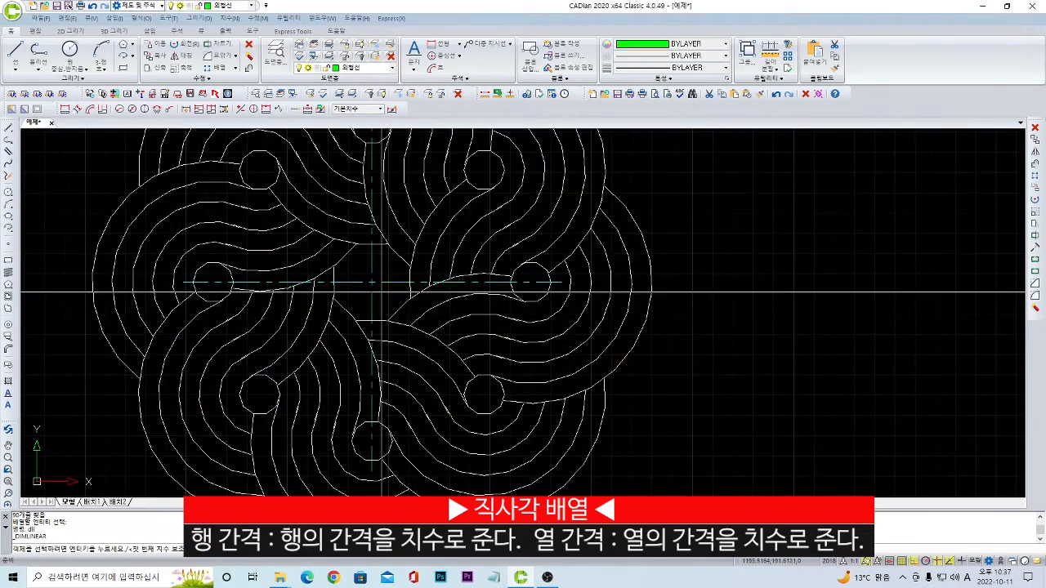
{"action": "left_click", "coordinate": [372, 282]}
{"action": "scroll", "coordinate": [371, 282], "scroll_direction": "down", "scroll_amount": 5}
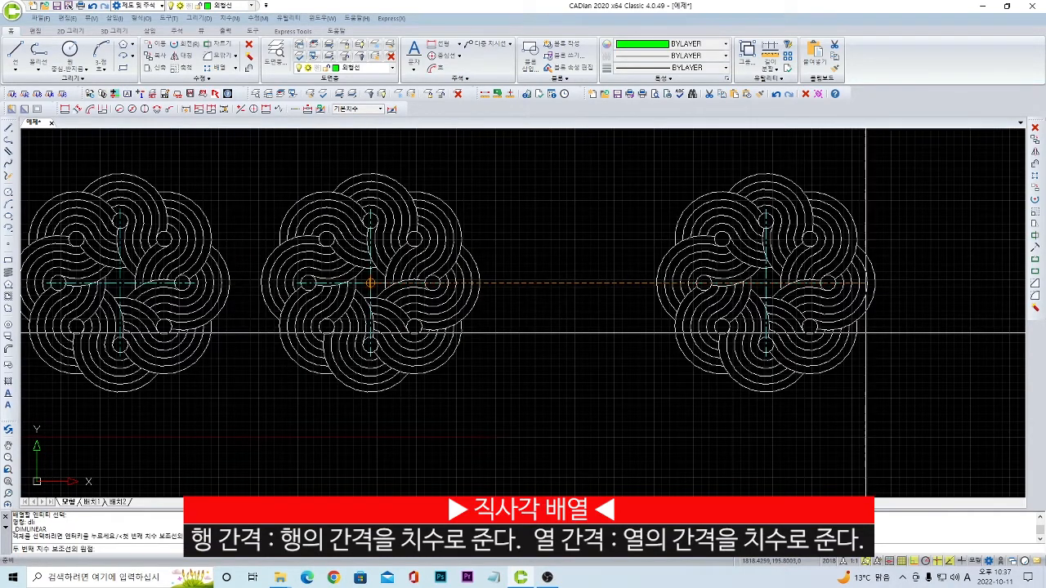
{"action": "left_click", "coordinate": [765, 282]}
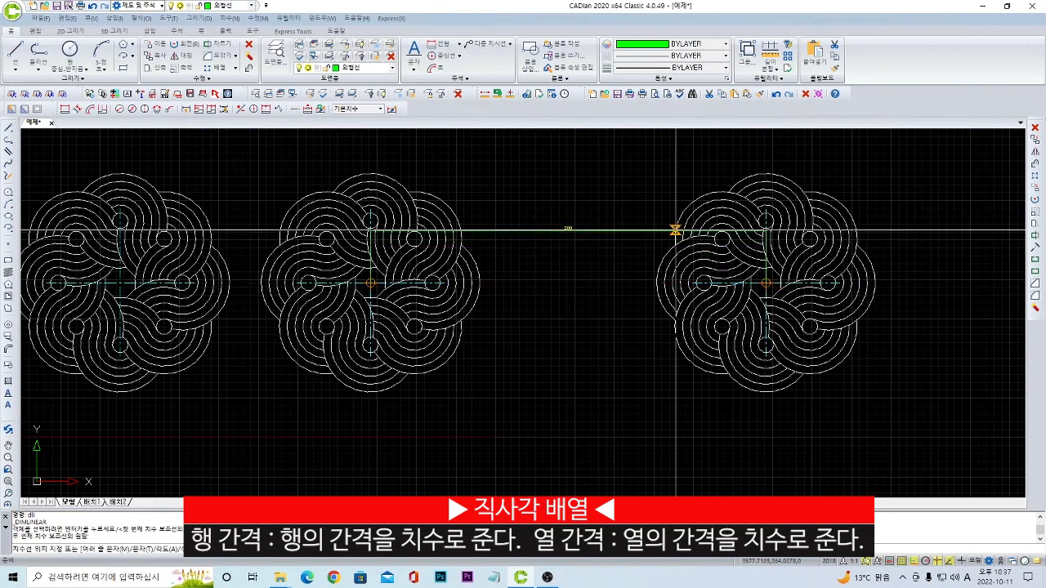
{"action": "scroll", "coordinate": [584, 212], "scroll_direction": "up", "scroll_amount": 1}
{"action": "left_click", "coordinate": [581, 222]}
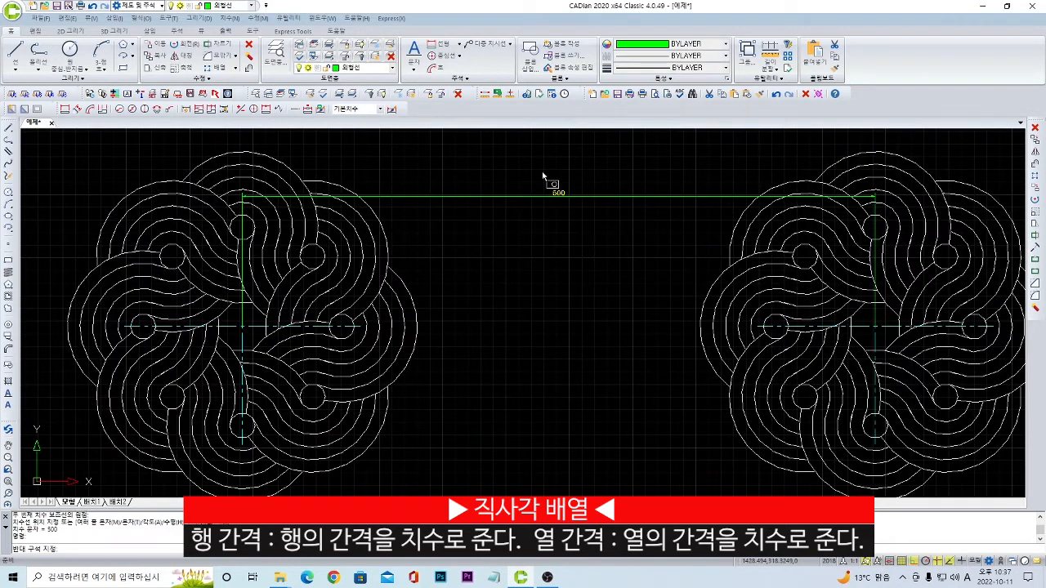
Delete the centre-to-centre dimension and undo the rectangular array of the circular pattern.
{"action": "left_click", "coordinate": [543, 172]}
{"action": "key", "text": "Delete"}
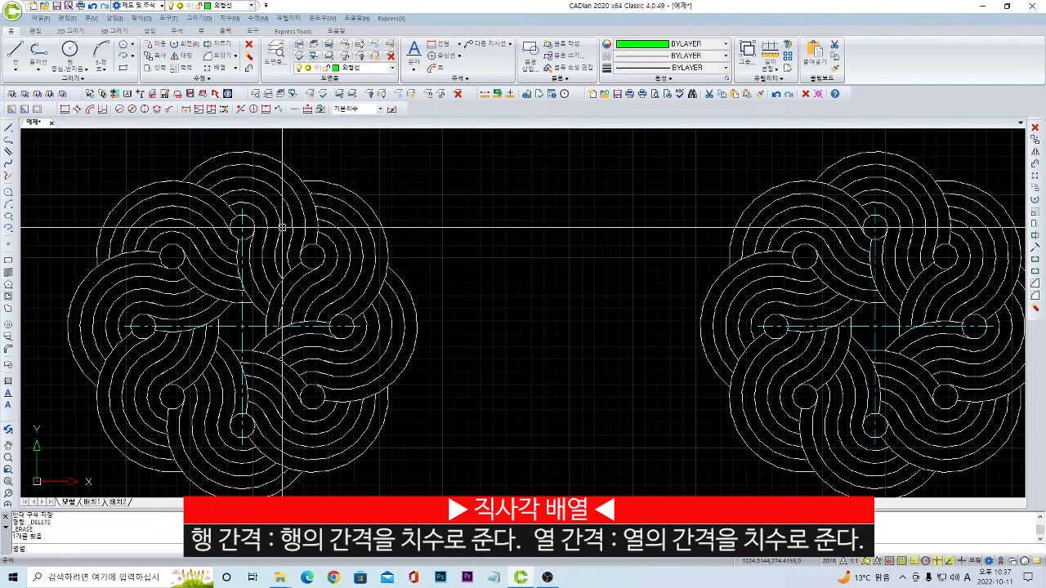
{"action": "scroll", "coordinate": [539, 190], "scroll_direction": "down", "scroll_amount": 1}
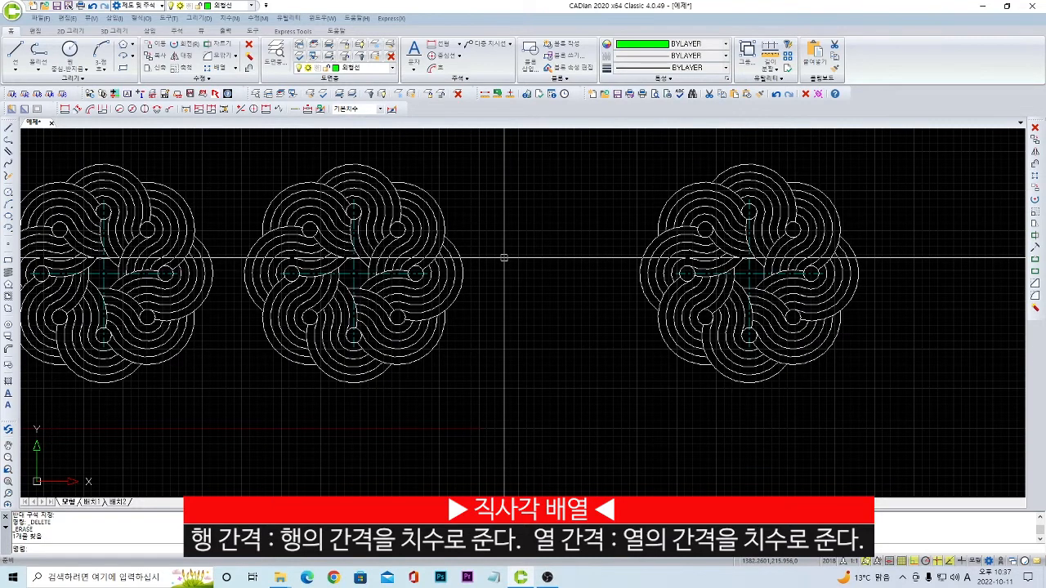
{"action": "scroll", "coordinate": [504, 258], "scroll_direction": "up", "scroll_amount": 1}
{"action": "scroll", "coordinate": [504, 258], "scroll_direction": "down", "scroll_amount": 4}
{"action": "scroll", "coordinate": [504, 258], "scroll_direction": "up", "scroll_amount": 3}
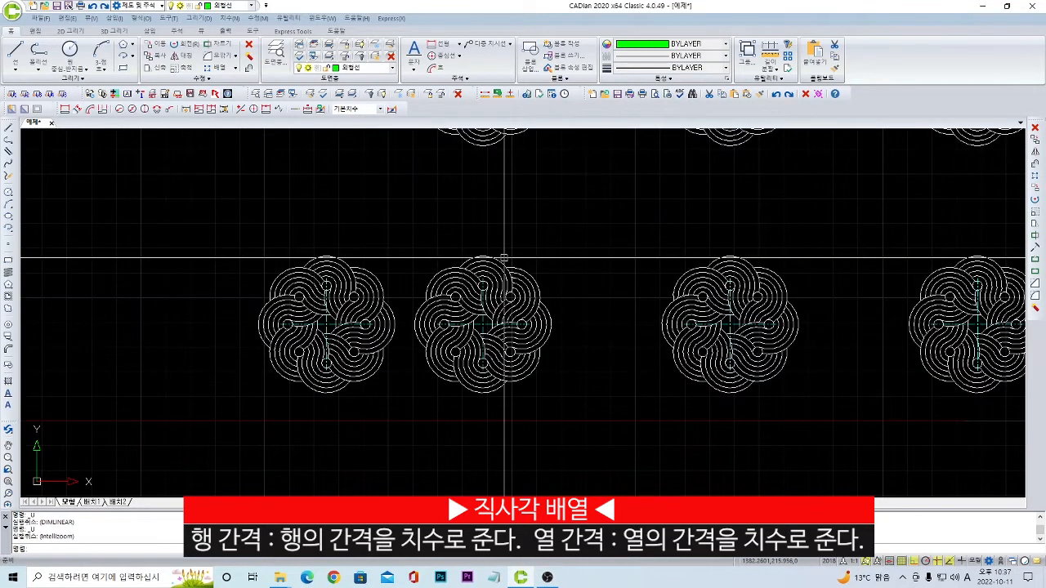
{"action": "scroll", "coordinate": [505, 258], "scroll_direction": "up", "scroll_amount": 3}
{"action": "scroll", "coordinate": [504, 258], "scroll_direction": "down", "scroll_amount": 3}
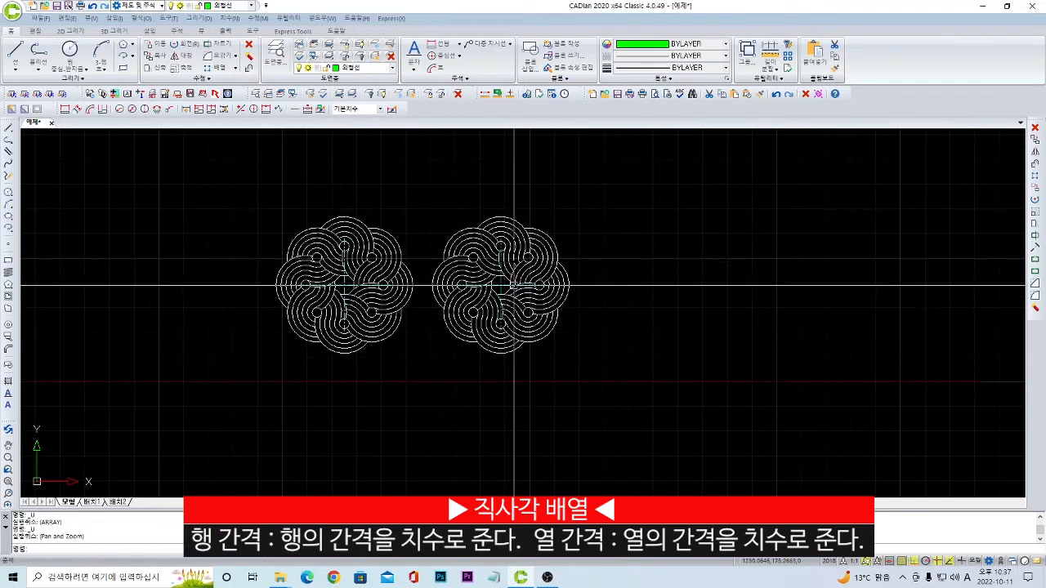
Try a rectangular array of the second circular pattern with 5 rows, 4 columns and 100 spacing both ways, and undo it.
{"action": "left_click", "coordinate": [628, 389]}
{"action": "left_click", "coordinate": [421, 188]}
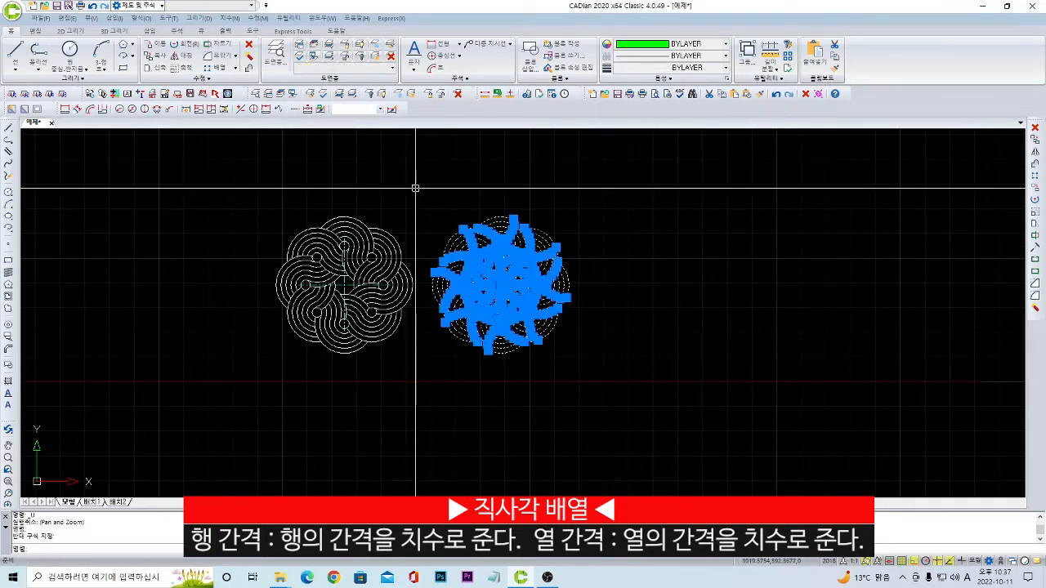
{"action": "type", "text": "ar"}
{"action": "key", "text": "Return"}
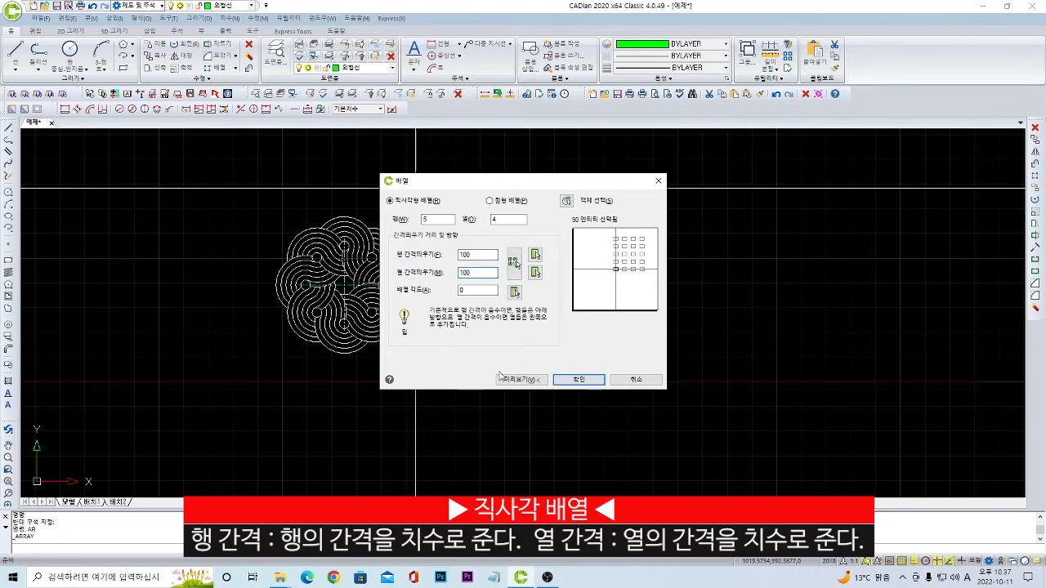
{"action": "left_click", "coordinate": [576, 380]}
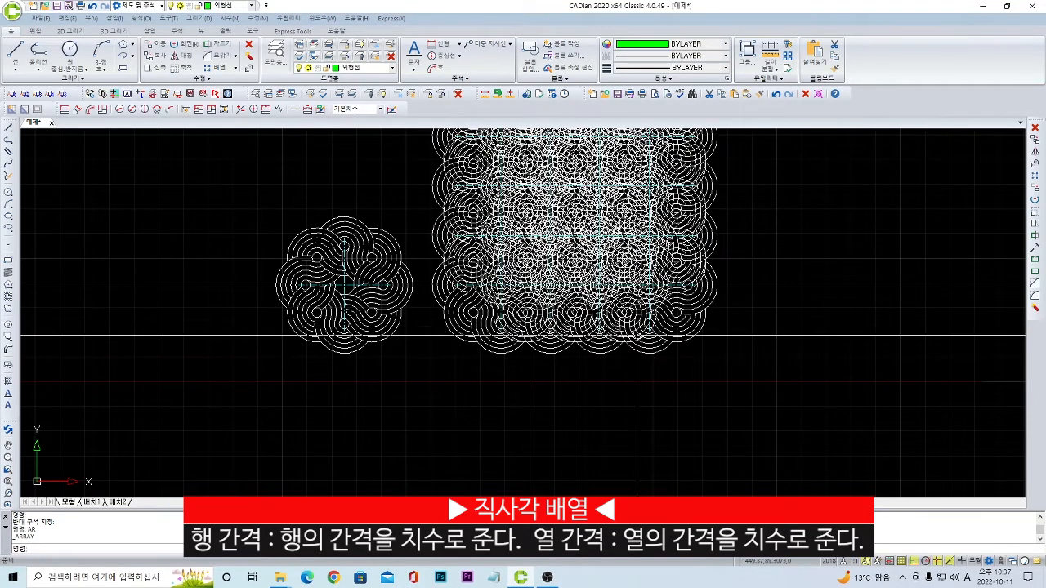
{"action": "key", "text": "ctrl+z"}
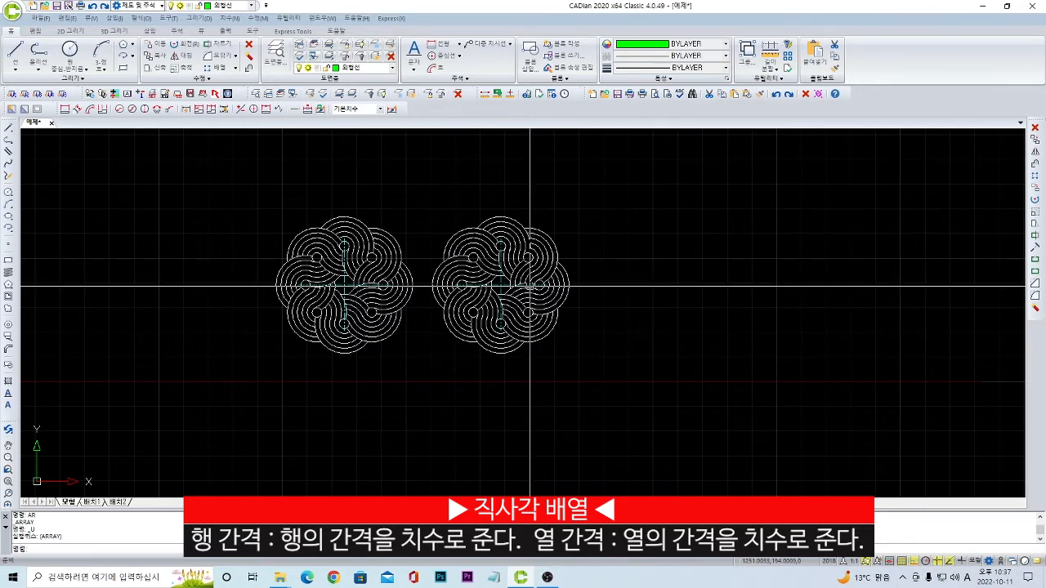
Draw a rectangle above the second circular pattern, wider than it is tall.
{"action": "scroll", "coordinate": [502, 287], "scroll_direction": "up", "scroll_amount": 5}
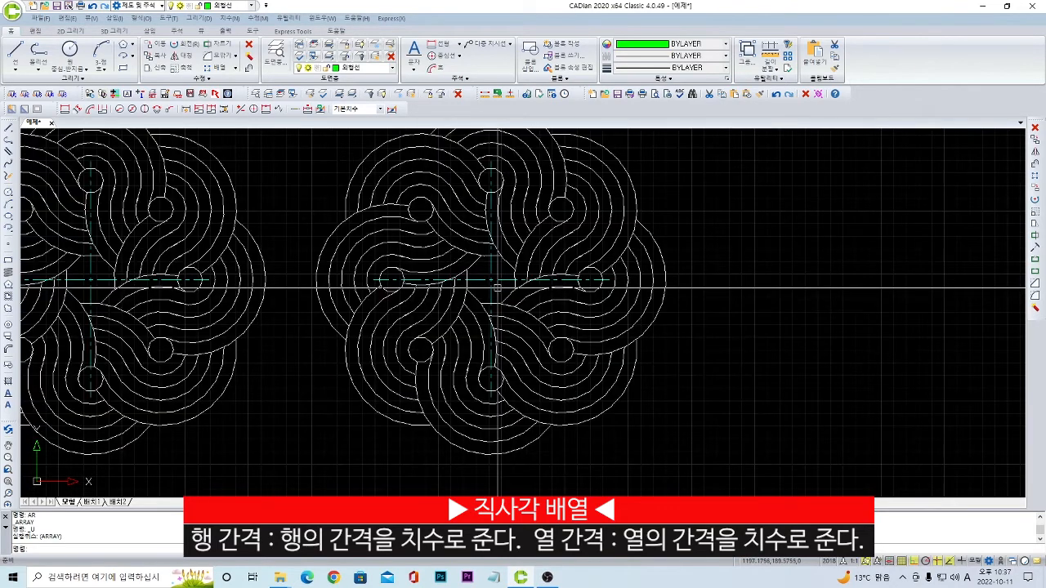
{"action": "scroll", "coordinate": [492, 279], "scroll_direction": "down", "scroll_amount": 3}
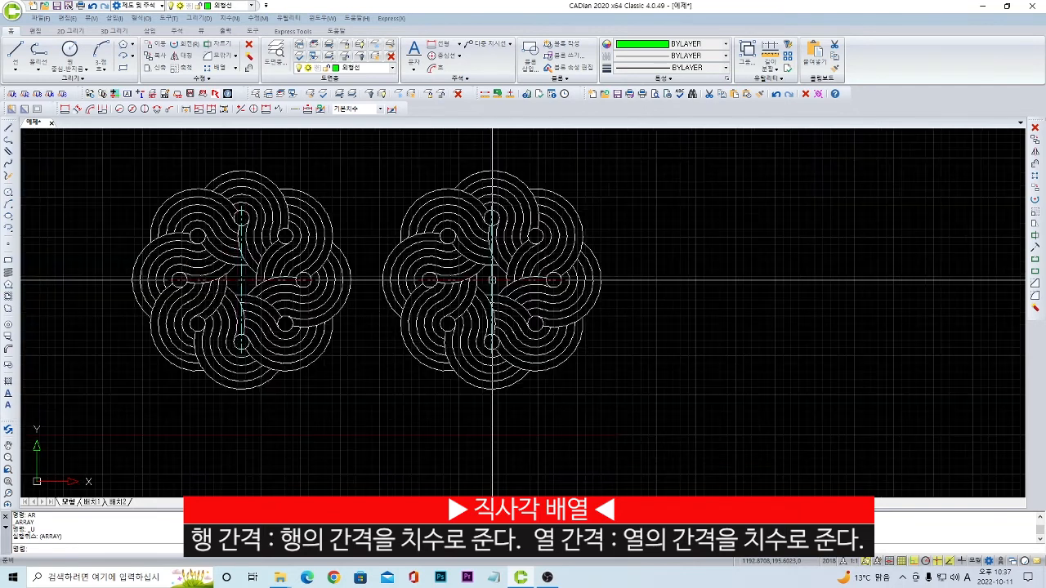
{"action": "scroll", "coordinate": [874, 312], "scroll_direction": "down", "scroll_amount": 2}
{"action": "scroll", "coordinate": [874, 311], "scroll_direction": "down", "scroll_amount": 2}
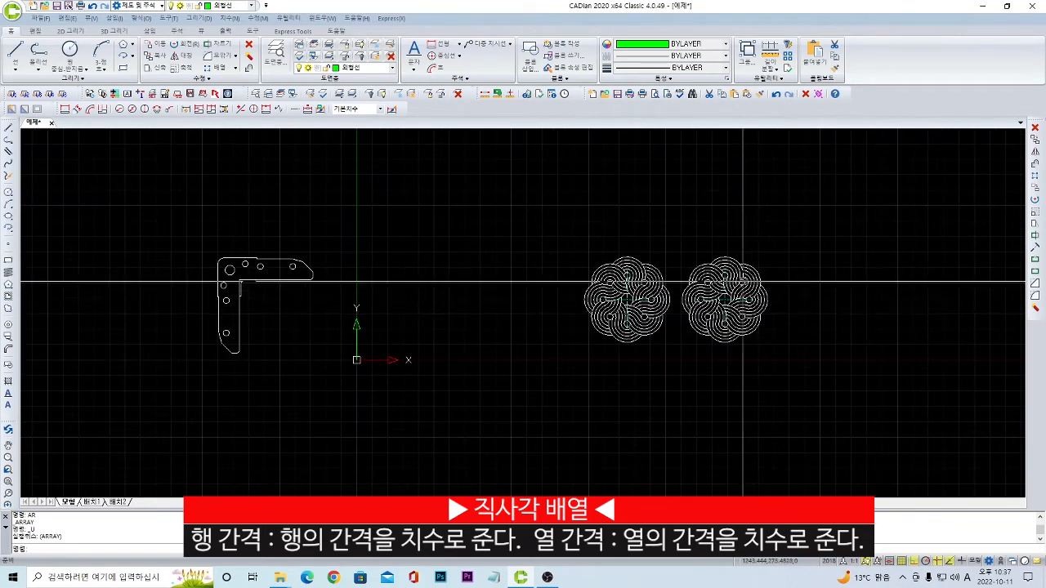
{"action": "middle_click_drag", "start_coordinate": [734, 254], "coordinate": [556, 319]}
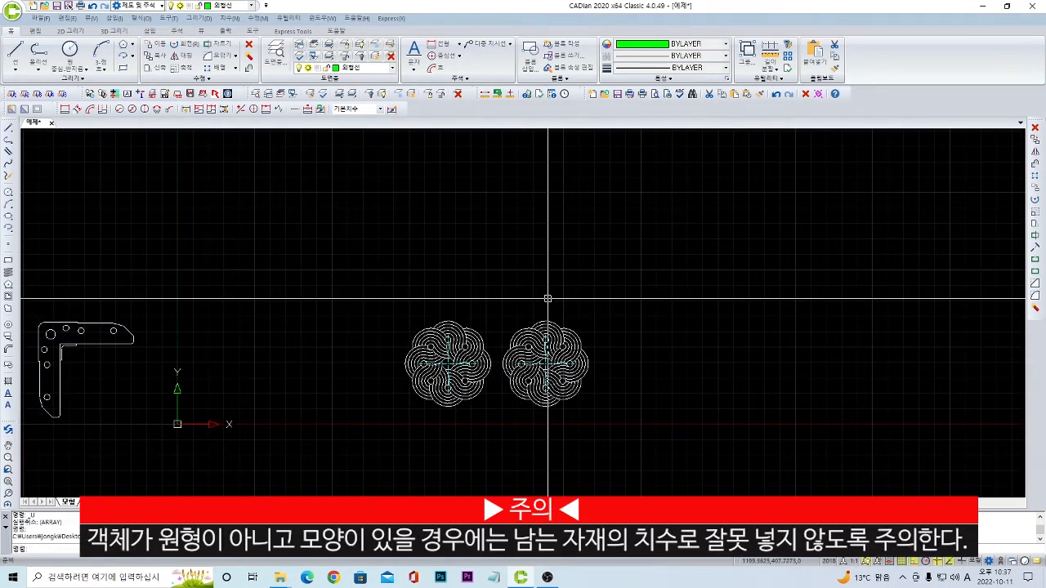
{"action": "type", "text": "RE"}
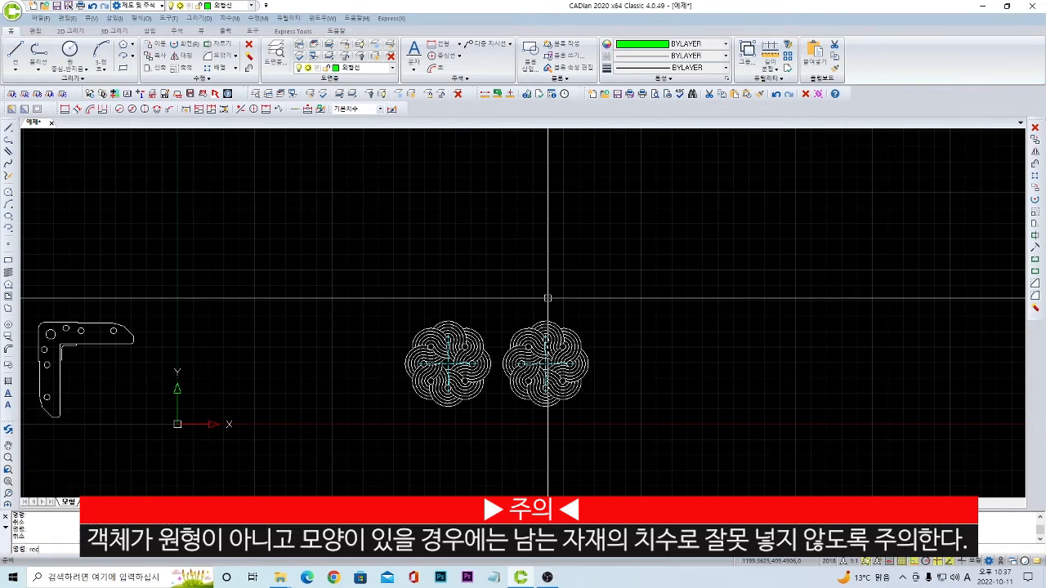
{"action": "type", "text": "c"}
{"action": "key", "text": "Return"}
{"action": "left_click", "coordinate": [499, 219]}
{"action": "left_click", "coordinate": [577, 276]}
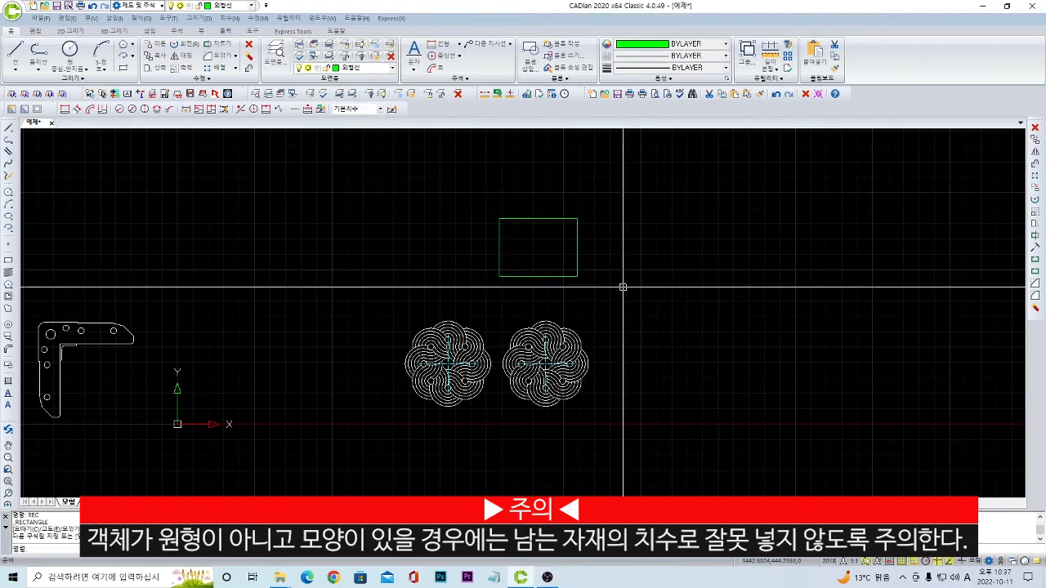
Create a rectangular array of the new rectangle with 5 rows, 4 columns, and row and column spacing of 300.
{"action": "left_click", "coordinate": [613, 303]}
{"action": "left_click", "coordinate": [464, 206]}
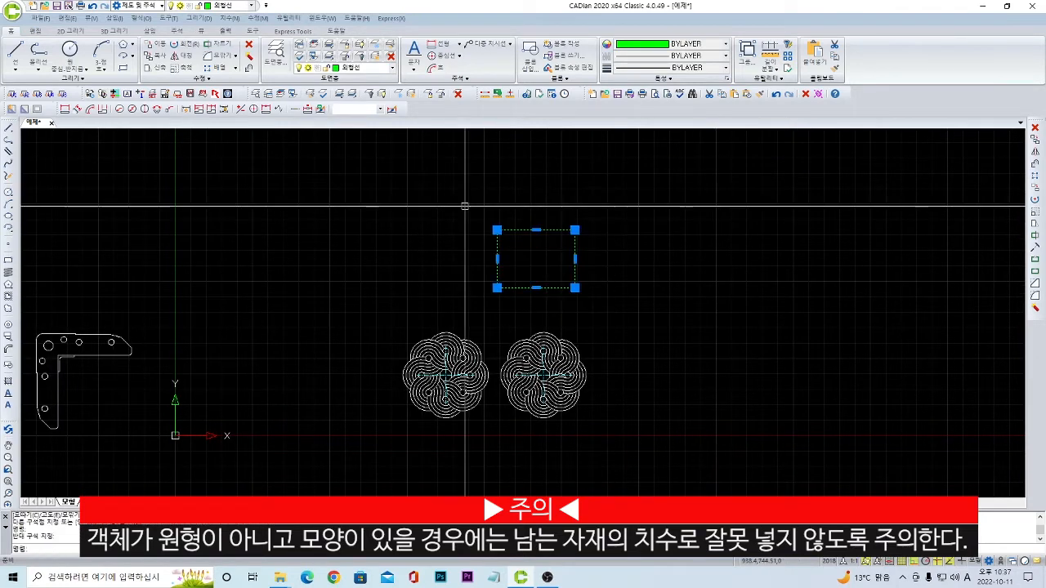
{"action": "type", "text": "AR"}
{"action": "key", "text": "Return"}
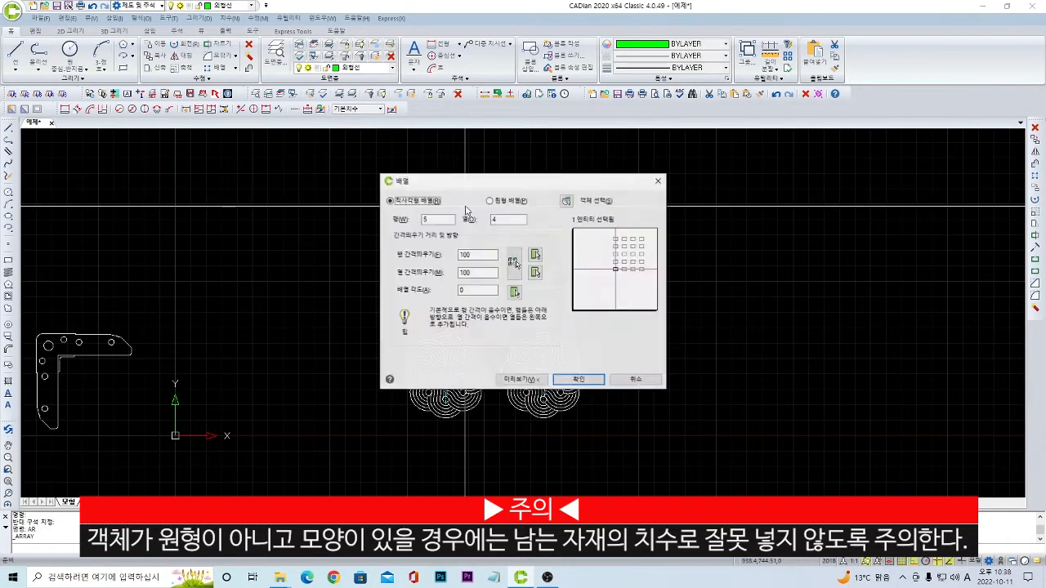
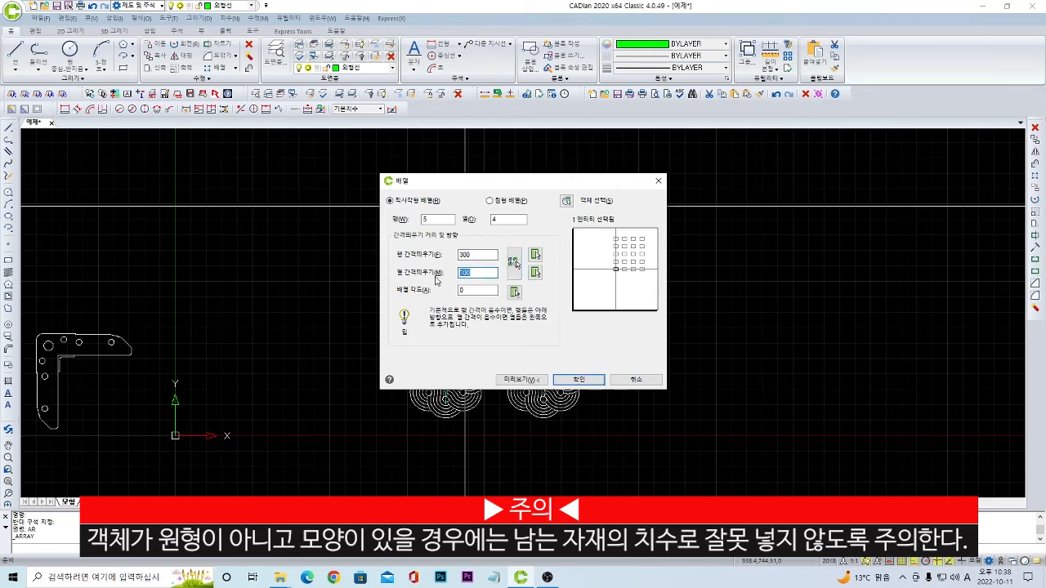
{"action": "left_click", "coordinate": [577, 383]}
Dimension the horizontal gap between the first two rectangles in the lowest row of the array.
{"action": "middle_click_drag", "start_coordinate": [566, 280], "coordinate": [395, 343]}
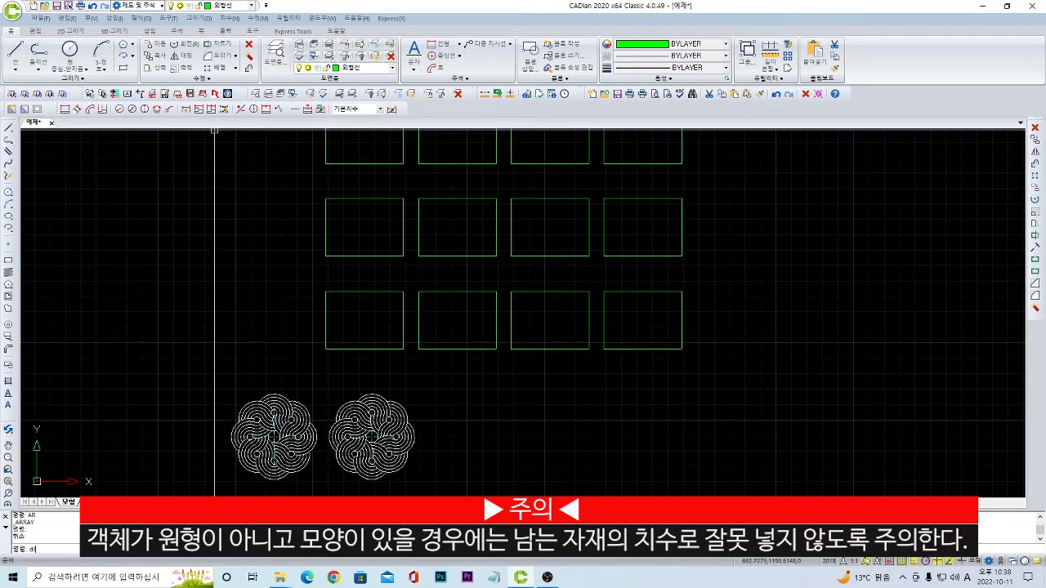
{"action": "type", "text": "i"}
{"action": "key", "text": "Return"}
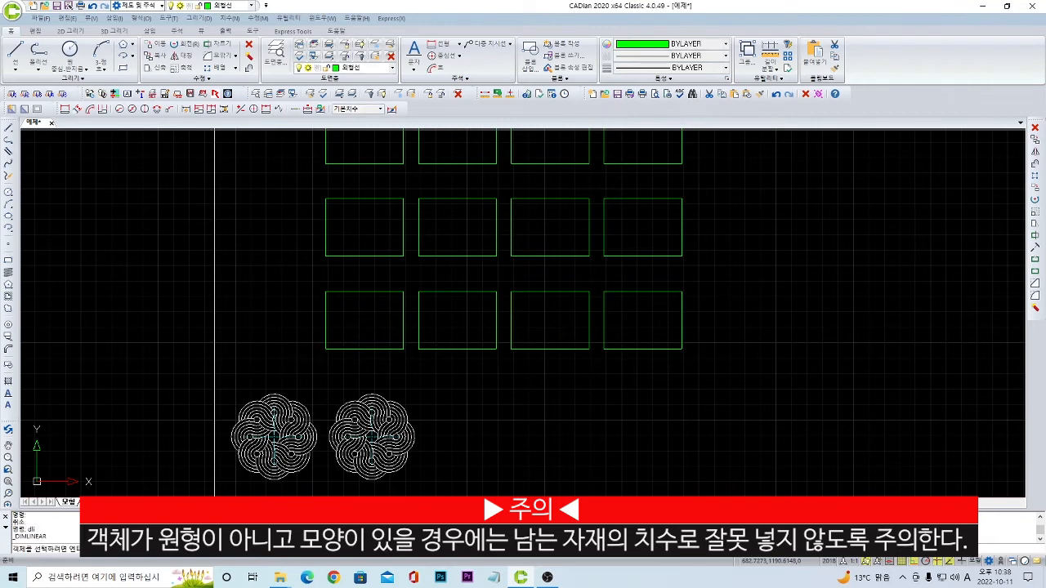
{"action": "left_click", "coordinate": [402, 292]}
{"action": "left_click", "coordinate": [418, 292]}
{"action": "scroll", "coordinate": [416, 291], "scroll_direction": "up", "scroll_amount": 4}
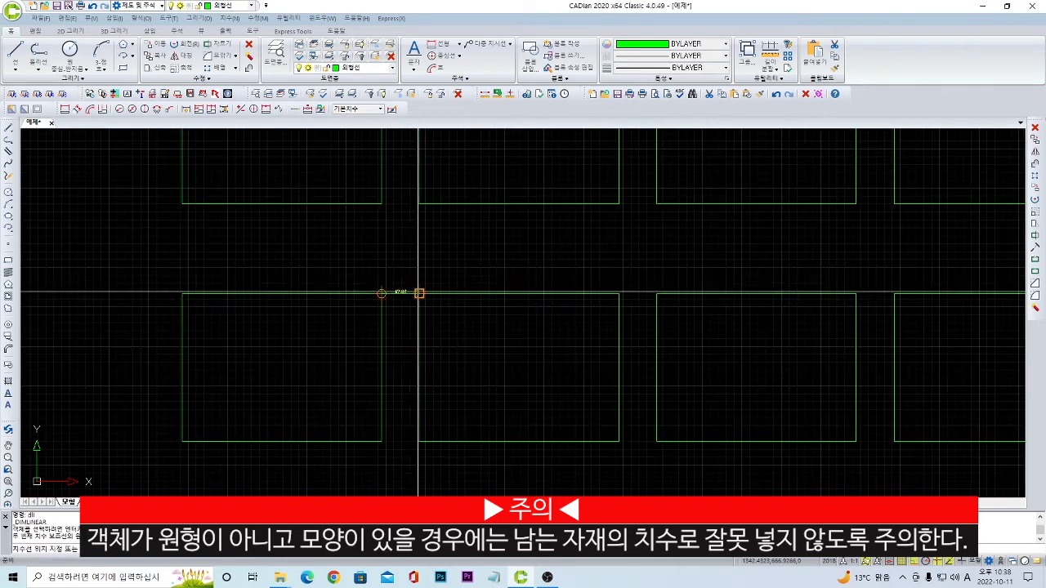
{"action": "key", "text": "Escape"}
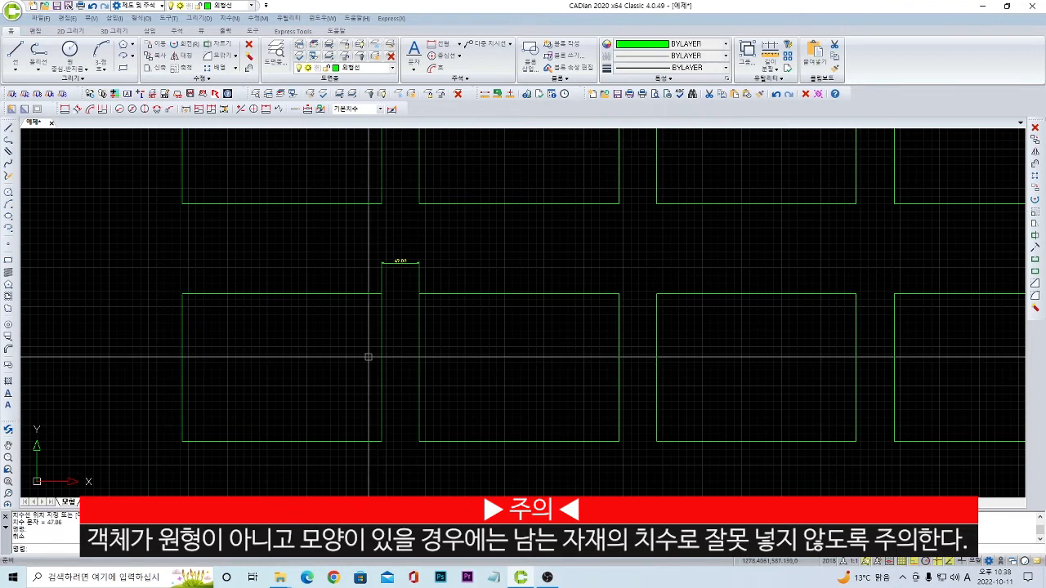
Dimension the distance between the upper-left corners of the first two rectangles, placing it above the gap dimension.
{"action": "key", "text": "Return"}
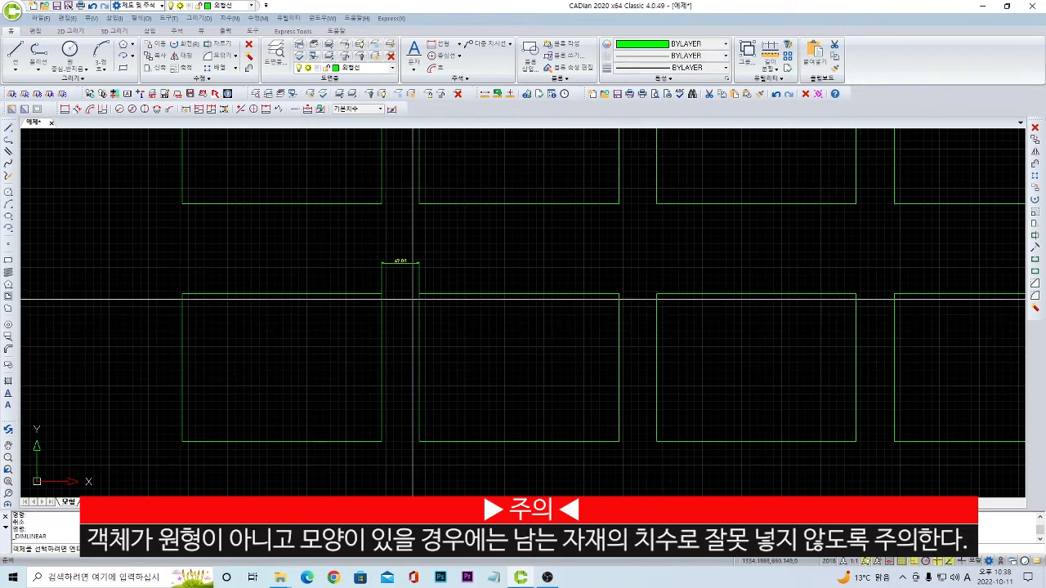
{"action": "left_click", "coordinate": [419, 293]}
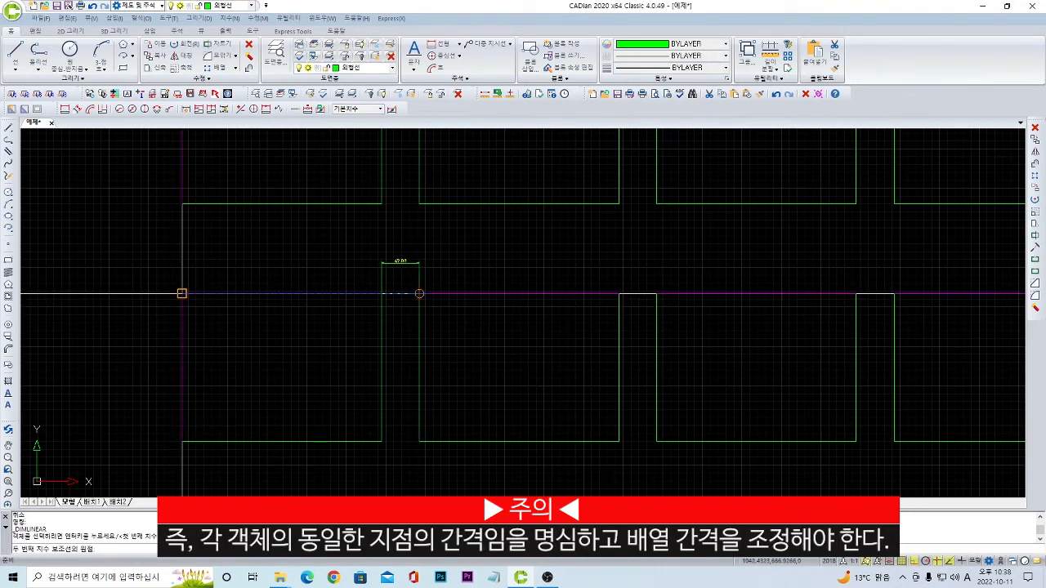
{"action": "left_click", "coordinate": [181, 293]}
{"action": "left_click", "coordinate": [187, 242]}
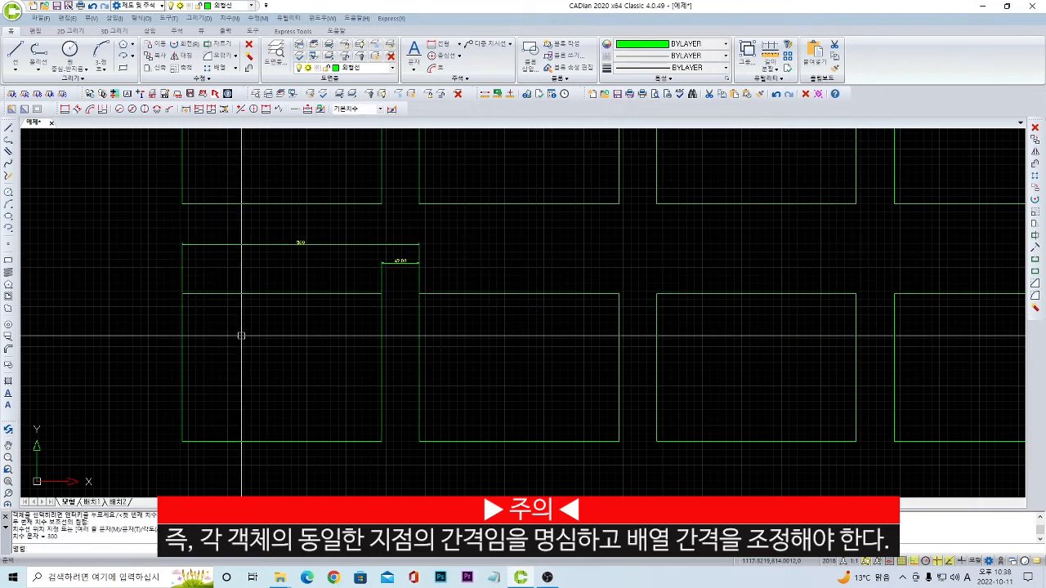
Dimension the distance between the lower-right corners of the first two rectangles with the dimension line above them, and select the first rectangle.
{"action": "key", "text": "Return"}
{"action": "left_click", "coordinate": [381, 441]}
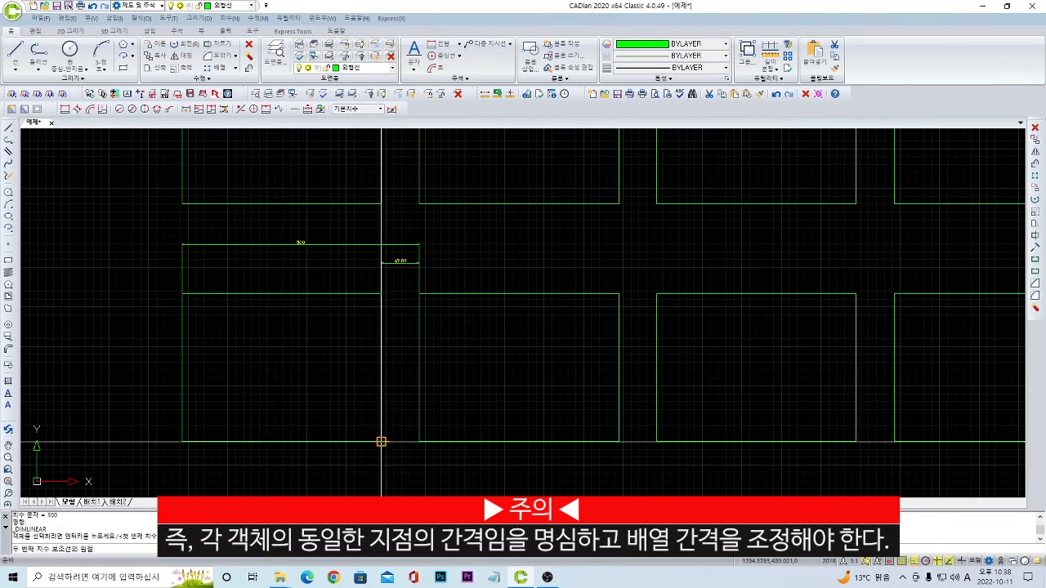
{"action": "left_click", "coordinate": [619, 441]}
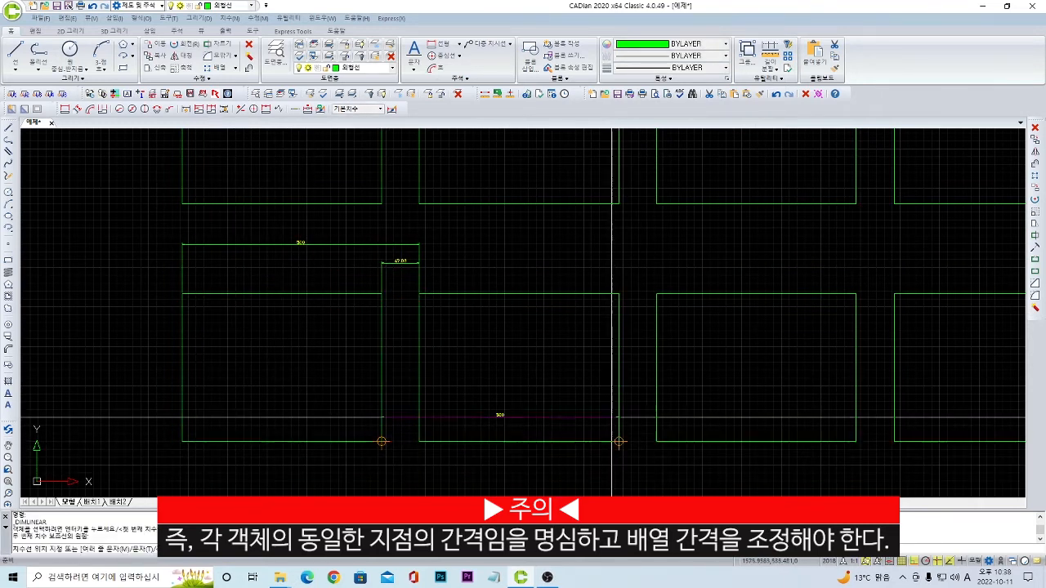
{"action": "left_click", "coordinate": [501, 230]}
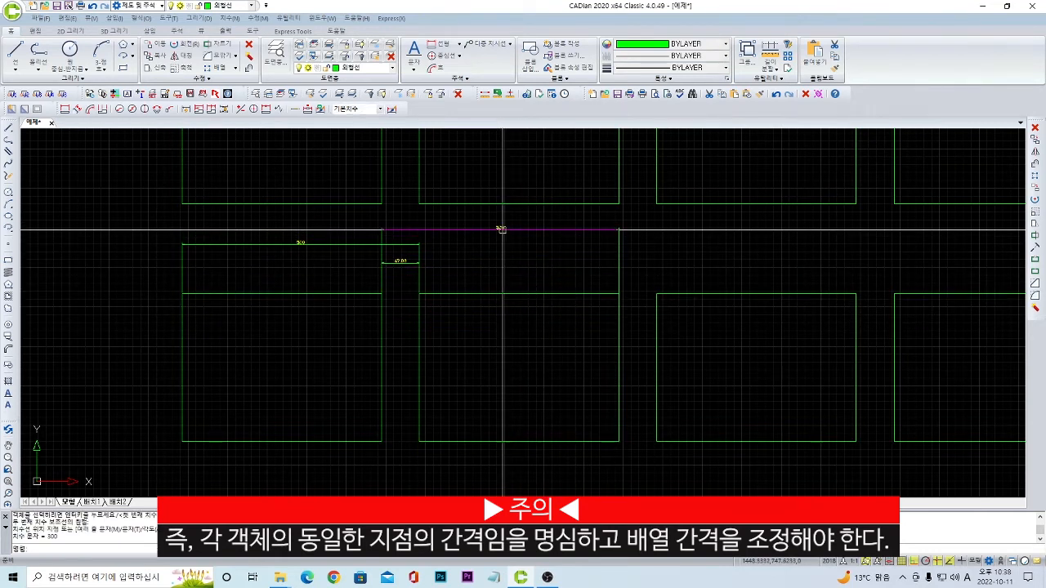
{"action": "left_click", "coordinate": [183, 297]}
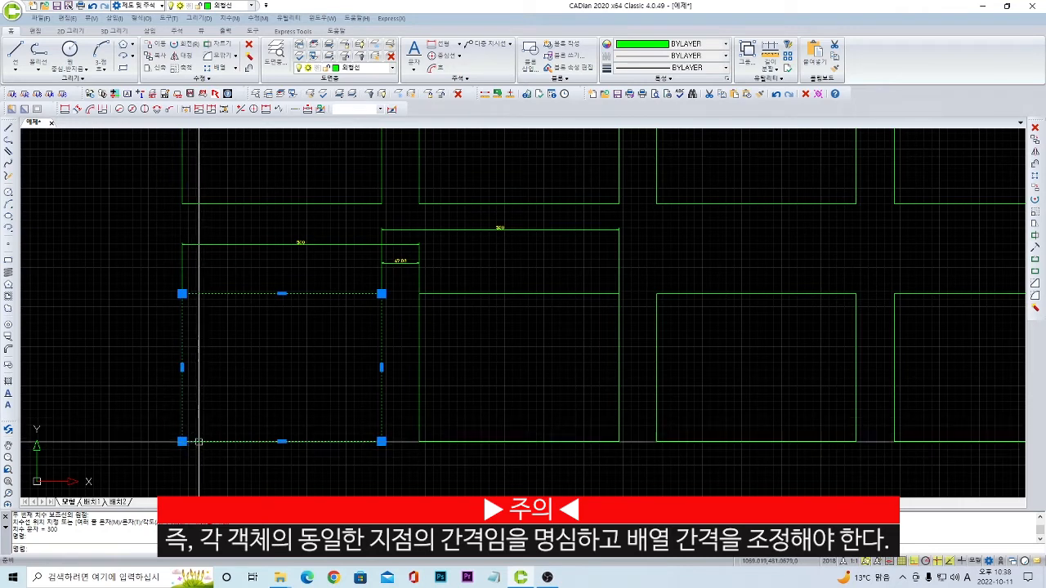
Dimension the vertical distance between the lower-left corners of the lowest two rectangles in the array's first column, placing it left of the column.
{"action": "left_click", "coordinate": [482, 229]}
{"action": "key", "text": "Escape"}
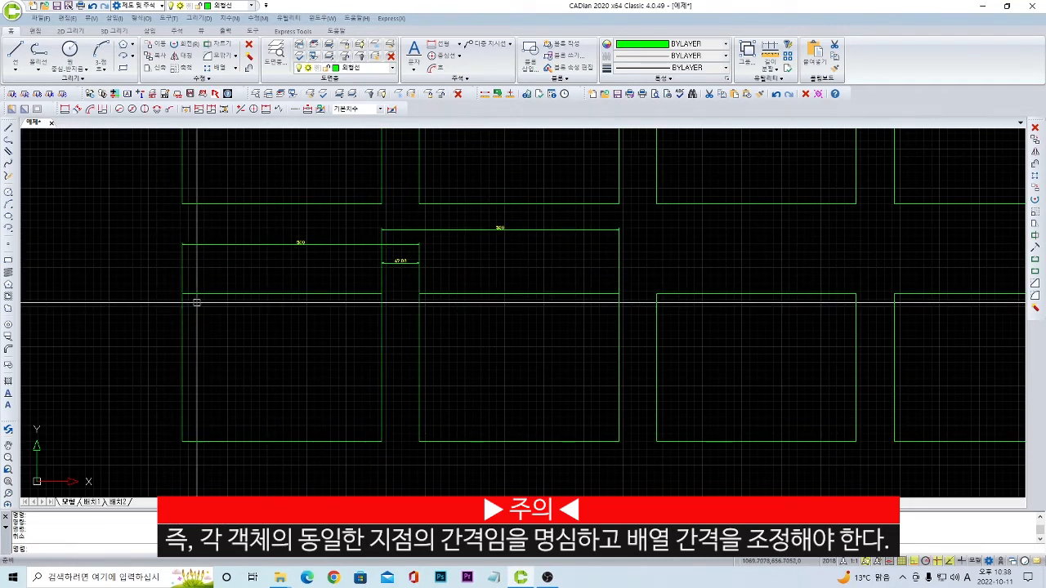
{"action": "middle_click_drag", "start_coordinate": [291, 326], "coordinate": [365, 385]}
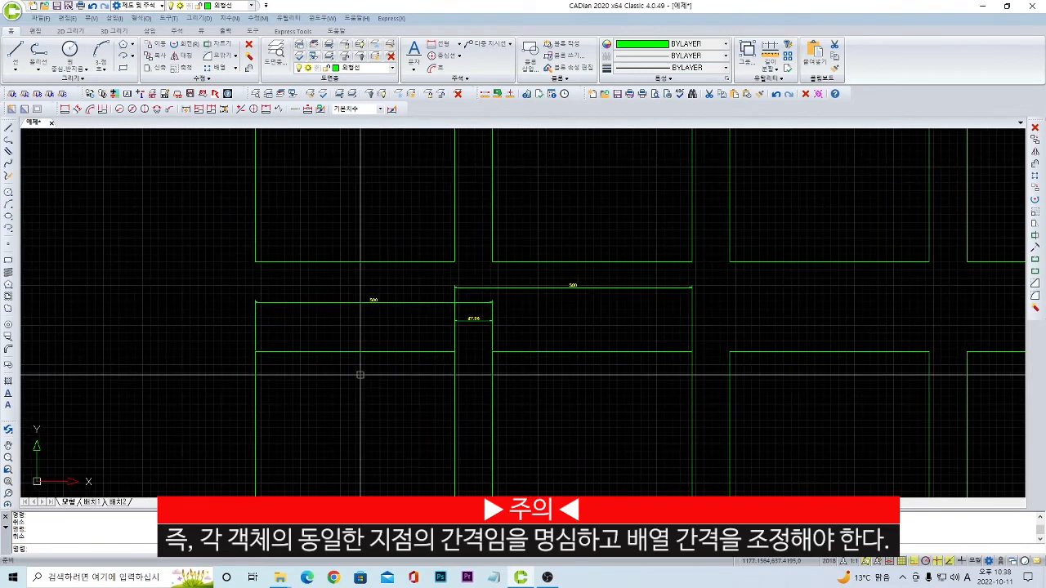
{"action": "left_click", "coordinate": [253, 109]}
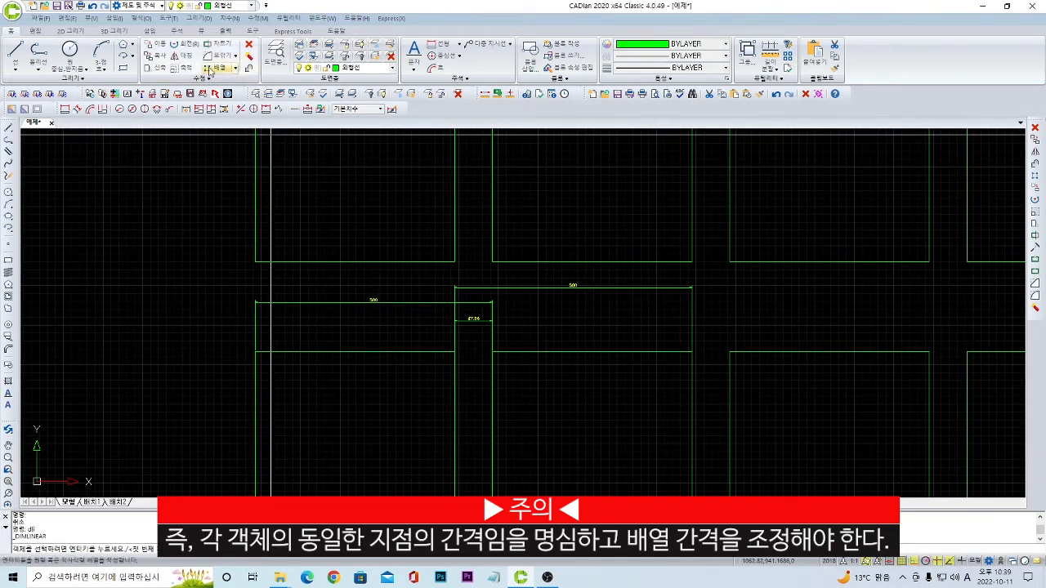
{"action": "middle_click_drag", "start_coordinate": [272, 350], "coordinate": [310, 236]}
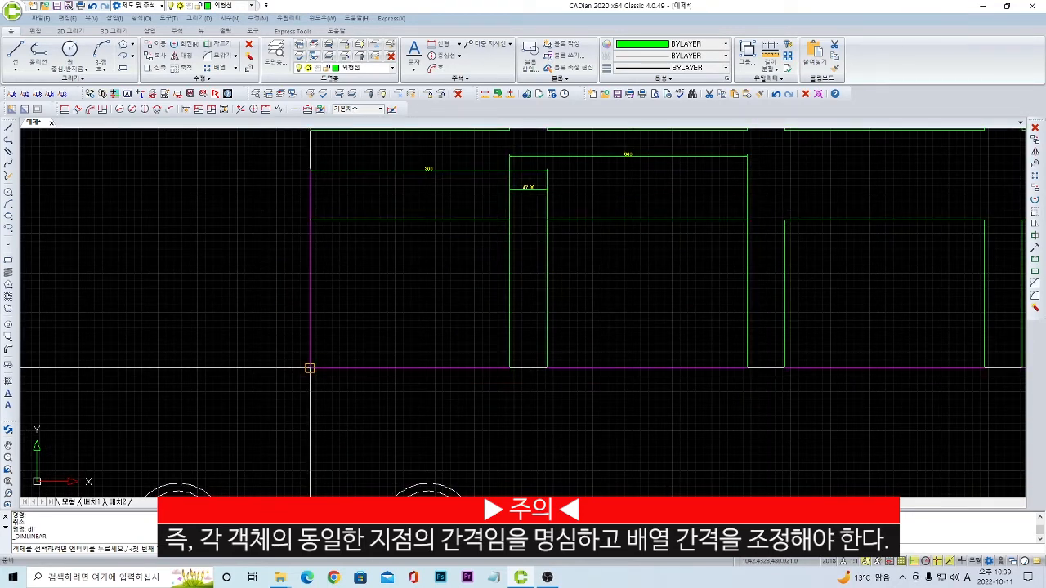
{"action": "middle_click_drag", "start_coordinate": [261, 289], "coordinate": [275, 404]}
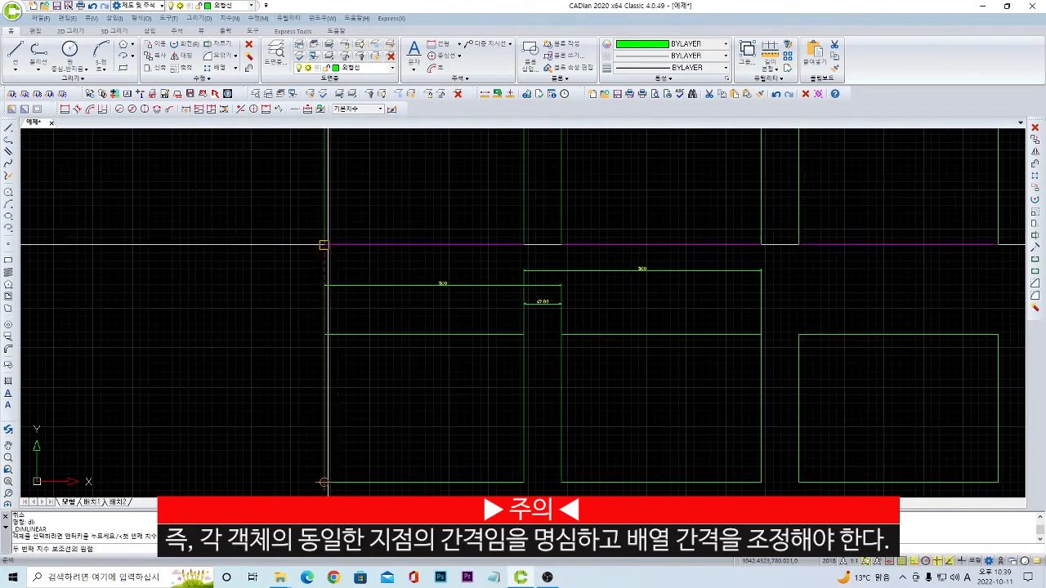
{"action": "left_click", "coordinate": [324, 244]}
{"action": "left_click", "coordinate": [224, 264]}
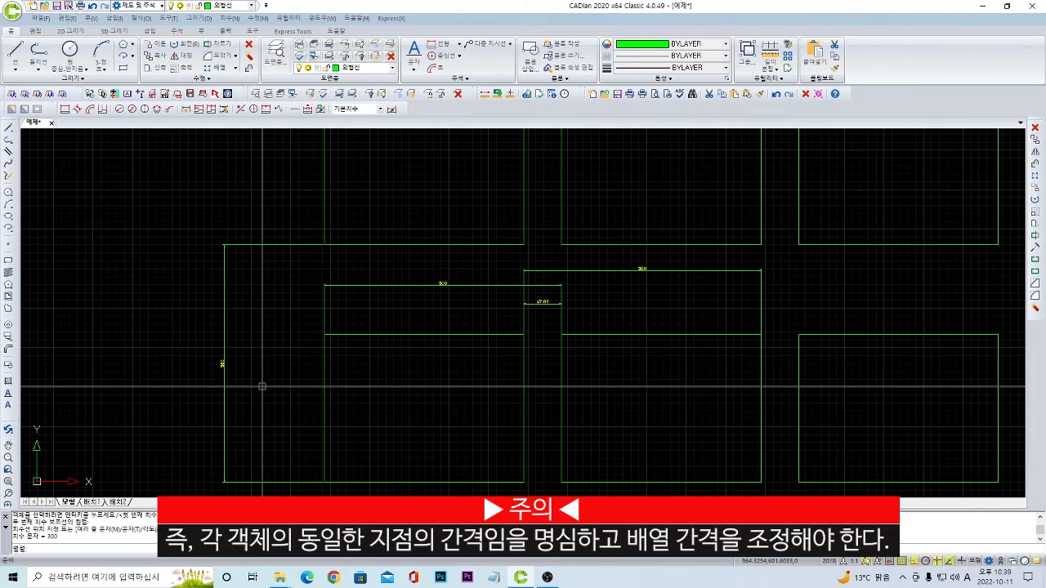
Delete the three horizontal dimensions and the vertical dimension around the lowest rectangles of the array.
{"action": "left_click", "coordinate": [608, 310]}
{"action": "left_click", "coordinate": [461, 264]}
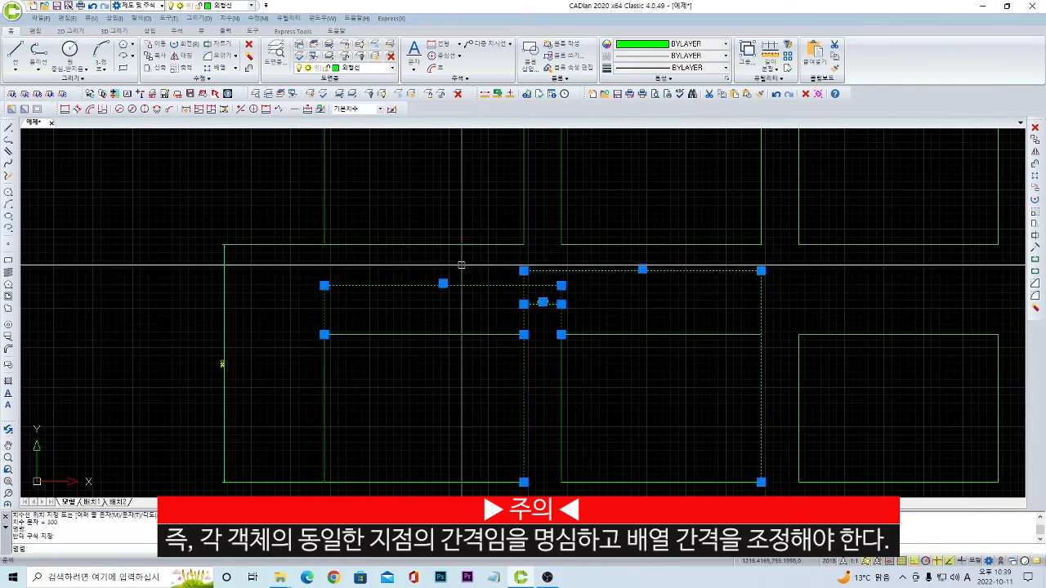
{"action": "left_click", "coordinate": [250, 299]}
{"action": "left_click", "coordinate": [193, 269]}
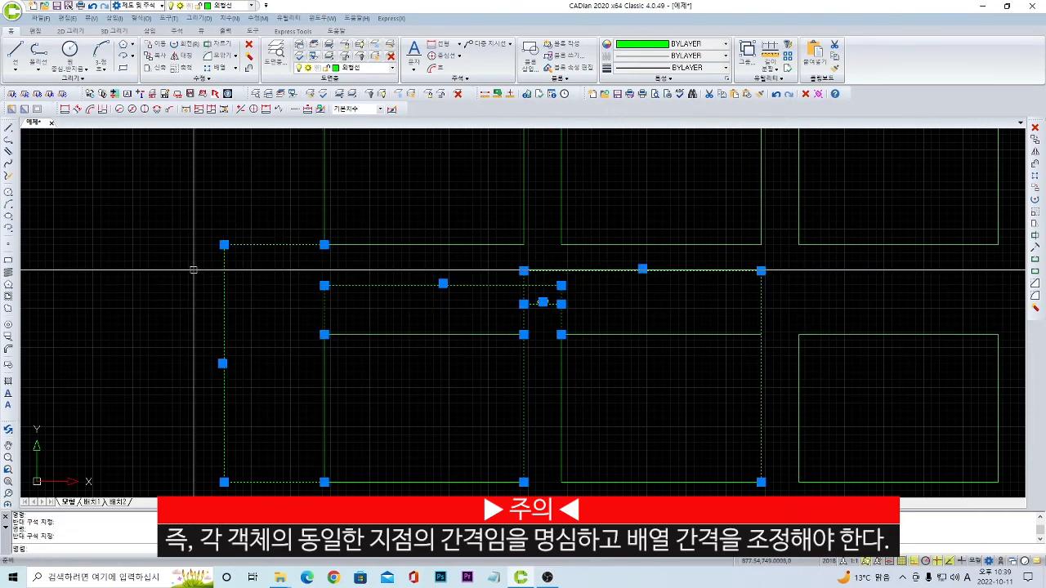
{"action": "key", "text": "Delete"}
Delete the entire rectangular array of green rectangles, keeping the bracket and the two circular patterns.
{"action": "scroll", "coordinate": [196, 275], "scroll_direction": "down", "scroll_amount": 4}
{"action": "middle_click_drag", "start_coordinate": [199, 345], "coordinate": [362, 346]}
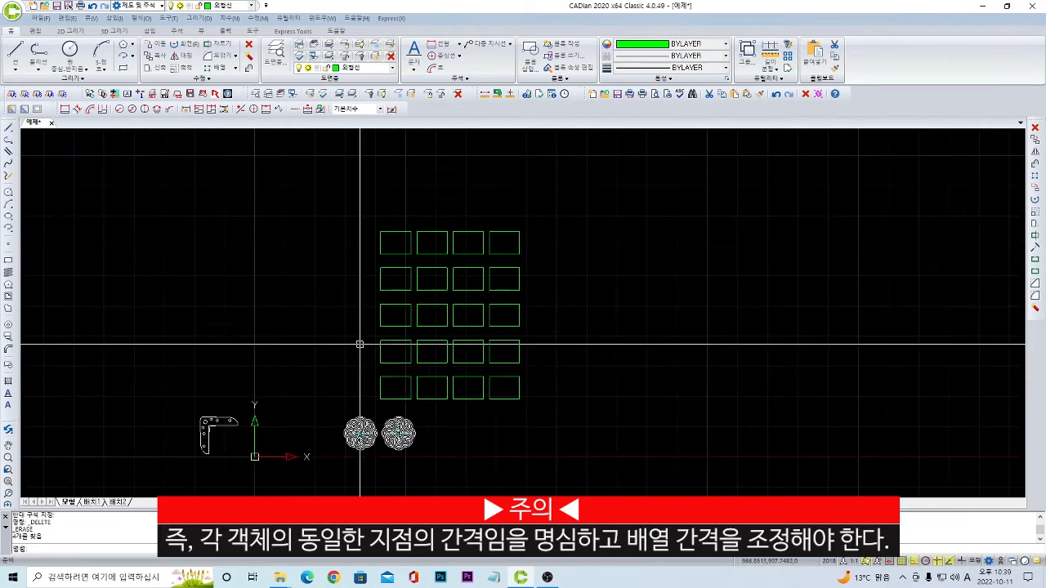
{"action": "left_click", "coordinate": [564, 411]}
{"action": "left_click", "coordinate": [333, 188]}
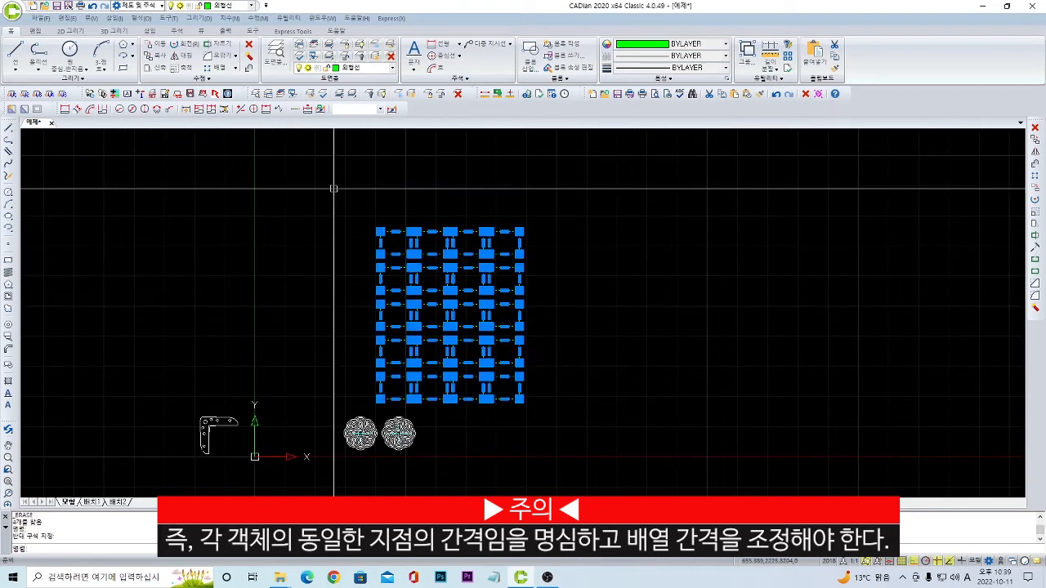
{"action": "key", "text": "Delete"}
Copy the whole L-shaped bracket to the clipboard and paste a copy directly above the original.
{"action": "middle_click_drag", "start_coordinate": [303, 306], "coordinate": [332, 314]}
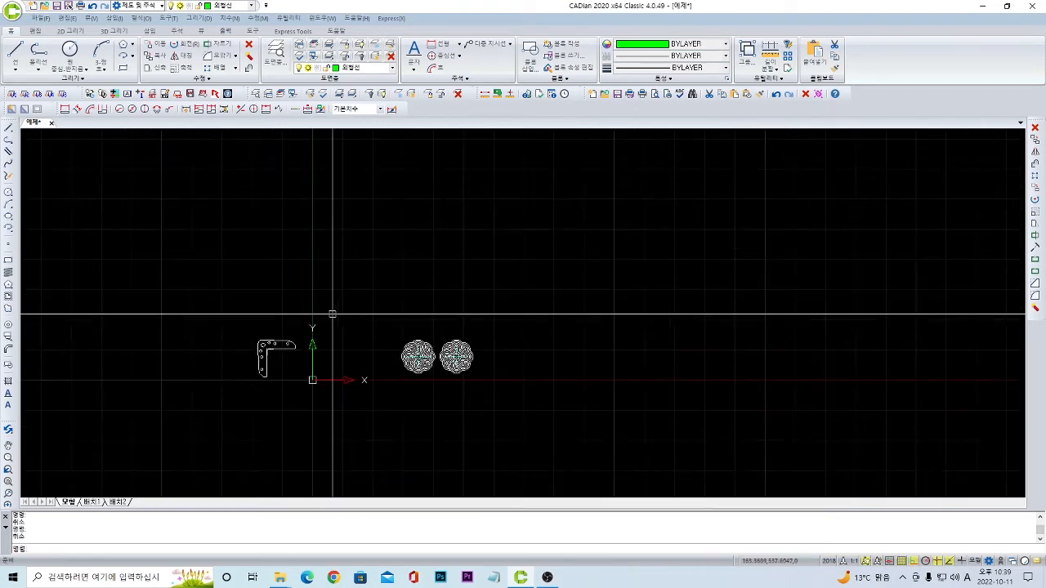
{"action": "scroll", "coordinate": [313, 379], "scroll_direction": "up", "scroll_amount": 5}
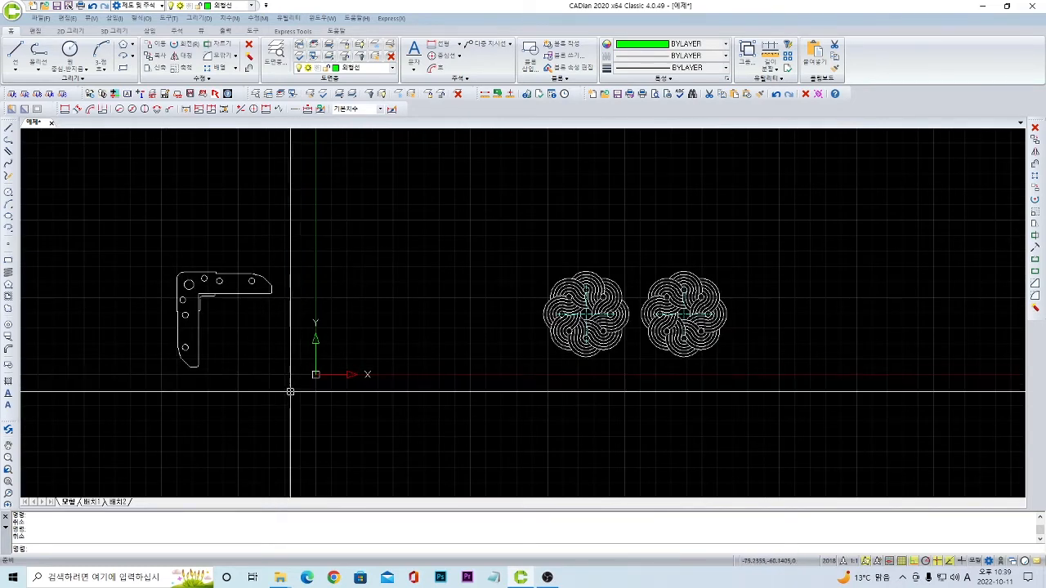
{"action": "left_click", "coordinate": [291, 395]}
{"action": "left_click", "coordinate": [107, 221]}
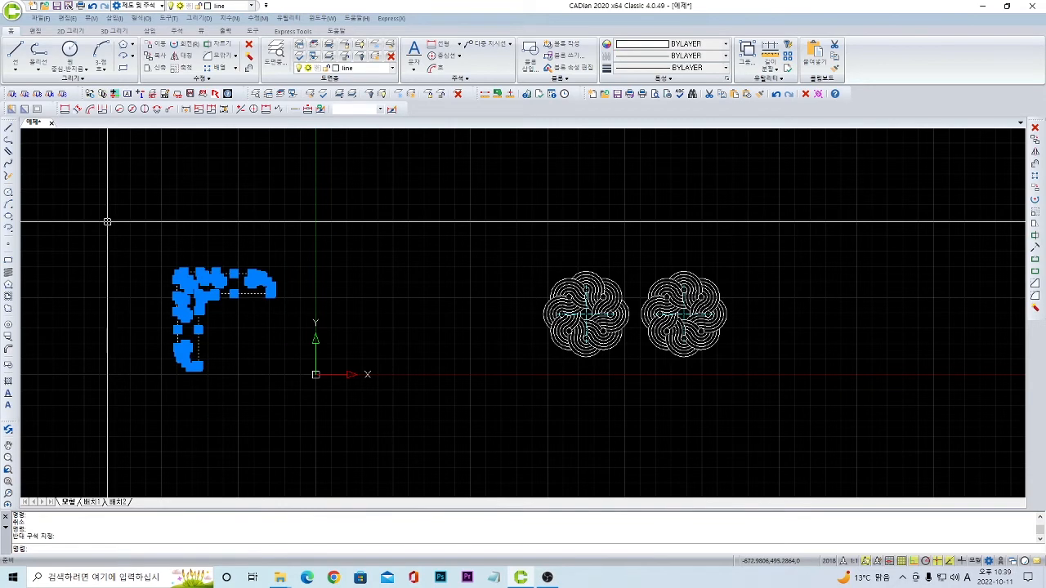
{"action": "key", "text": "ctrl+c"}
{"action": "key", "text": "ctrl+v"}
{"action": "middle_click_drag", "start_coordinate": [227, 241], "coordinate": [283, 284]}
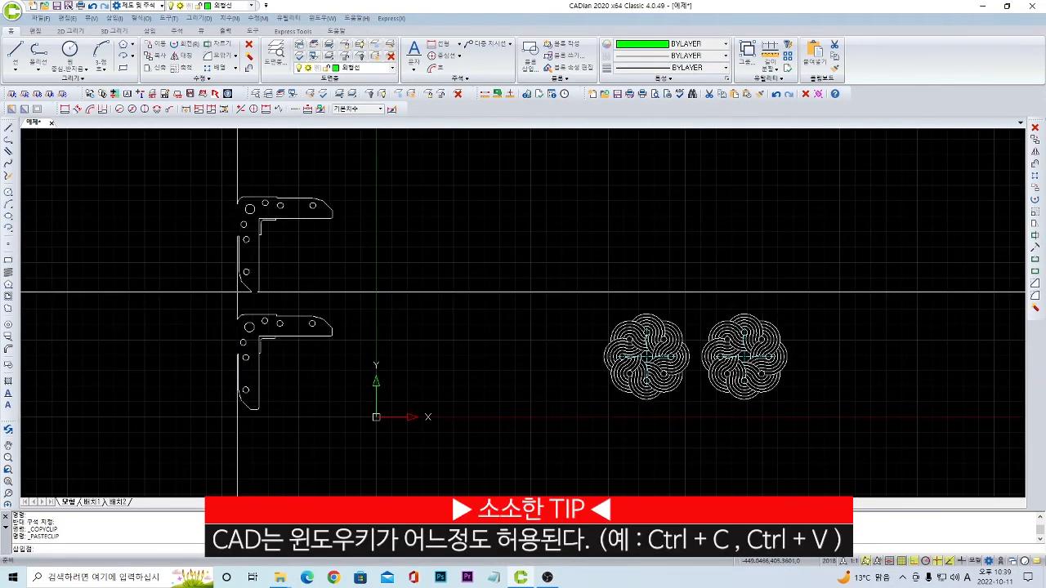
{"action": "left_click", "coordinate": [237, 291]}
Paste a second bracket copy above the first one, in line with the brackets below.
{"action": "middle_click_drag", "start_coordinate": [364, 272], "coordinate": [408, 346]}
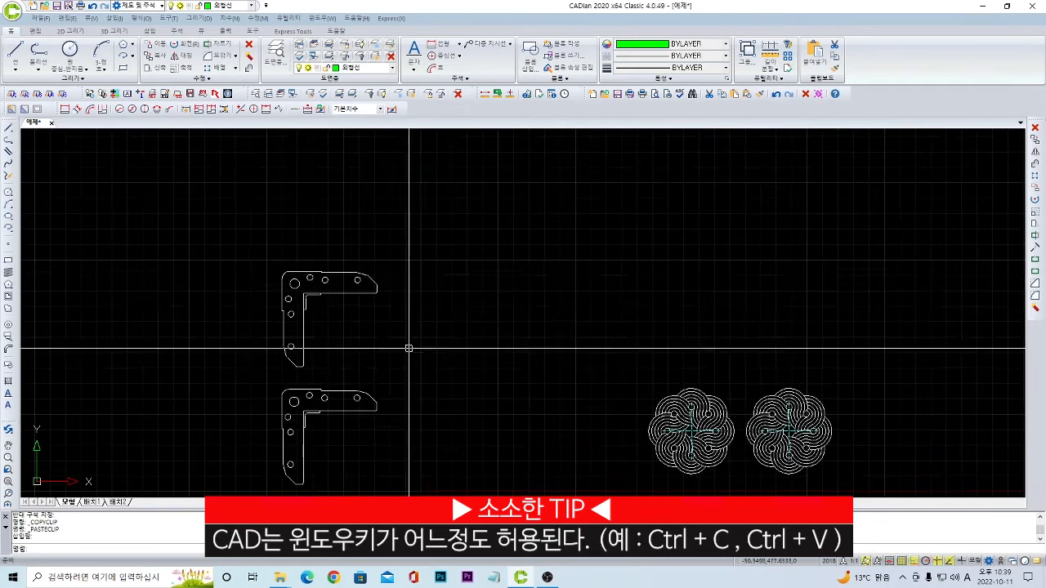
{"action": "key", "text": "ctrl+v"}
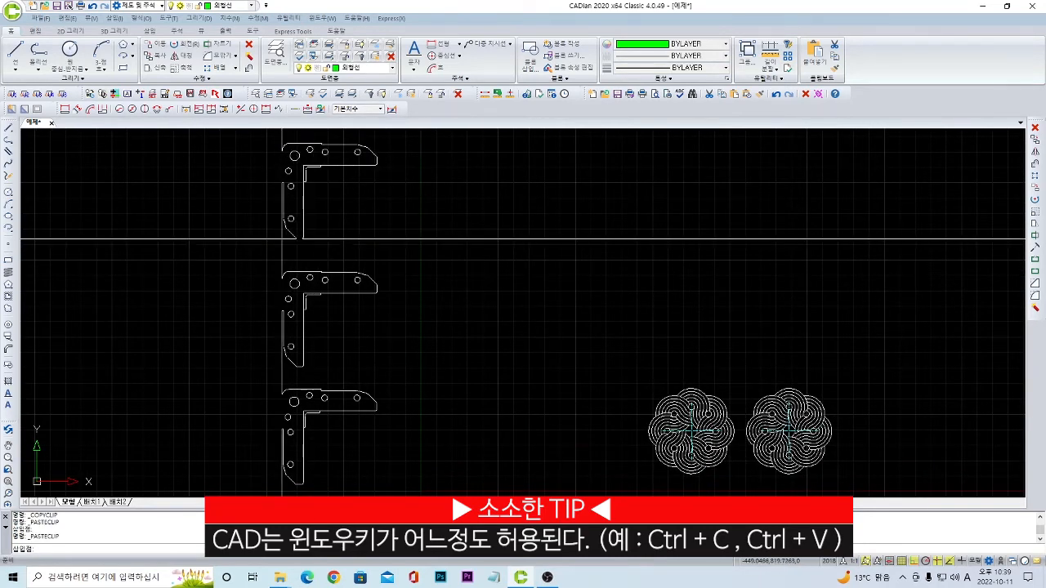
{"action": "left_click", "coordinate": [283, 239]}
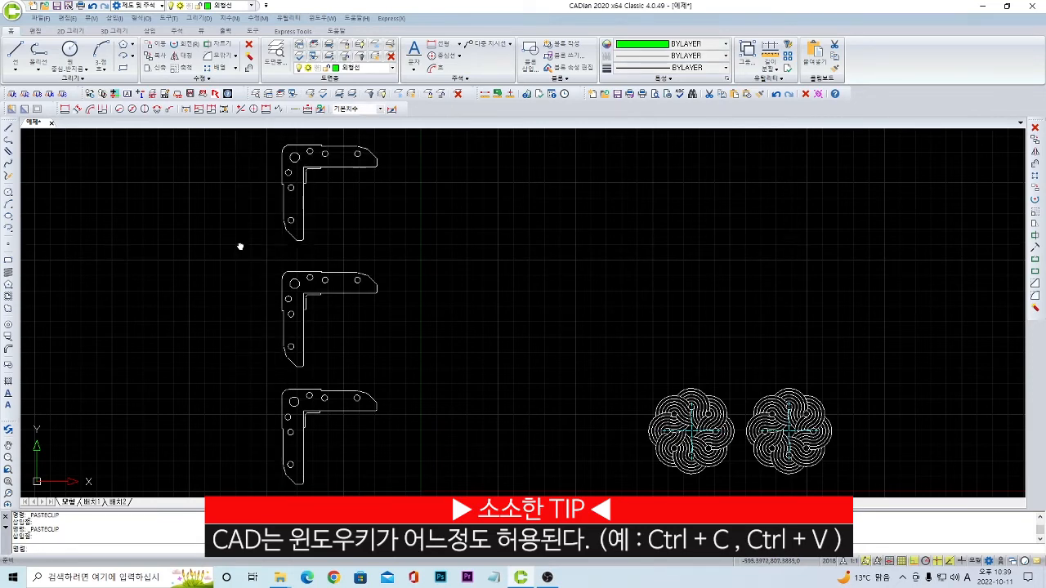
{"action": "middle_click_drag", "start_coordinate": [240, 247], "coordinate": [249, 261]}
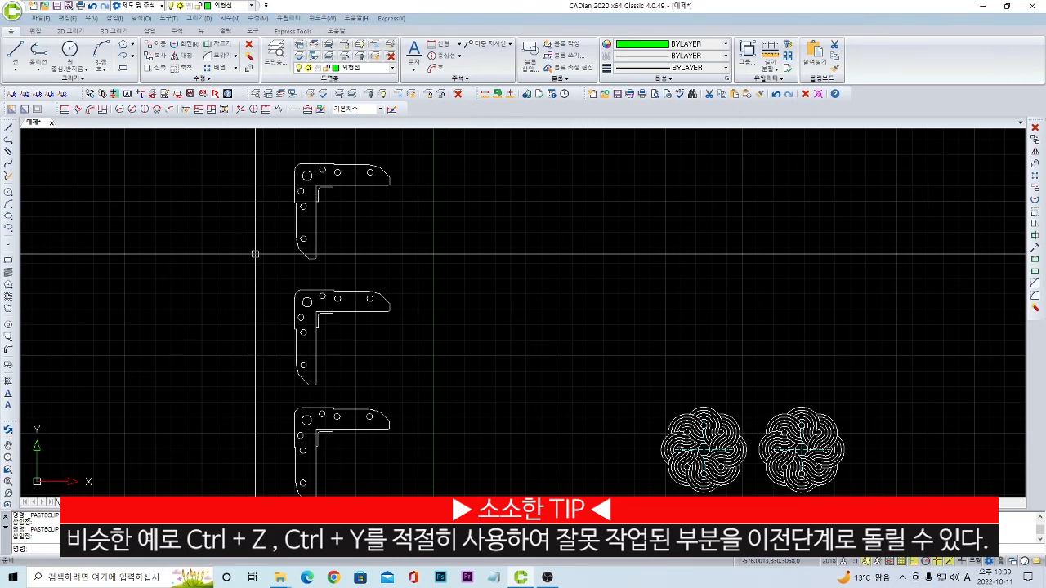
Undo the recent operations until both pasted bracket copies are removed and only the original bracket remains.
{"action": "key", "text": "ctrl+z"}
{"action": "key", "text": "ctrl+z"}
{"action": "key", "text": "ctrl+z"}
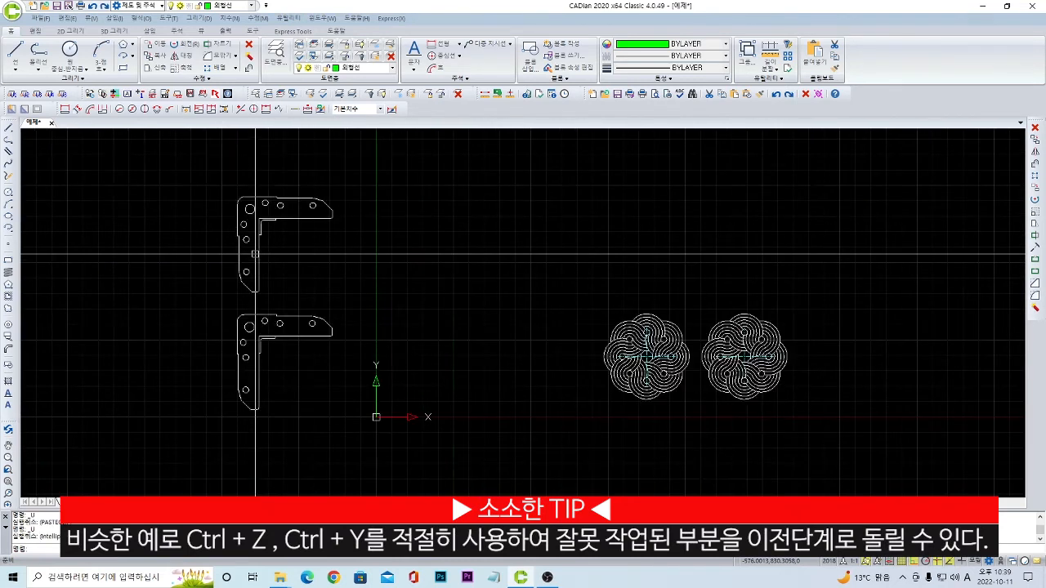
{"action": "key", "text": "ctrl+z"}
{"action": "key", "text": "ctrl+z"}
{"action": "key", "text": "ctrl+z"}
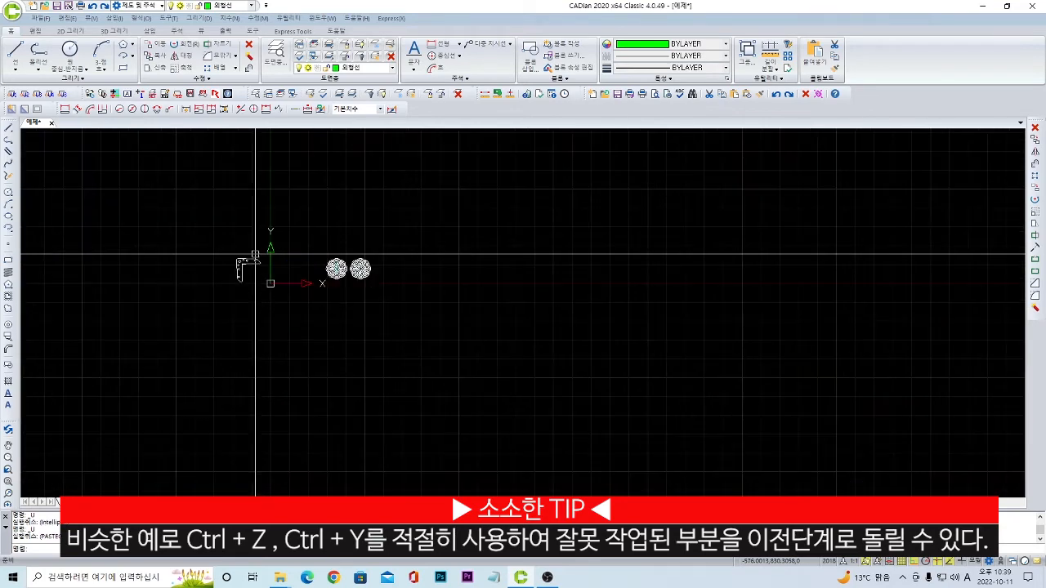
{"action": "key", "text": "ctrl+z"}
{"action": "key", "text": "ctrl+z"}
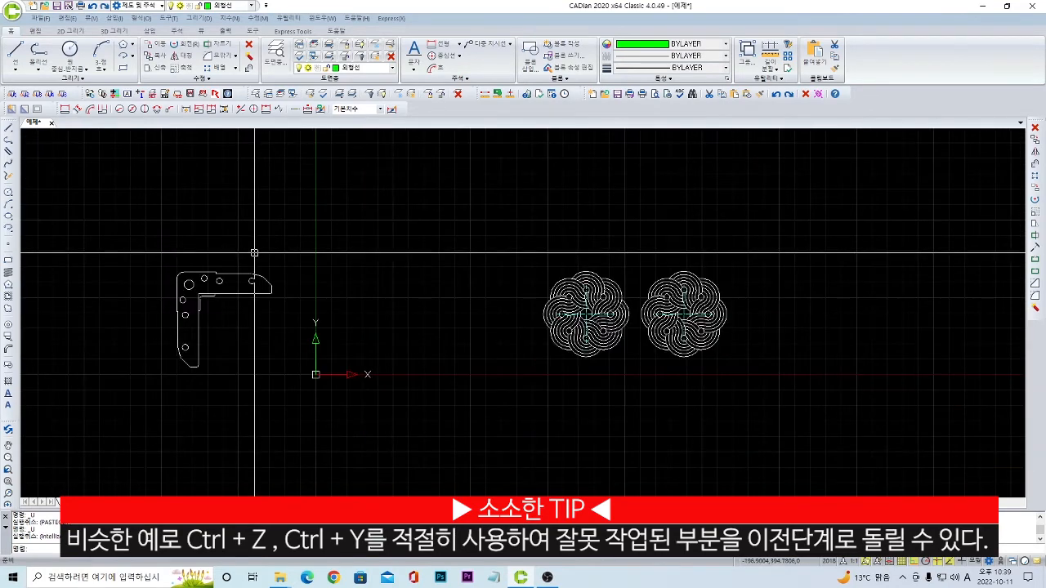
{"action": "key", "text": "ctrl+z"}
{"action": "key", "text": "ctrl+z"}
{"action": "key", "text": "ctrl+z"}
{"action": "key", "text": "ctrl+z"}
{"action": "key", "text": "ctrl+z"}
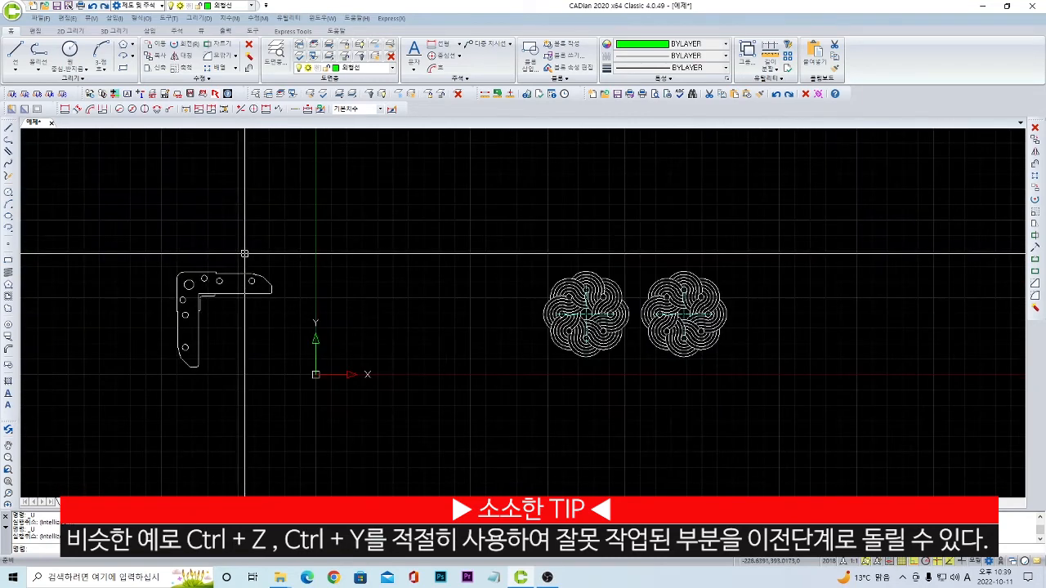
Copy the original bracket to the clipboard and paste three copies side by side in a row above it.
{"action": "left_click", "coordinate": [114, 236]}
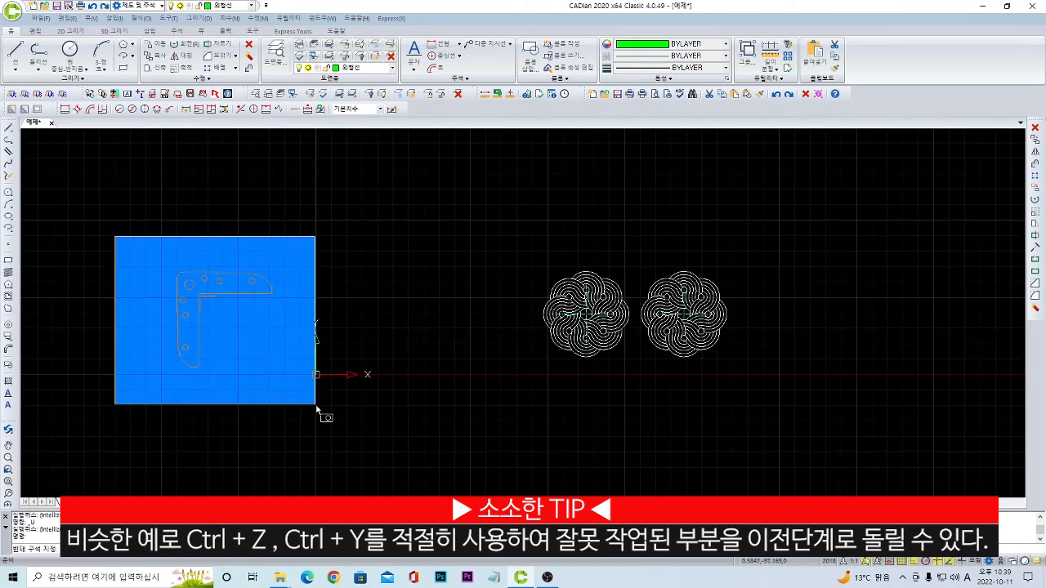
{"action": "left_click", "coordinate": [85, 178]}
{"action": "left_click", "coordinate": [300, 421]}
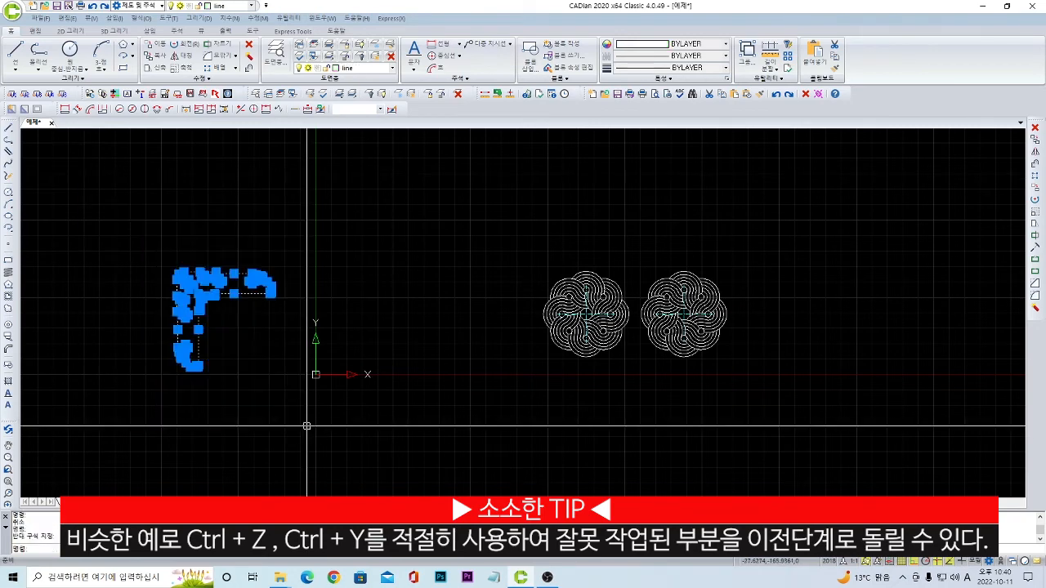
{"action": "key", "text": "ctrl+c"}
{"action": "middle_click_drag", "start_coordinate": [183, 302], "coordinate": [374, 450]}
{"action": "key", "text": "ctrl+v"}
{"action": "left_click", "coordinate": [323, 356]}
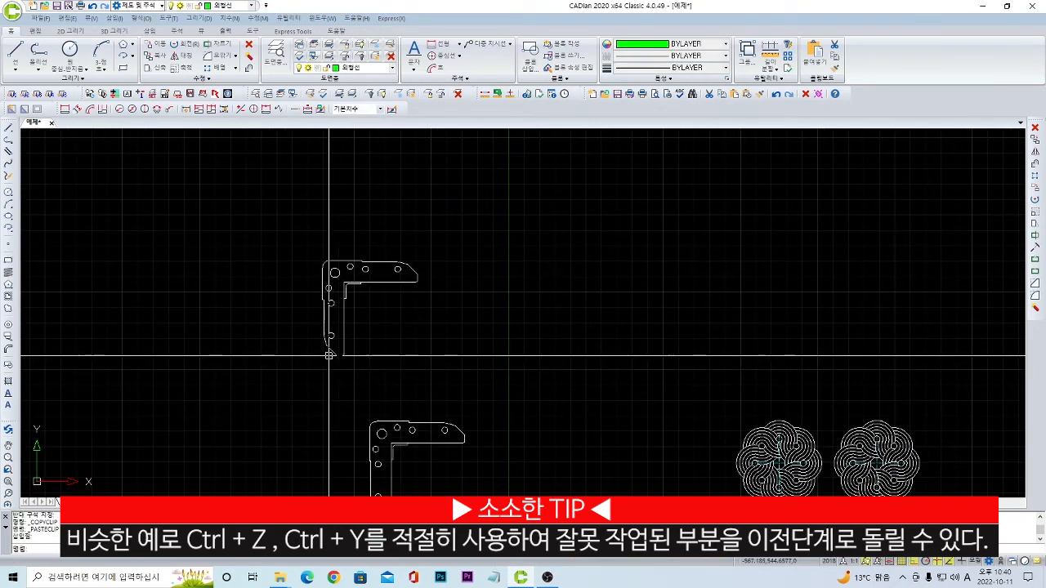
{"action": "key", "text": "ctrl+v"}
{"action": "left_click", "coordinate": [486, 347]}
{"action": "key", "text": "ctrl+v"}
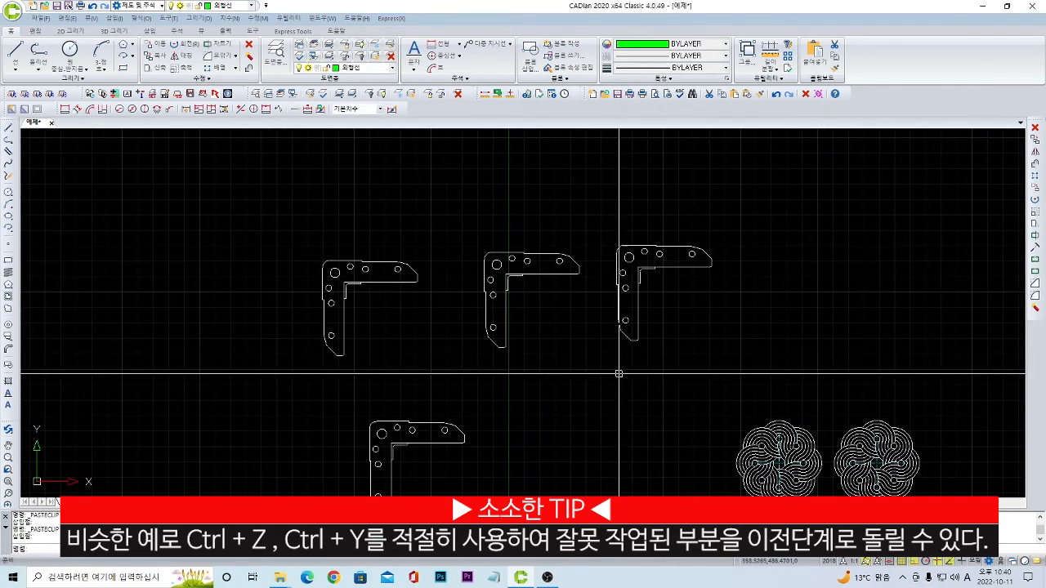
Undo the last two bracket pastes and redo them, going through the undo and redo sequence twice.
{"action": "key", "text": "ctrl+z"}
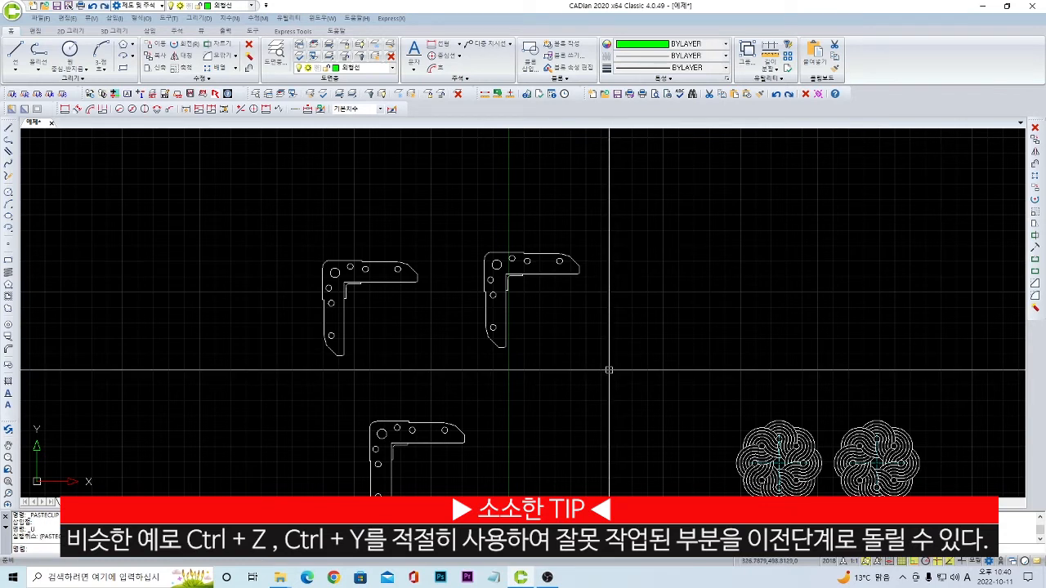
{"action": "key", "text": "ctrl+z"}
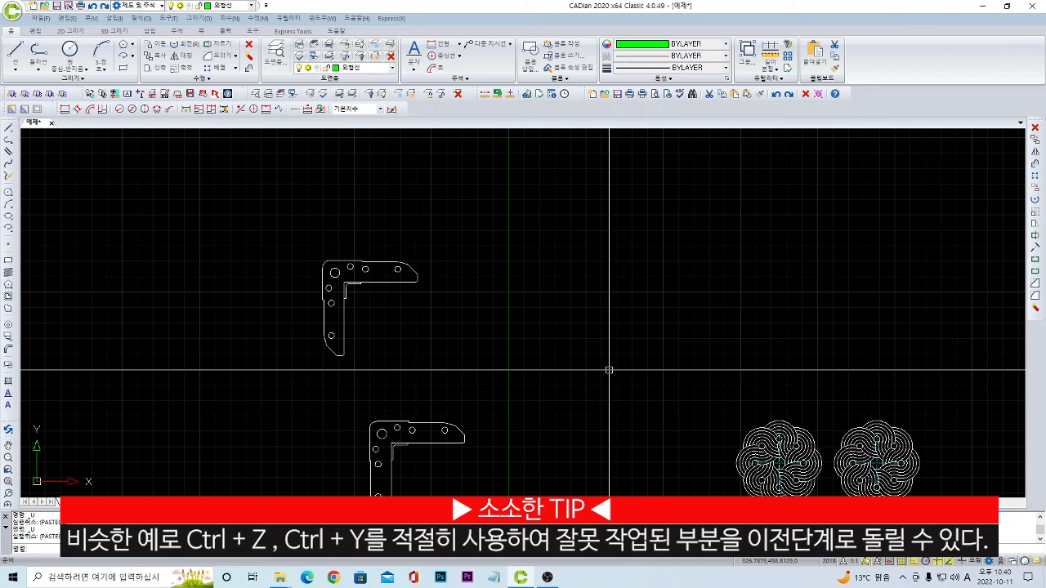
{"action": "key", "text": "ctrl+y"}
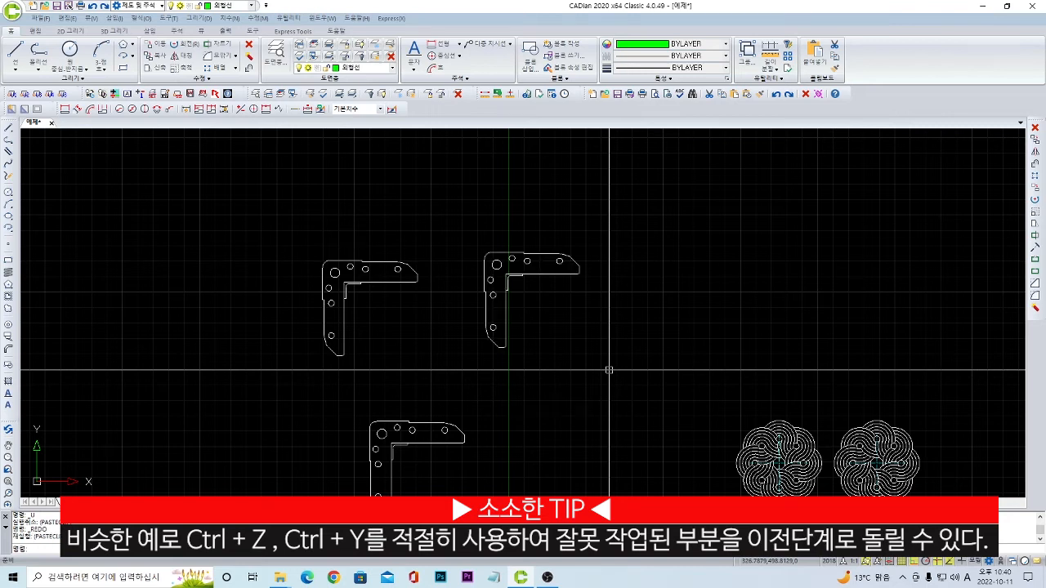
{"action": "key", "text": "ctrl+y"}
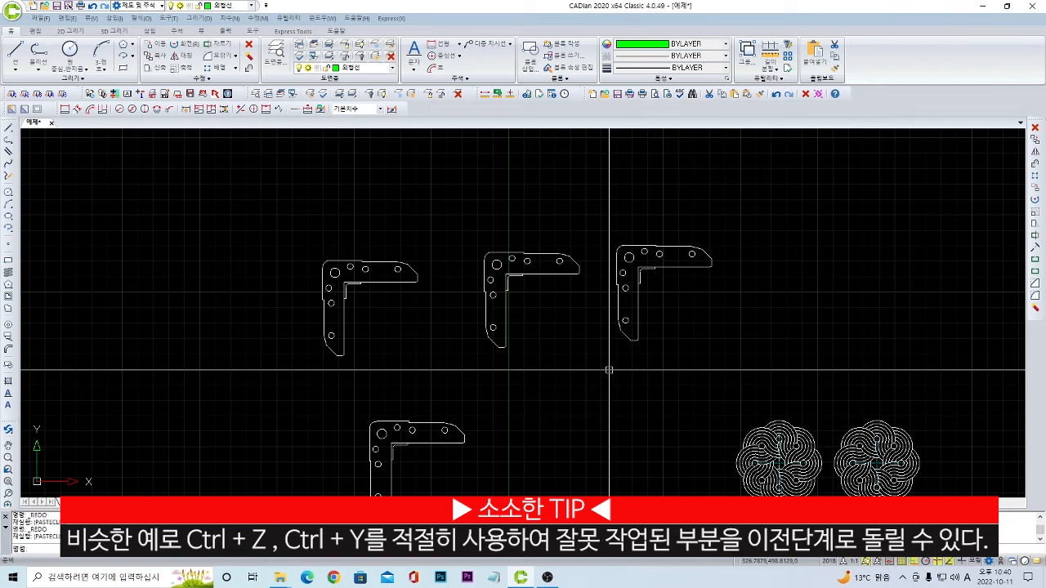
{"action": "key", "text": "ctrl+z"}
{"action": "key", "text": "ctrl+z"}
{"action": "key", "text": "ctrl+y"}
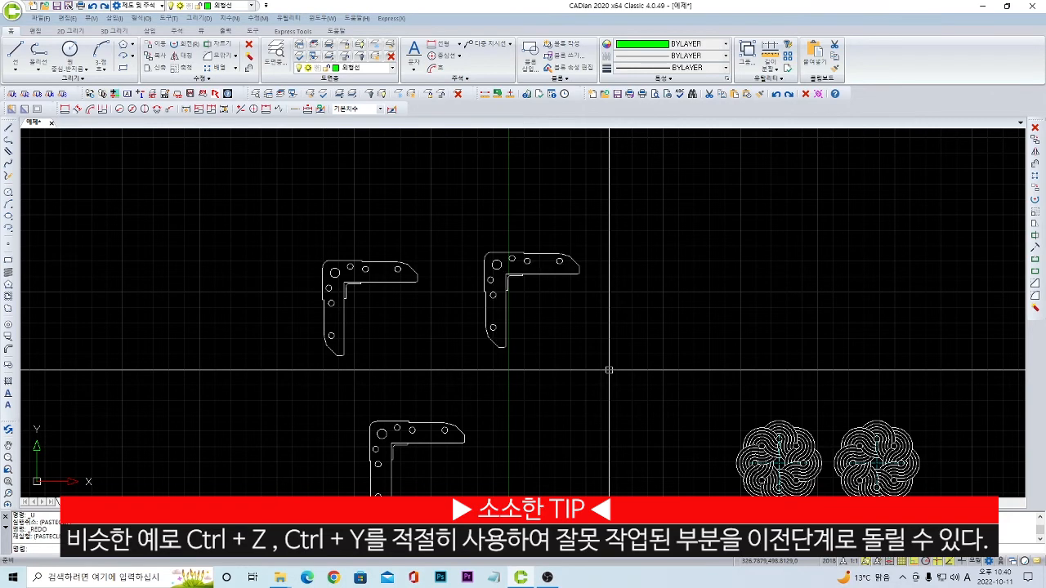
{"action": "key", "text": "ctrl+y"}
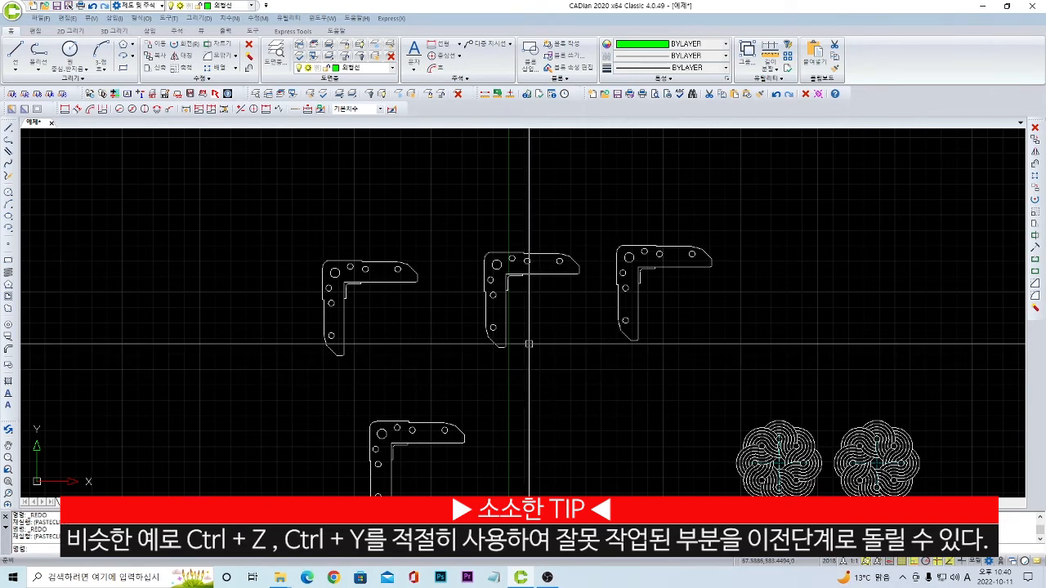
Delete the three pasted brackets in the upper row, keeping the original bracket.
{"action": "scroll", "coordinate": [583, 351], "scroll_direction": "down", "scroll_amount": 3}
{"action": "mouse_move", "coordinate": [385, 232]}
{"action": "middle_mouse_down"}
{"action": "mouse_move", "coordinate": [493, 294]}
{"action": "mouse_move", "coordinate": [525, 300]}
{"action": "middle_mouse_up"}
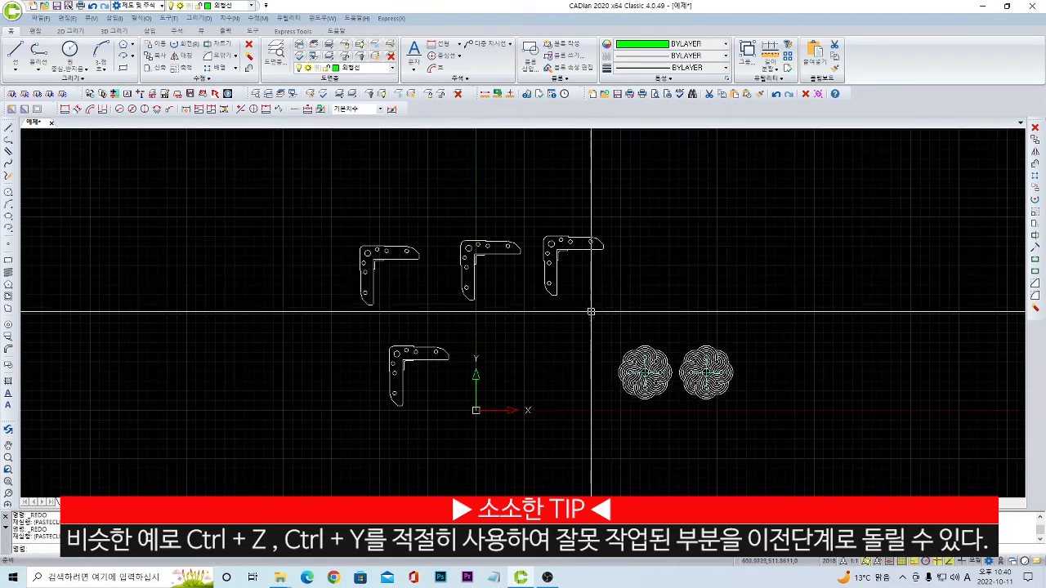
{"action": "left_click", "coordinate": [614, 316]}
{"action": "left_click", "coordinate": [370, 221]}
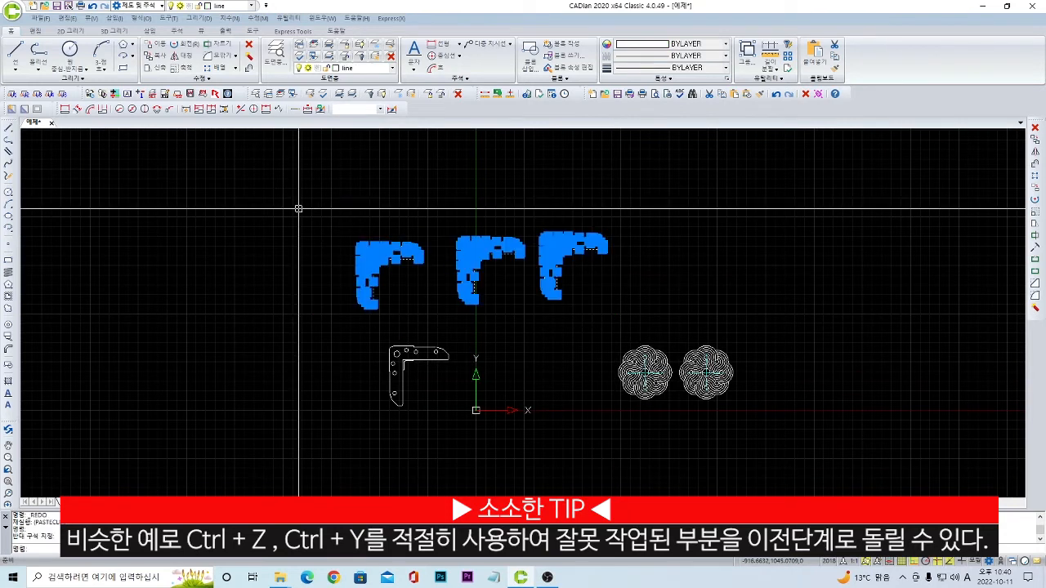
{"action": "key", "text": "Delete"}
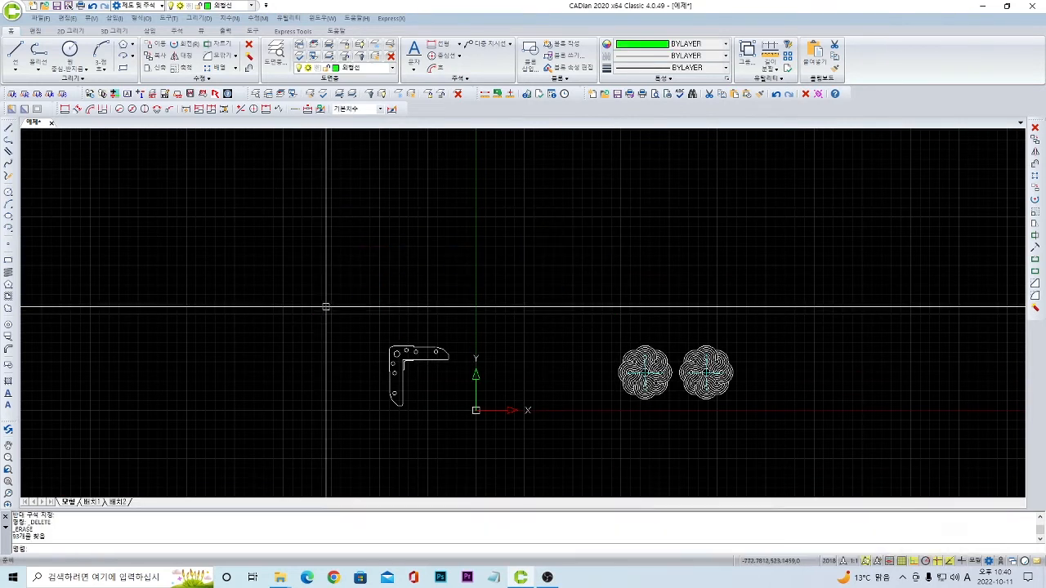
Copy the L-shaped bracket to the clipboard and paste three copies in a row above the original.
{"action": "left_click", "coordinate": [341, 314]}
{"action": "left_click", "coordinate": [516, 461]}
{"action": "key", "text": "ctrl+c"}
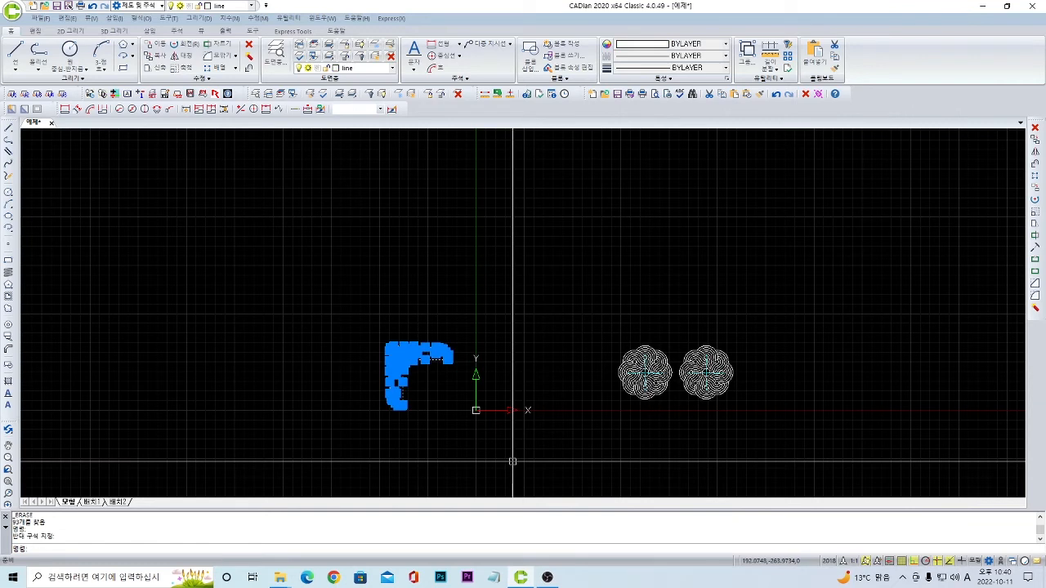
{"action": "key", "text": "ctrl+v"}
{"action": "left_click", "coordinate": [348, 317]}
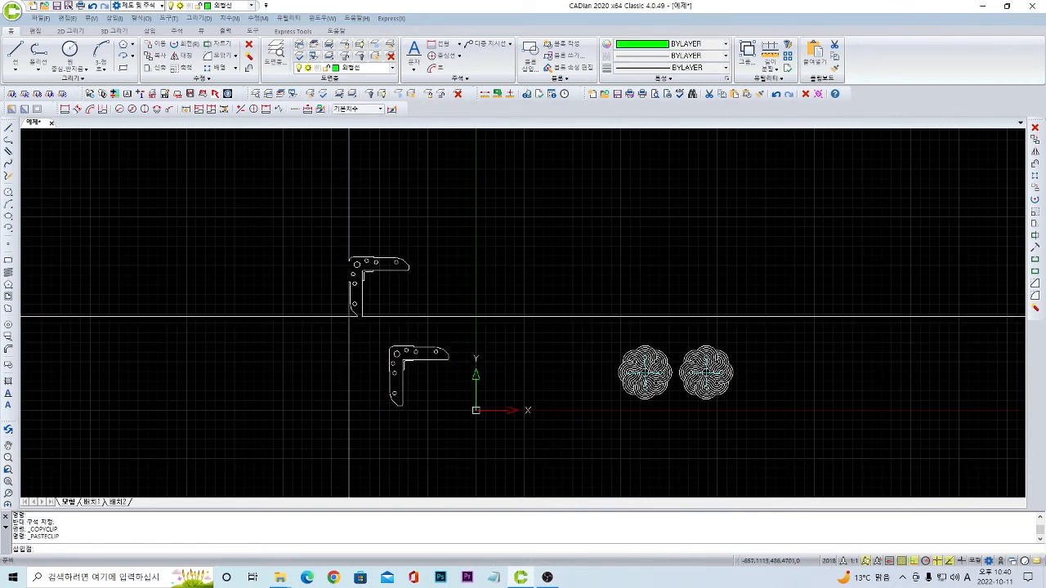
{"action": "key", "text": "ctrl+v"}
{"action": "left_click", "coordinate": [531, 294]}
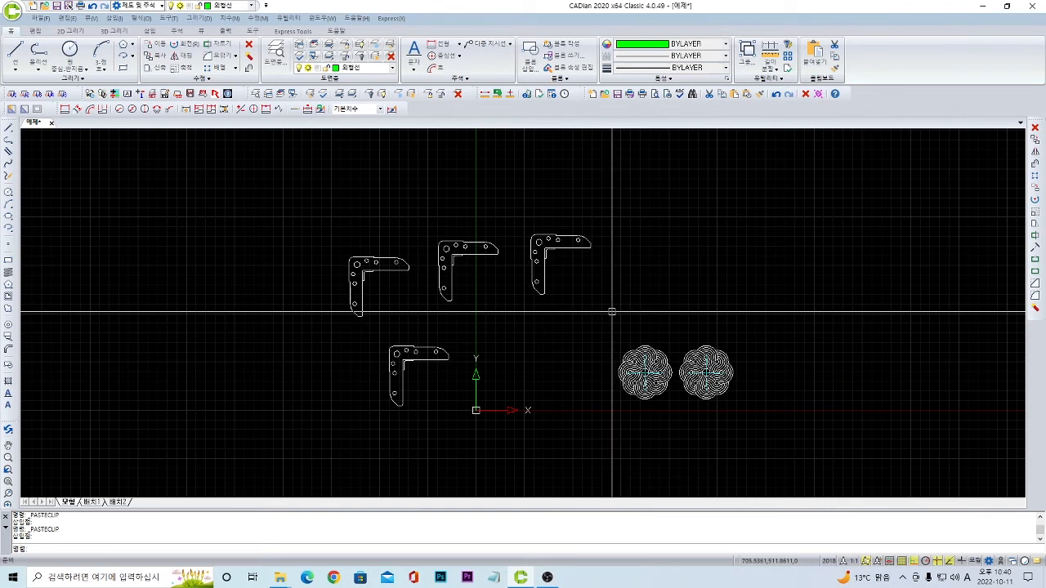
Undo the last two bracket pastes, then redo both of them.
{"action": "key", "text": "ctrl+z"}
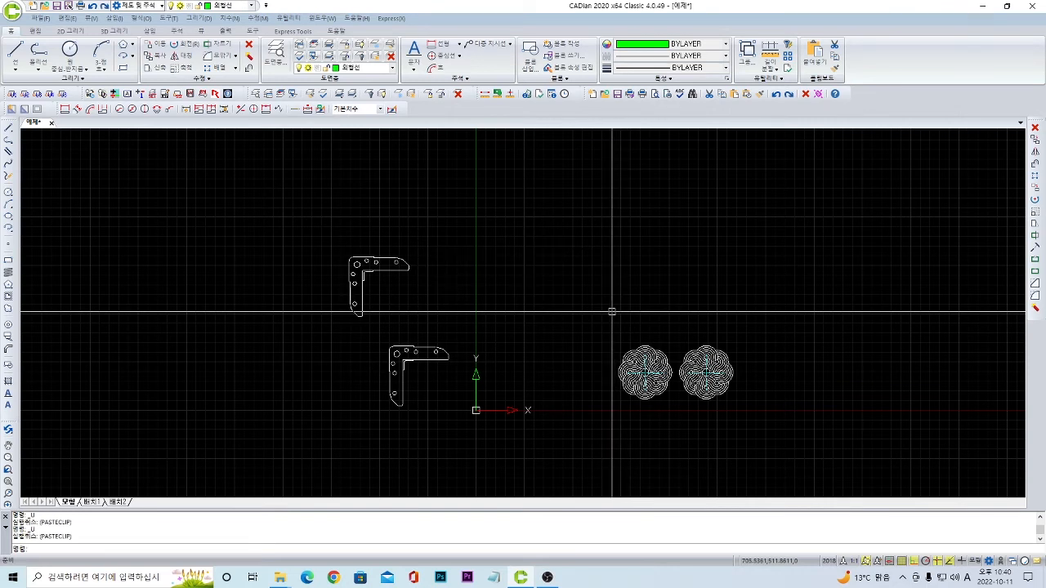
{"action": "key", "text": "ctrl+y"}
{"action": "key", "text": "ctrl+y"}
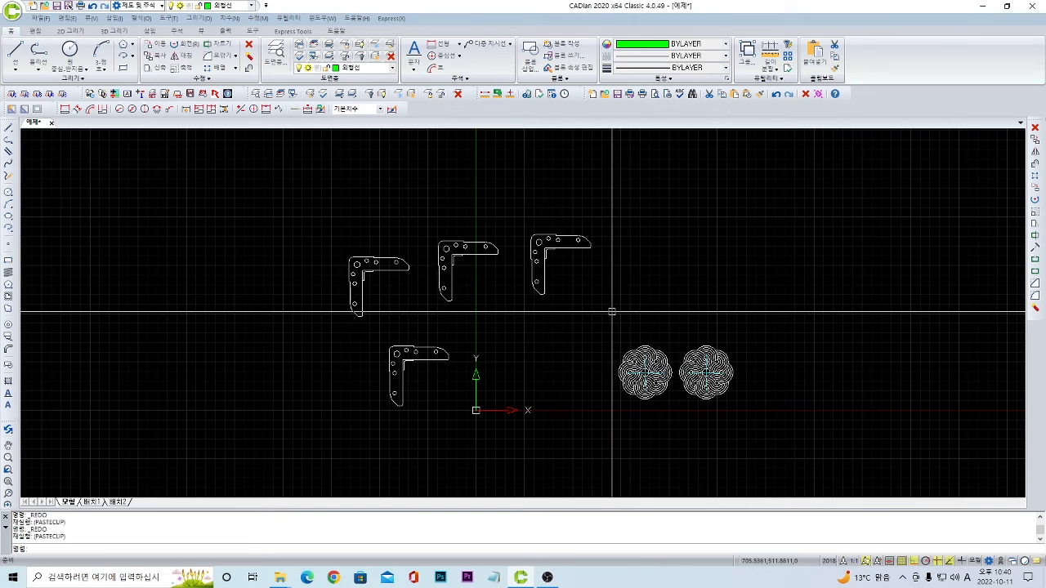
Delete the three pasted brackets above the original bracket.
{"action": "left_click", "coordinate": [622, 318]}
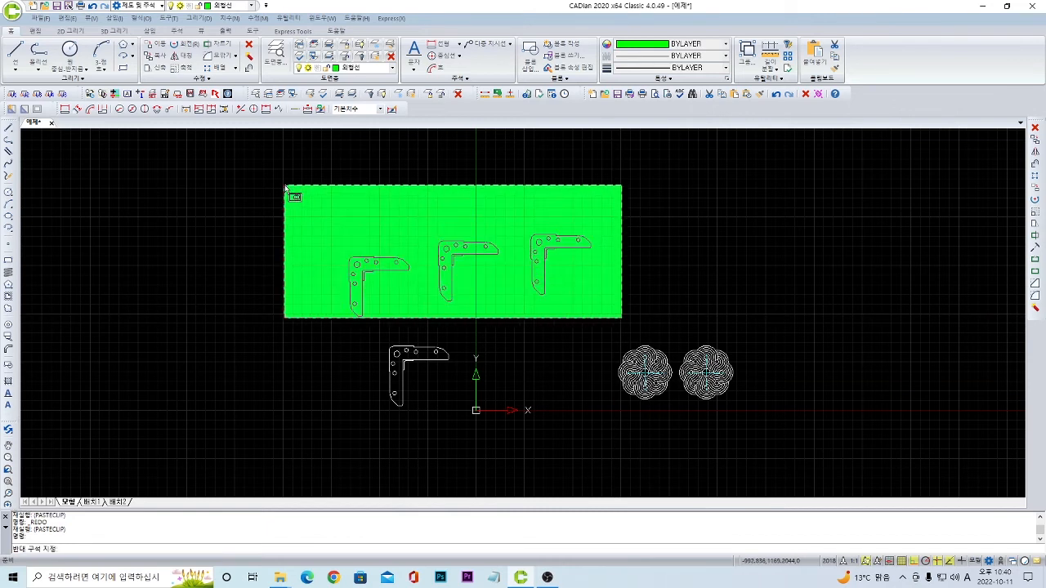
{"action": "left_click", "coordinate": [285, 189]}
{"action": "key", "text": "Delete"}
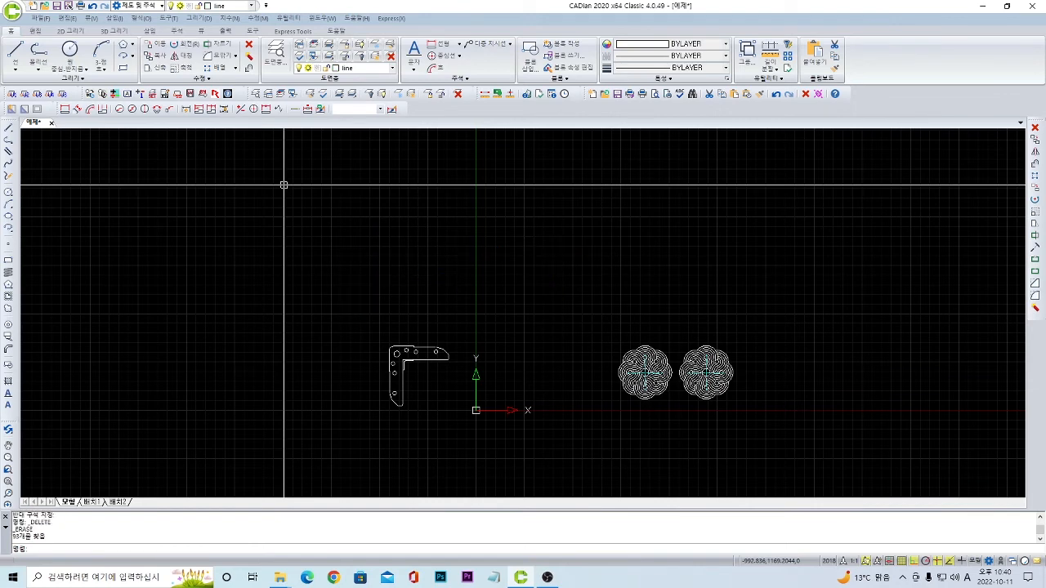
{"action": "middle_click_drag", "start_coordinate": [441, 308], "coordinate": [389, 231]}
{"action": "middle_click", "coordinate": [390, 231]}
{"action": "middle_click", "coordinate": [389, 231]}
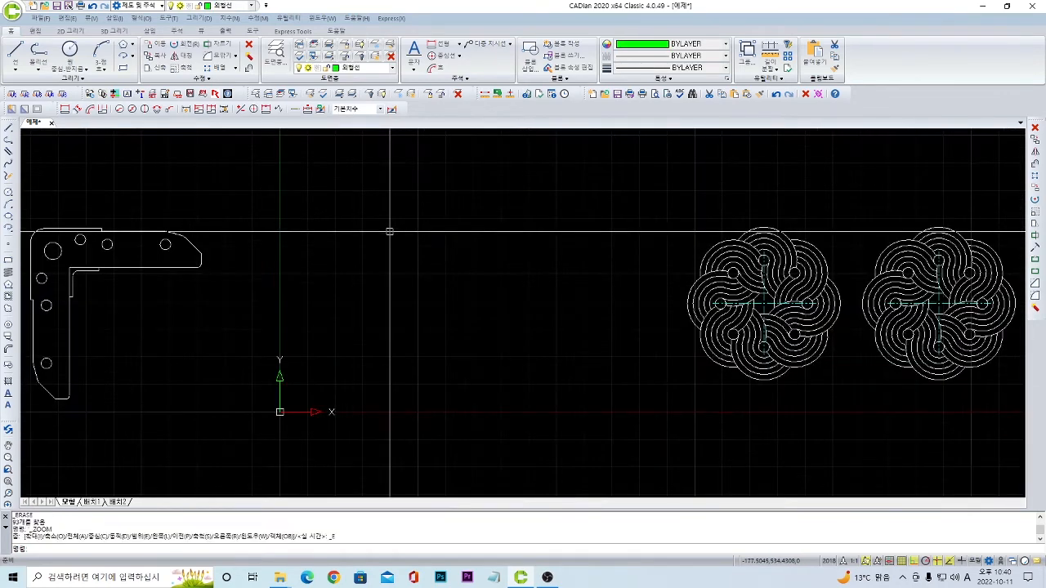